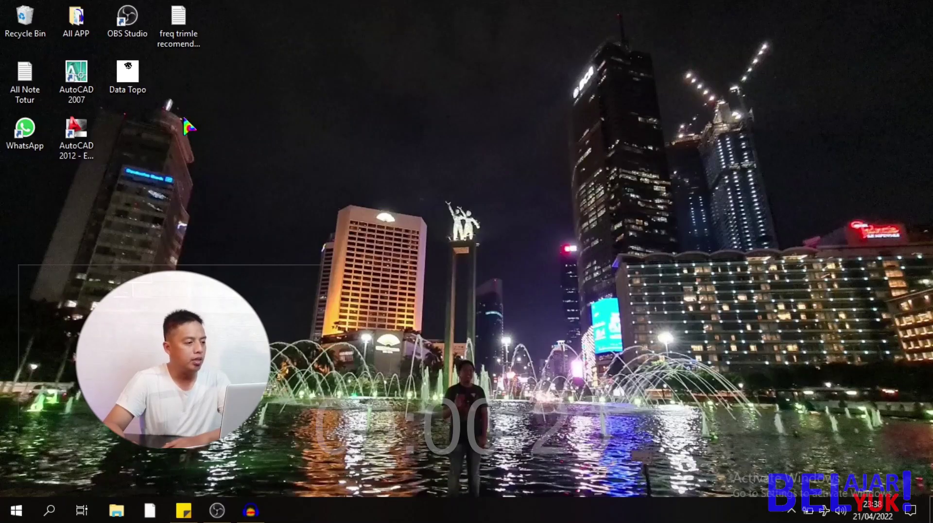
Open the Data Topo drawing file from the desktop to launch AutoCAD 2012
drag(8, 221, 394, 5)
click(365, 99)
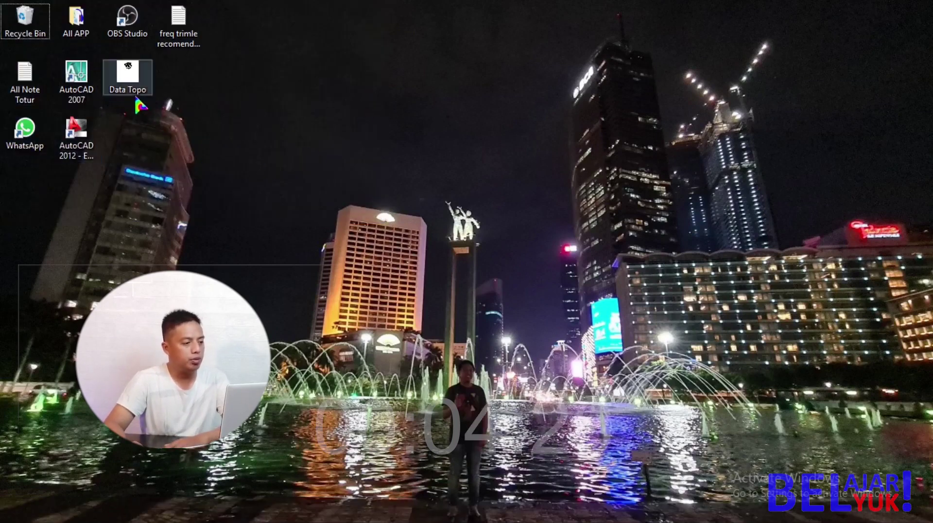
drag(8, 221, 333, 4)
click(298, 101)
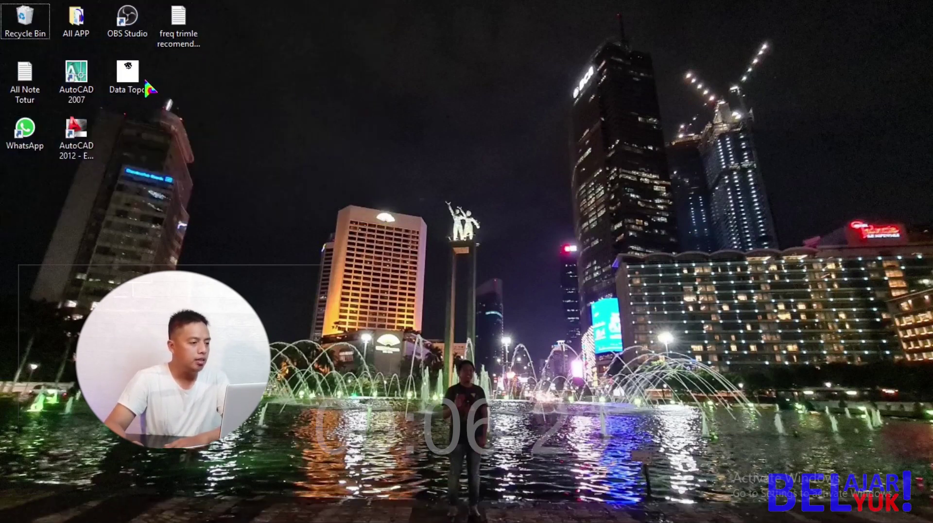
click(127, 83)
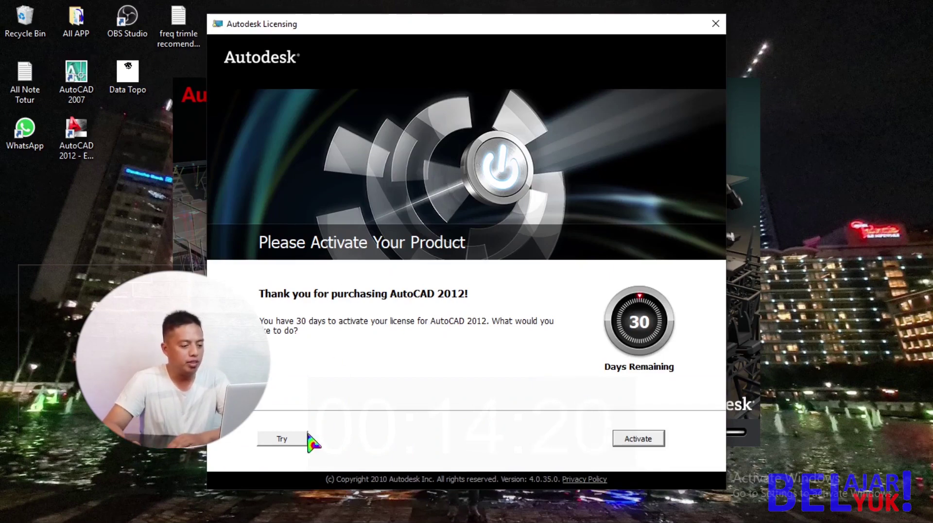
Choose Try in the Autodesk Licensing dialog to run AutoCAD as a trial
click(291, 445)
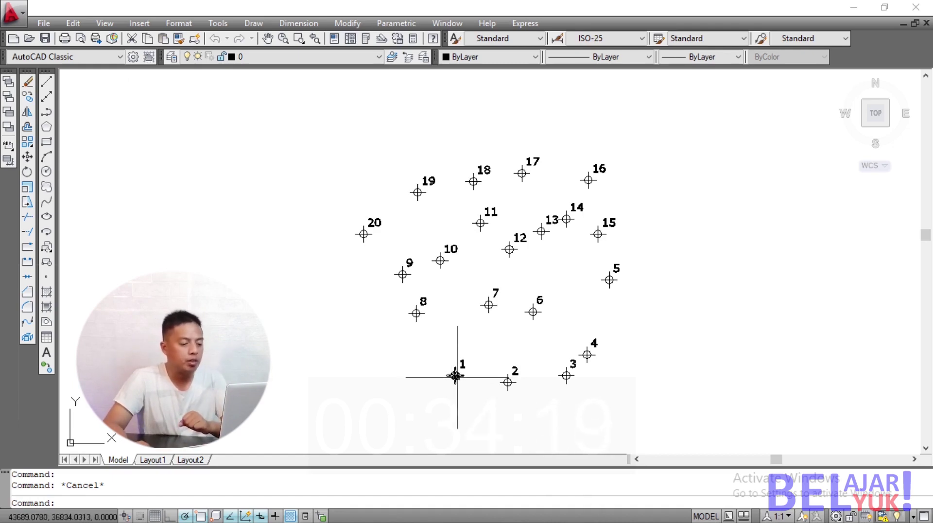
Copy survey point 1's Position X value, 43684.1814, from its Properties palette
click(456, 376)
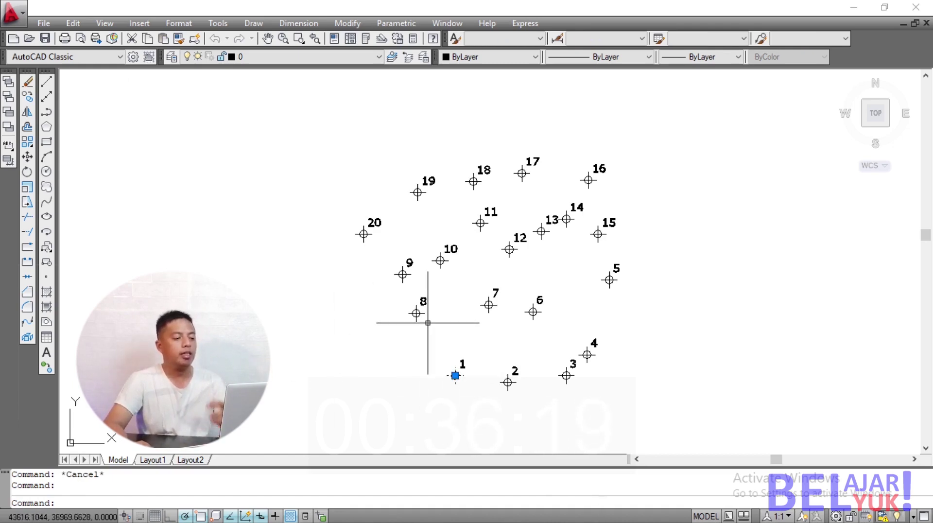
right_click(292, 161)
click(321, 457)
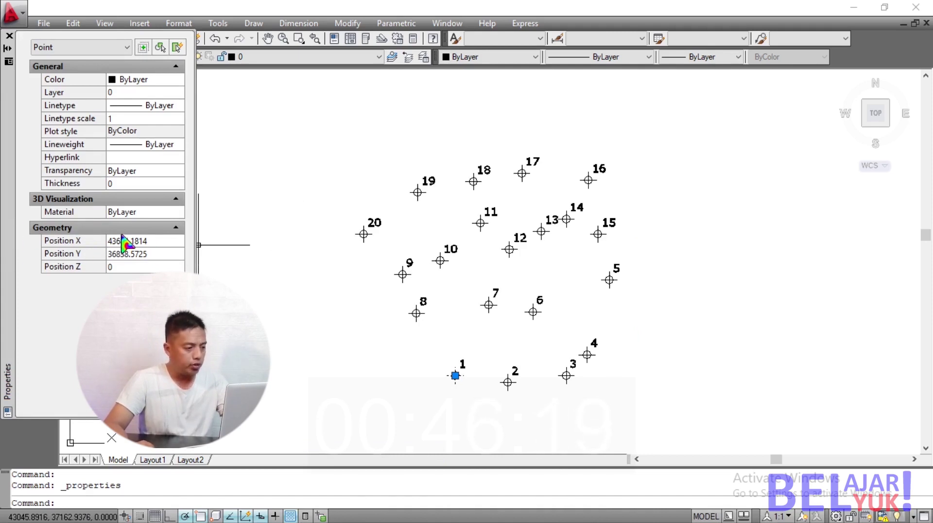
click(148, 241)
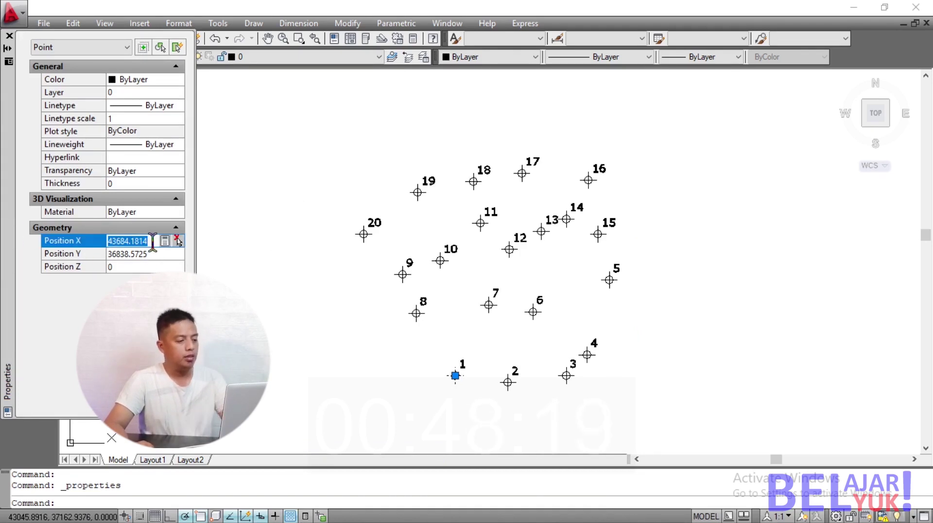
right_click(152, 241)
click(204, 272)
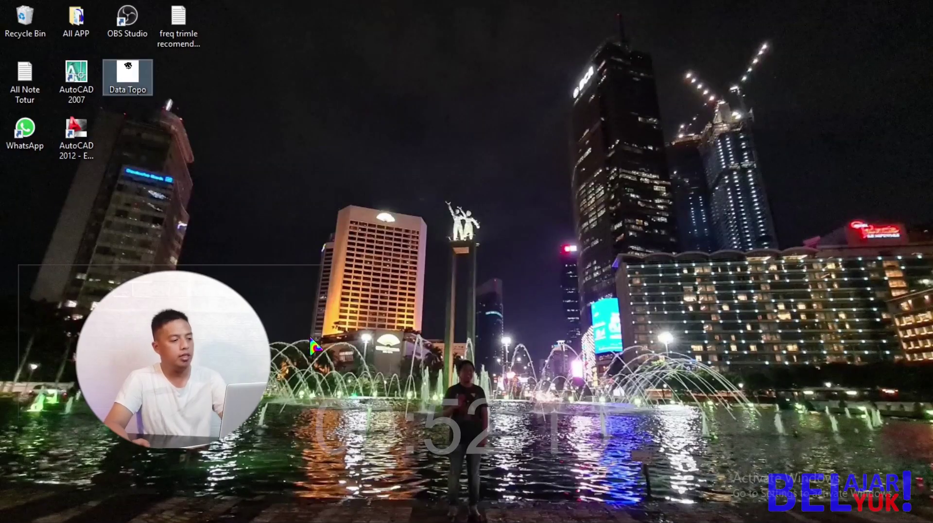
Create a new desktop Excel worksheet named 'Data Export Topo' and open it
right_click(351, 121)
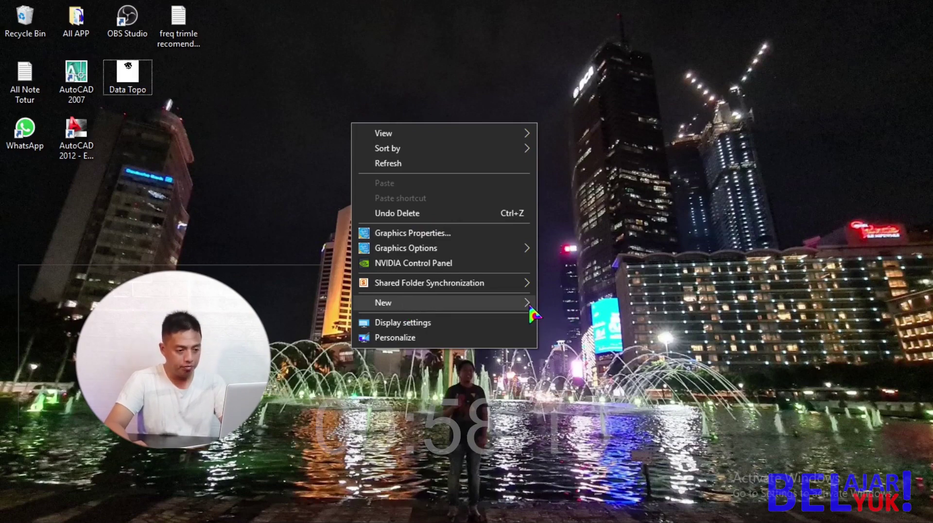
mouse_move(441, 301)
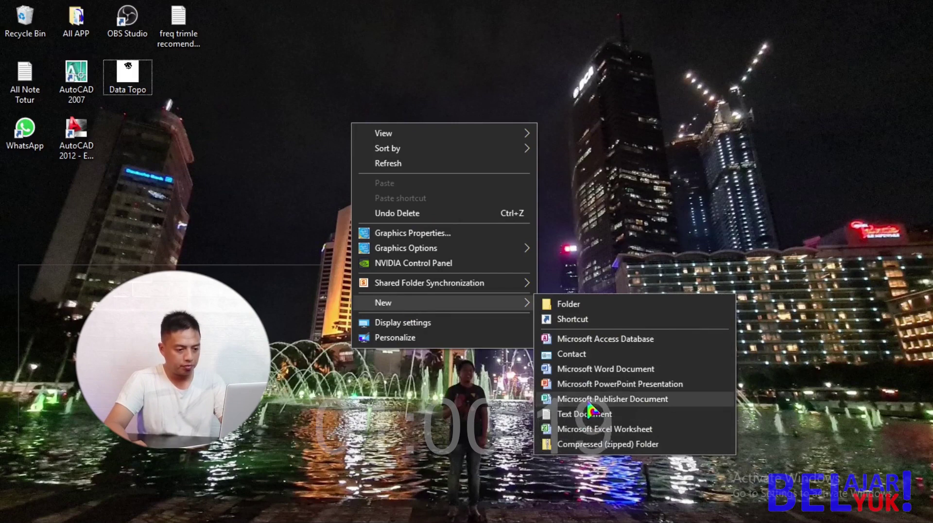
click(578, 429)
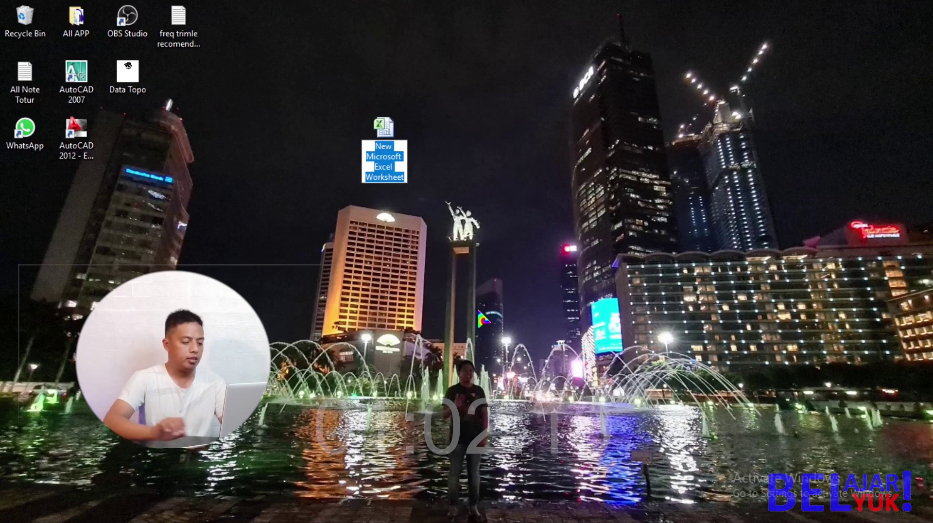
text(Data)
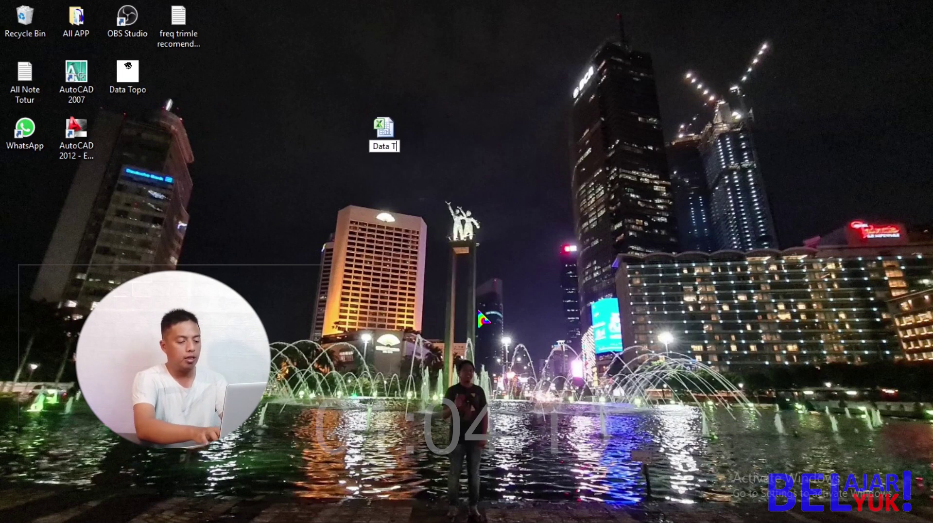
text( To)
text( Expo)
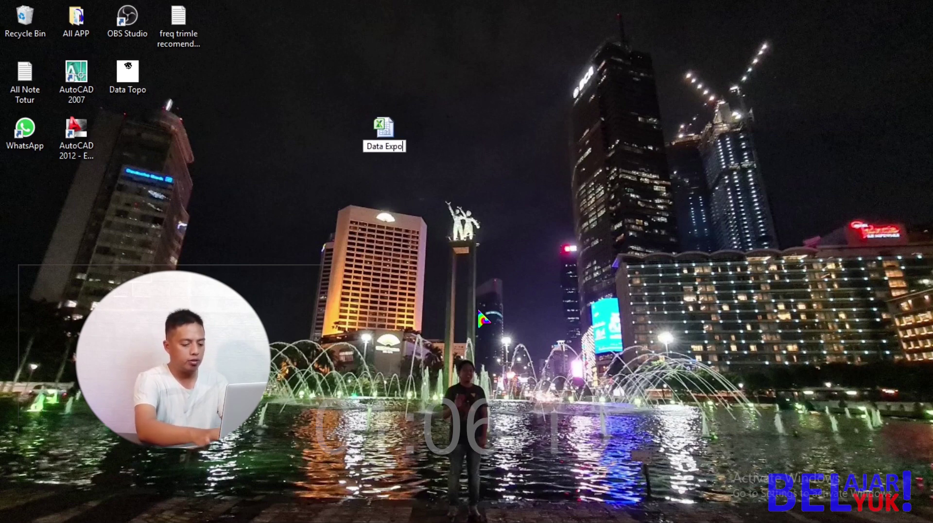
text(rt Topo)
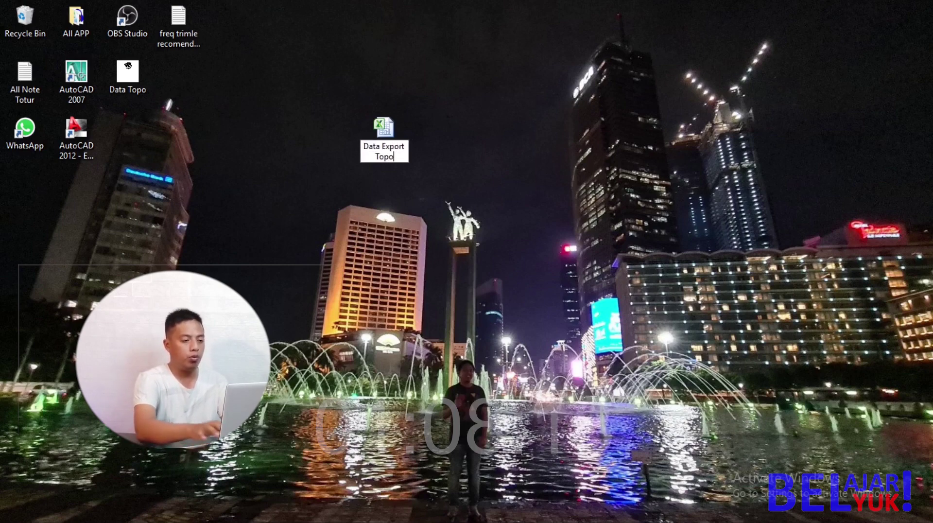
key(Return)
drag(387, 150, 233, 95)
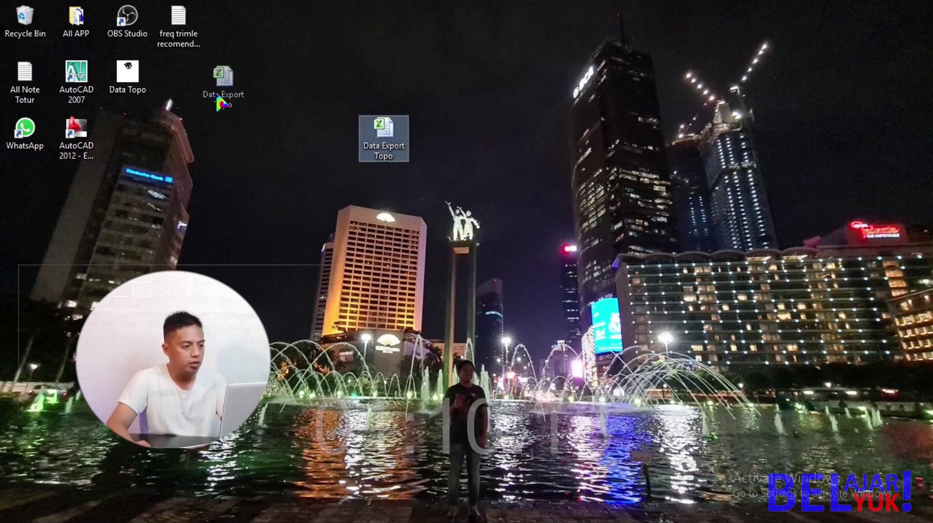
double_click(232, 94)
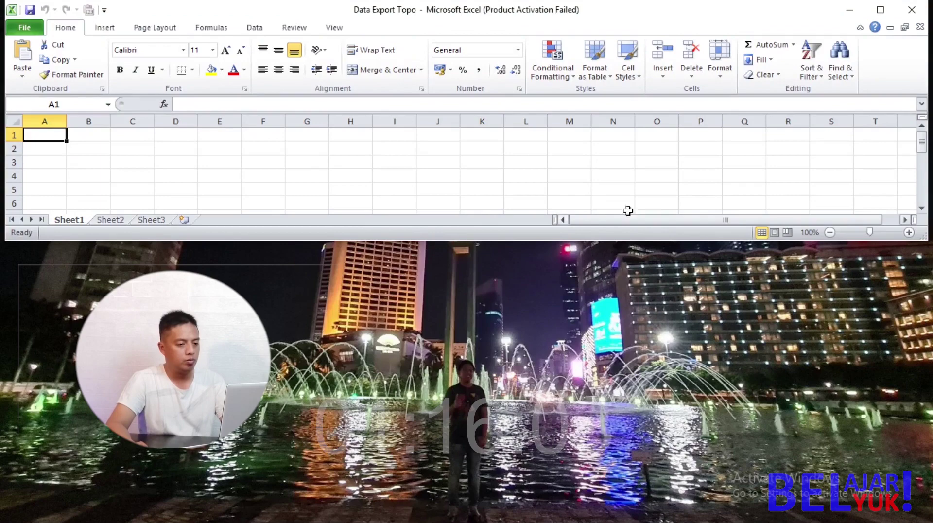
Dismiss the Office activation notice, maximize Excel, and paste 43684.18 into B3
click(699, 148)
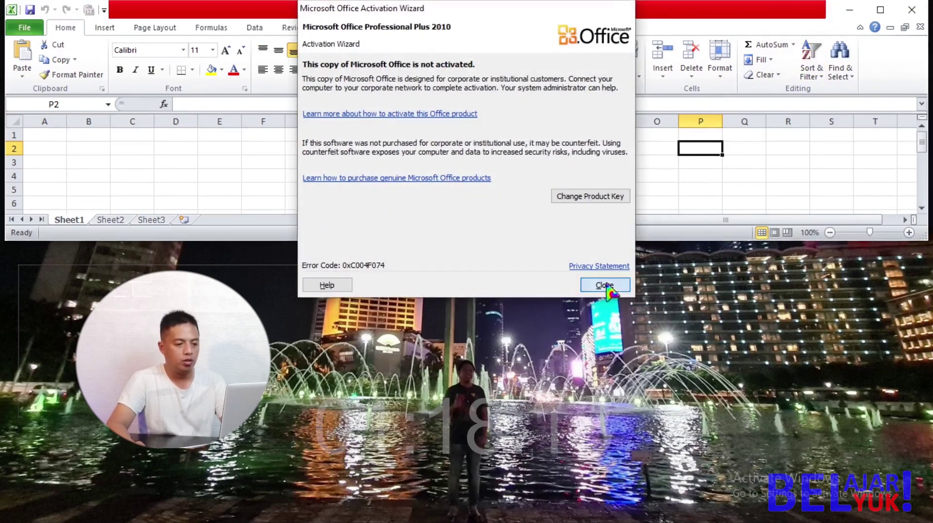
click(604, 285)
click(880, 10)
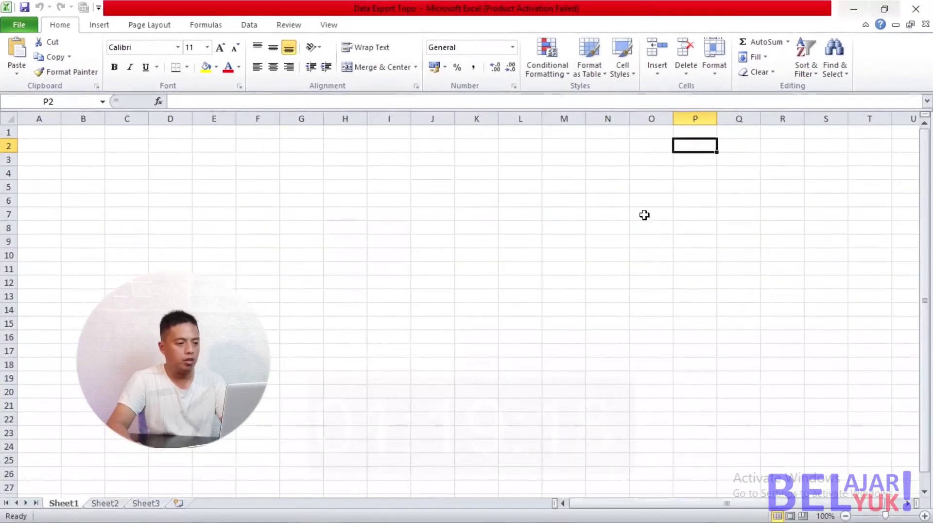
click(84, 158)
right_click(83, 161)
click(119, 215)
Add headers X in B2 and Y in C2 and centre columns B and C
key(Up)
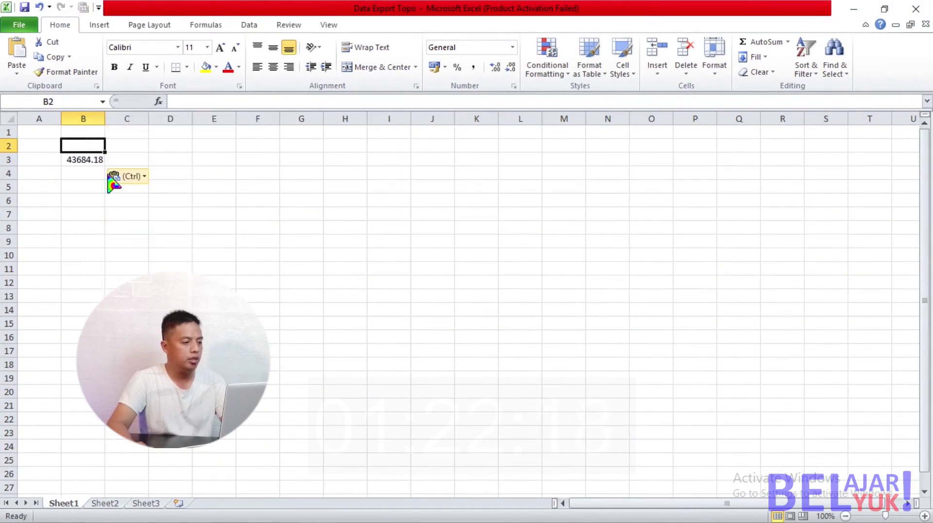
text(X)
click(138, 143)
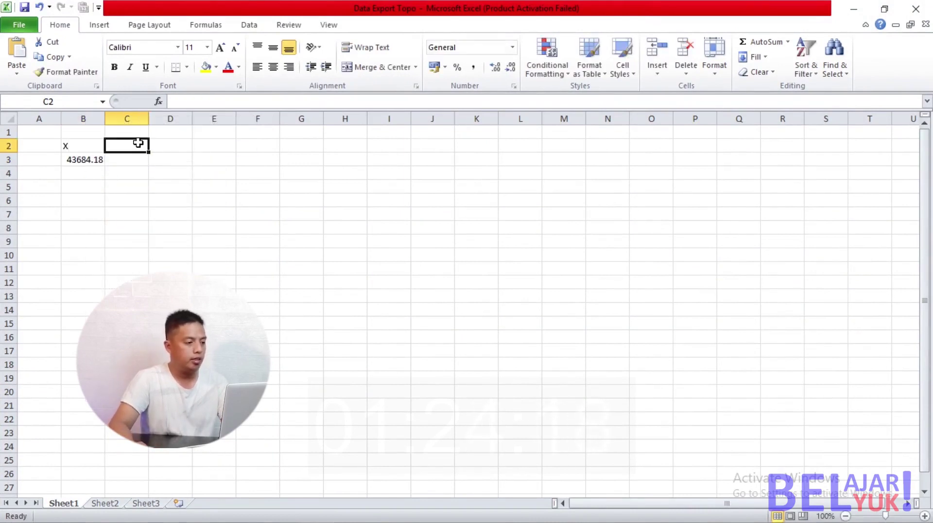
text(Y)
click(126, 214)
drag(83, 118, 126, 119)
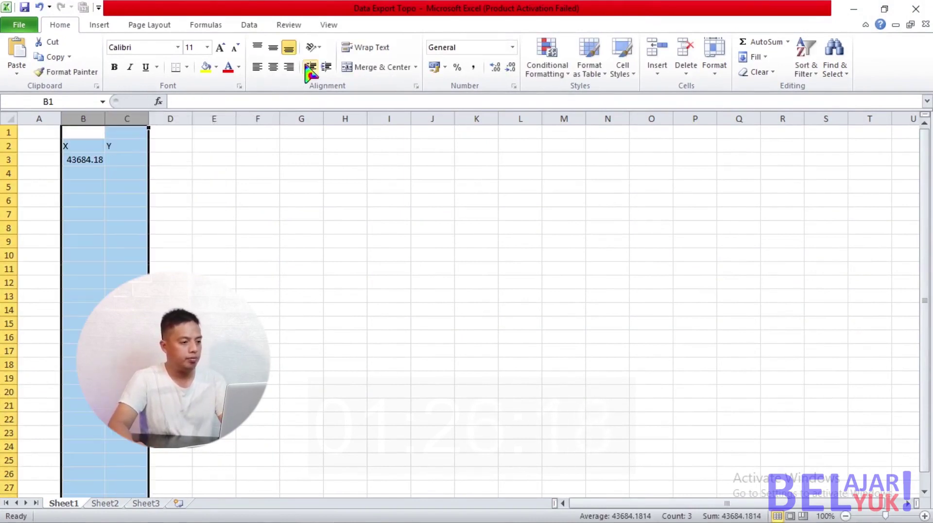
drag(257, 200, 214, 201)
click(126, 159)
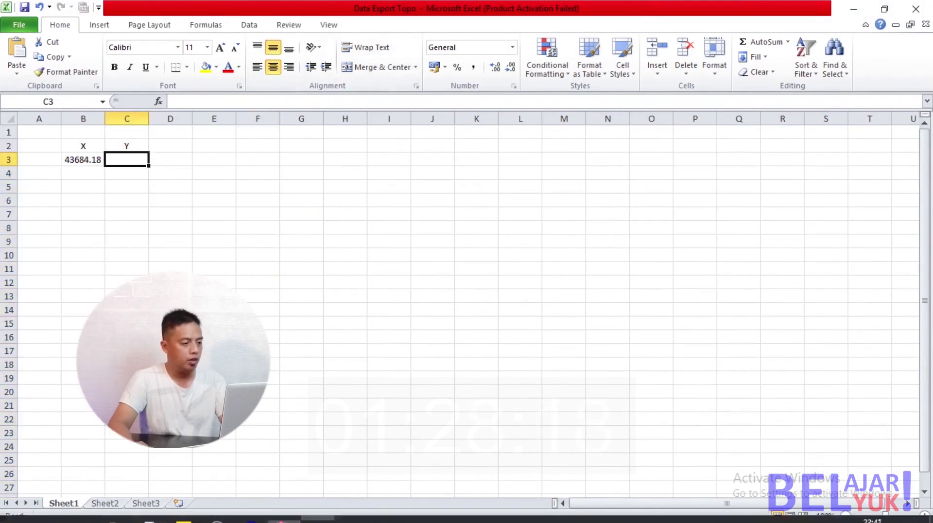
click(284, 510)
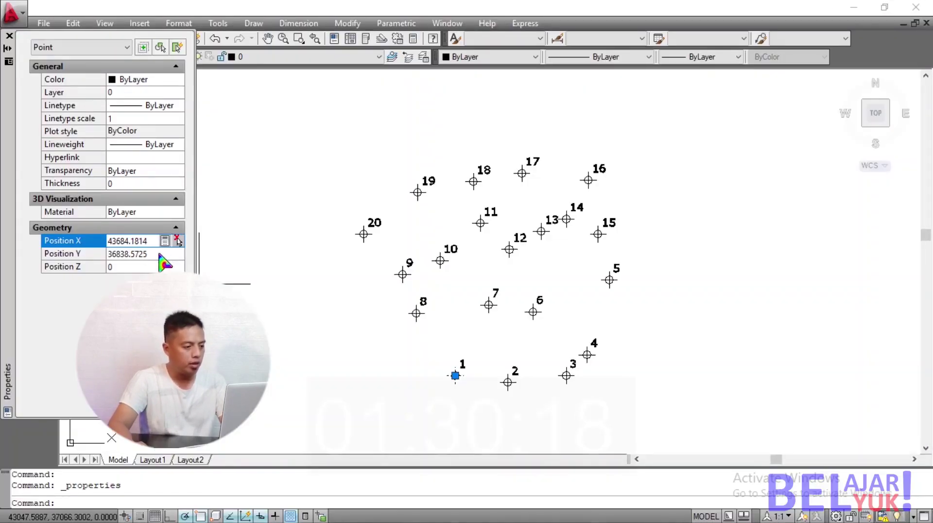
Copy point 1's Position Y value and paste 36838.57 into cell C3
click(149, 254)
right_click(150, 253)
click(199, 296)
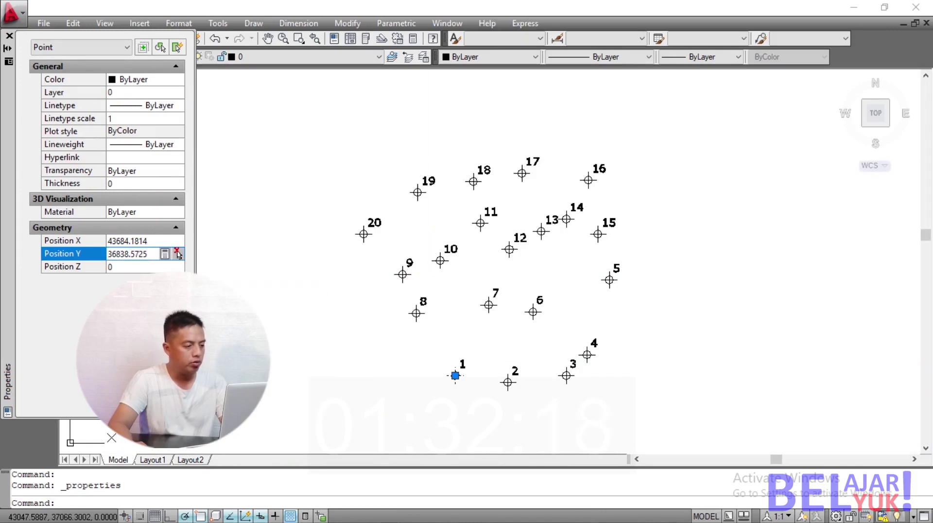
click(317, 510)
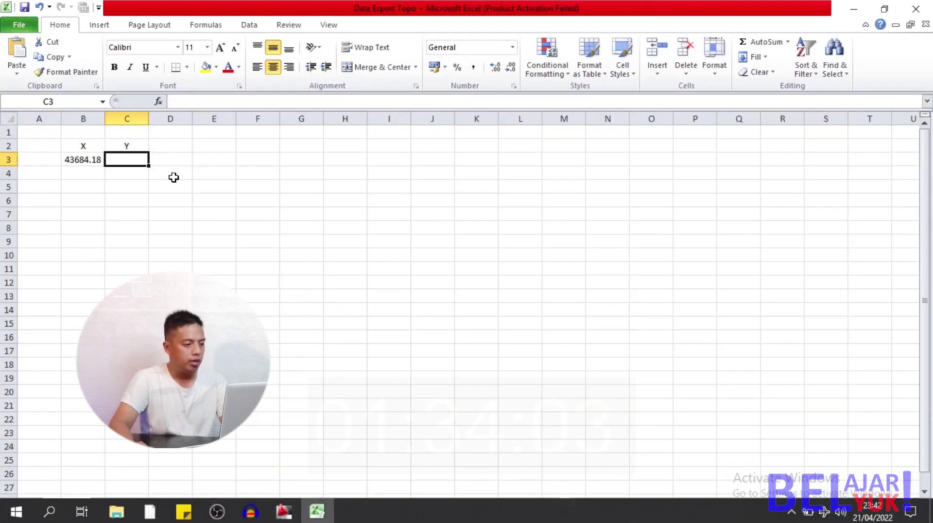
right_click(137, 160)
click(164, 212)
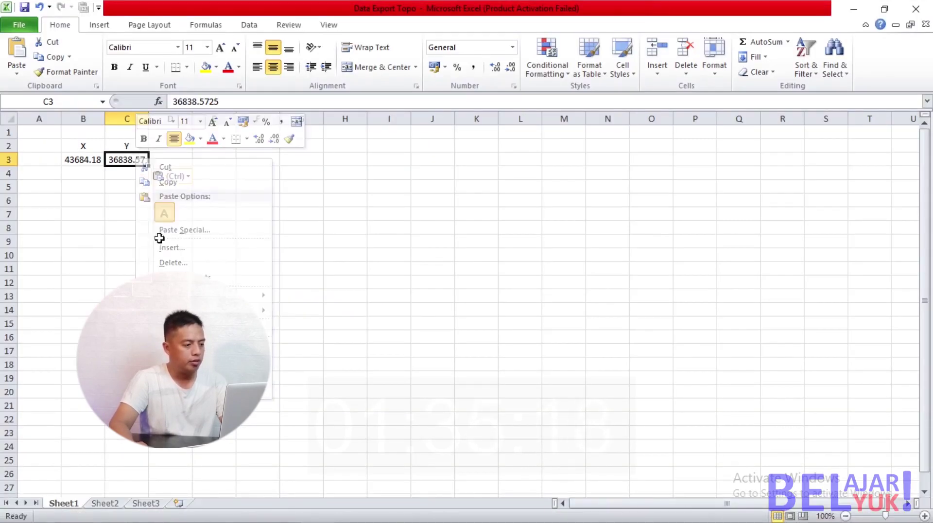
Enter the header 'Point ID' in cell A2
click(46, 151)
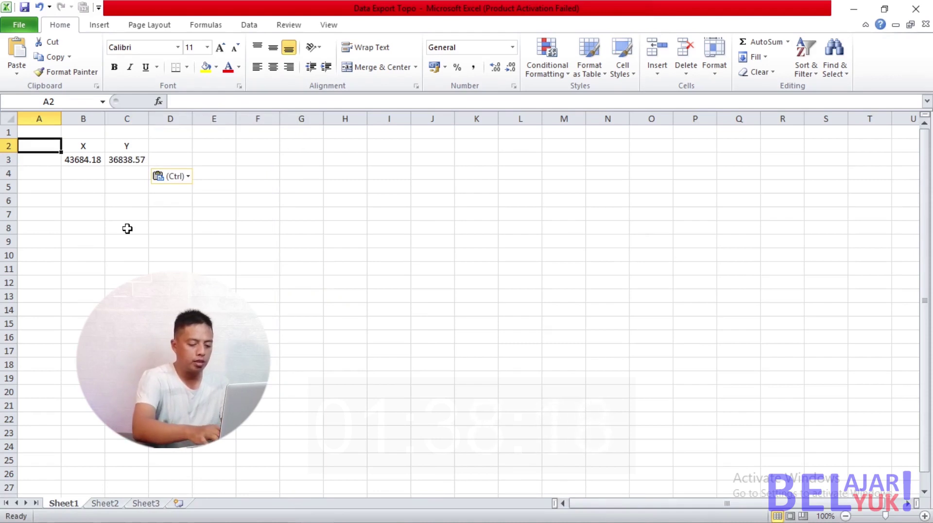
text(P)
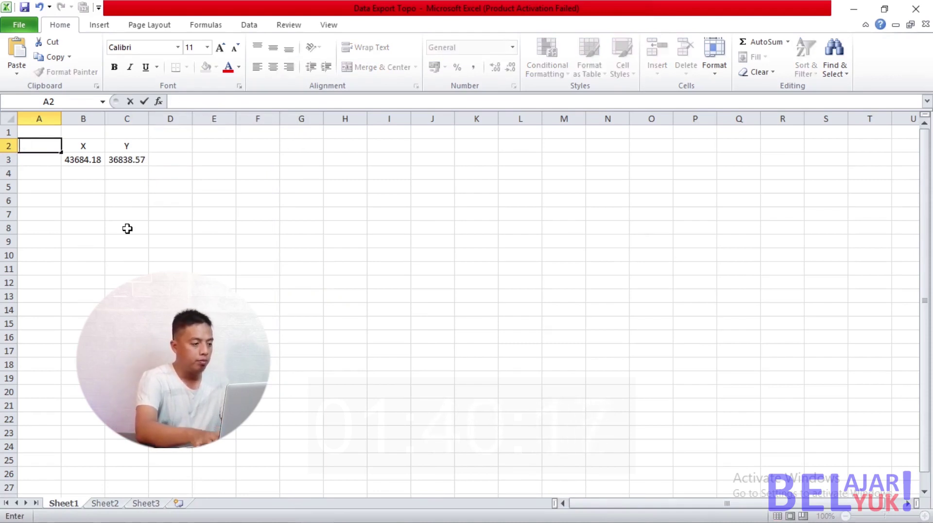
text(Point)
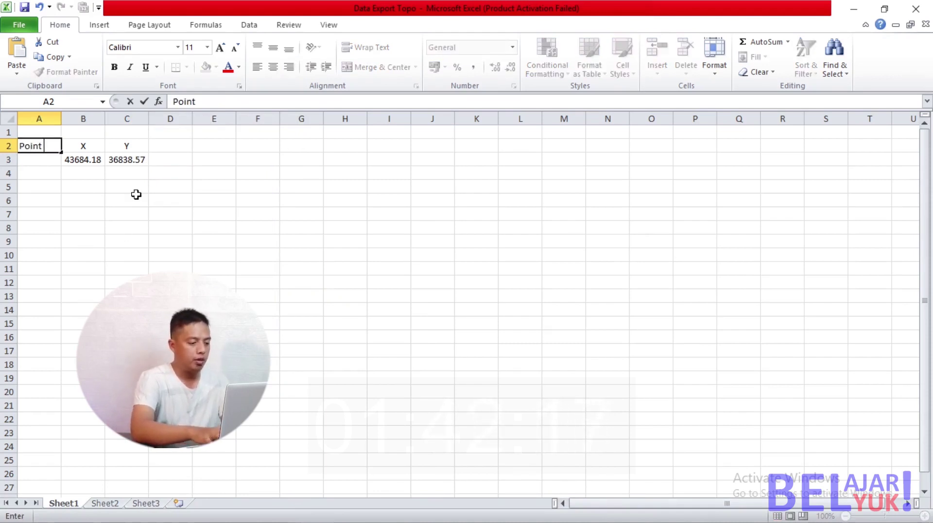
text( ID)
key(Return)
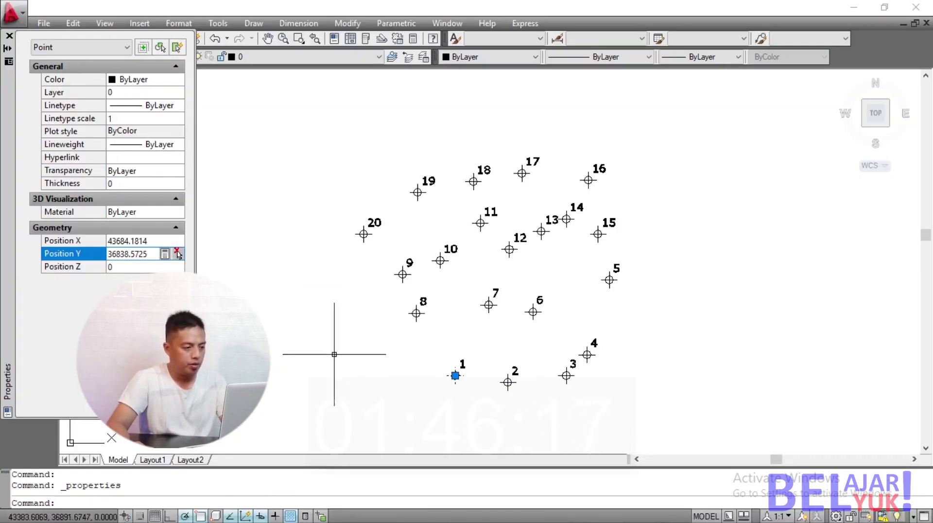
key(Escape)
Copy survey point 2's Position X value and paste it into cell B4
click(507, 376)
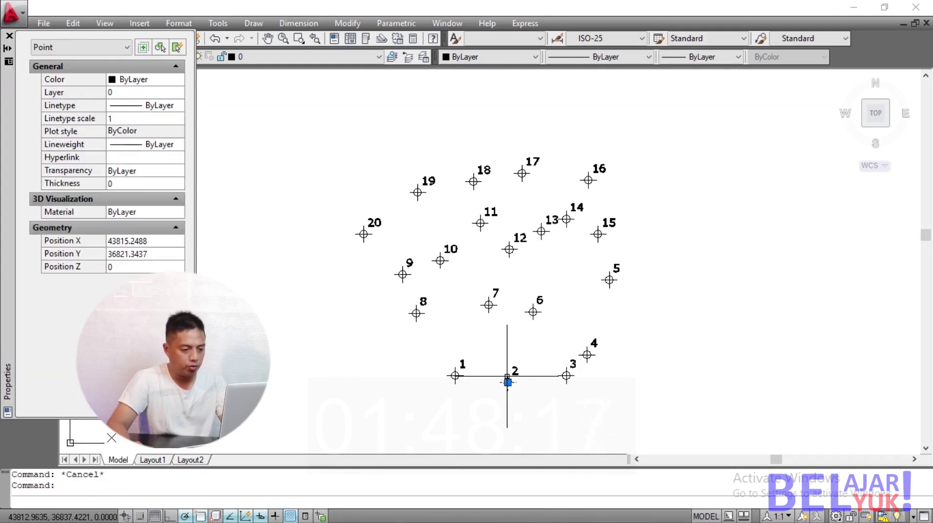
click(144, 241)
right_click(154, 241)
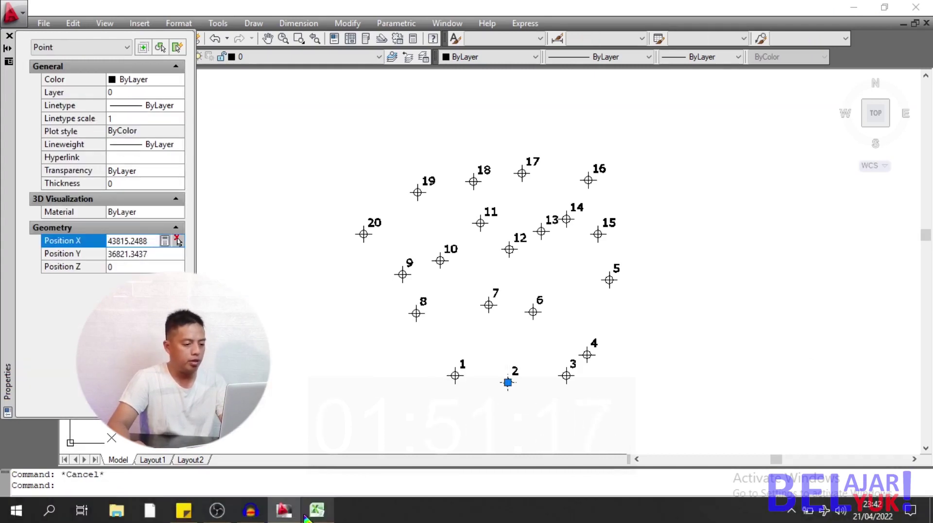
click(306, 516)
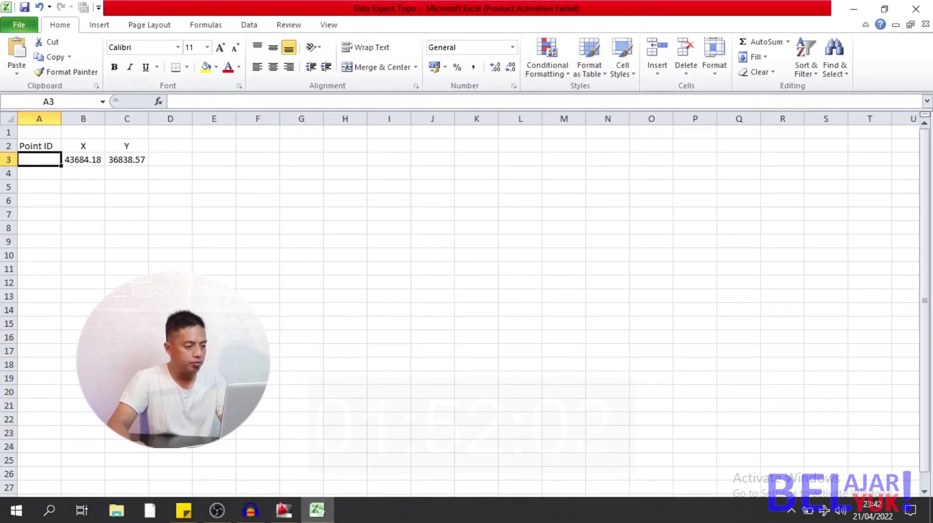
right_click(88, 178)
click(84, 173)
right_click(85, 173)
click(115, 230)
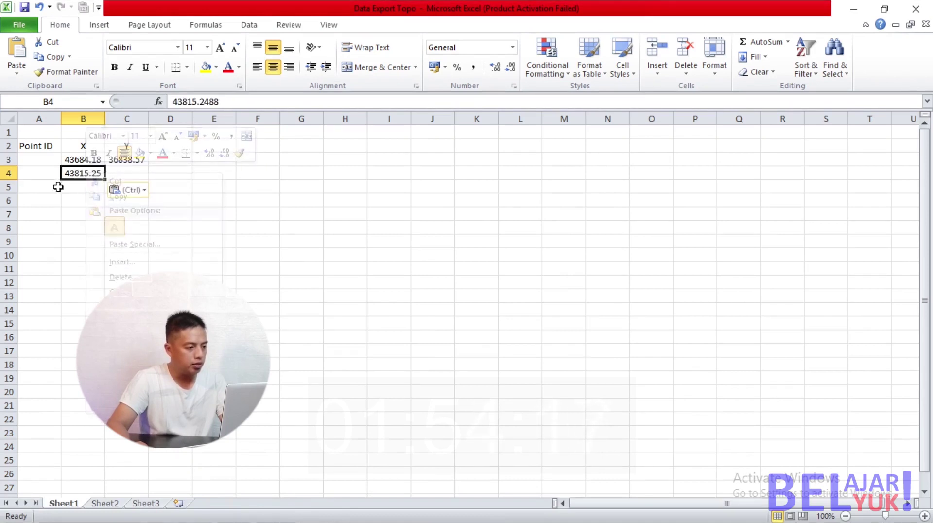
Number the points 1 and 2 in A3:A4 and centre columns A through C
click(34, 158)
text(1)
key(Return)
text(2)
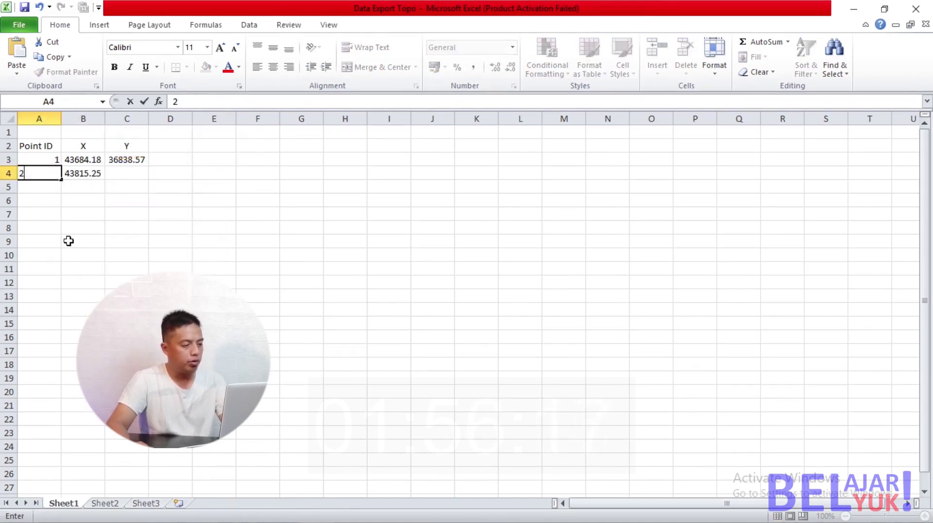
click(68, 241)
drag(39, 118, 175, 119)
click(273, 66)
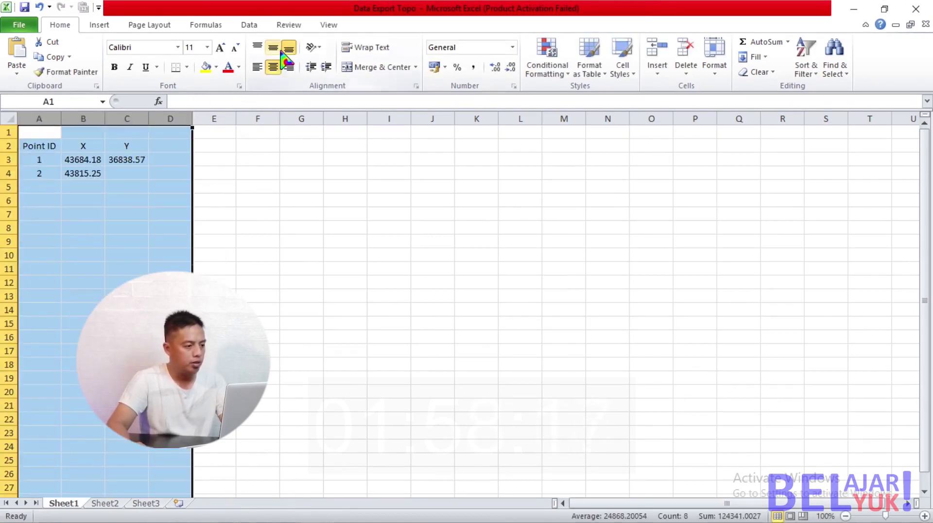
Copy point 2's Position Y value and paste it into cell C4
click(137, 178)
click(284, 518)
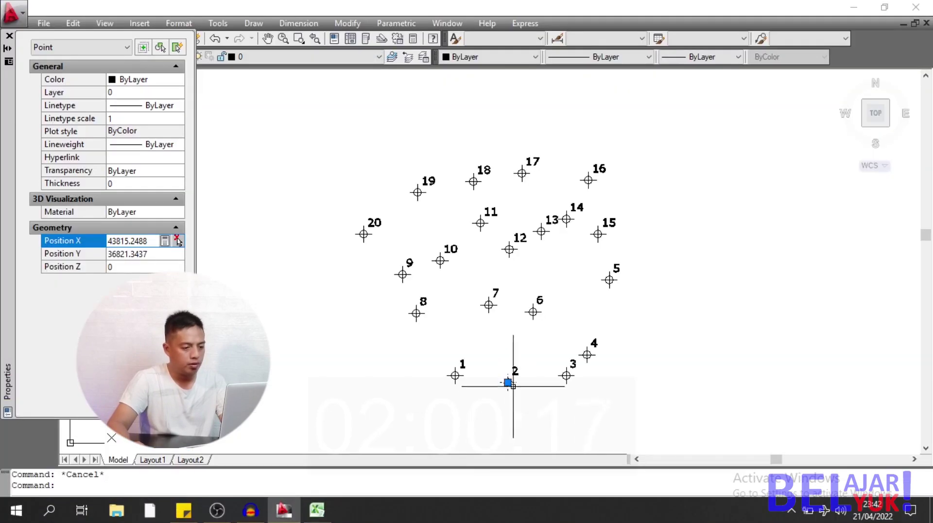
click(178, 253)
right_click(178, 253)
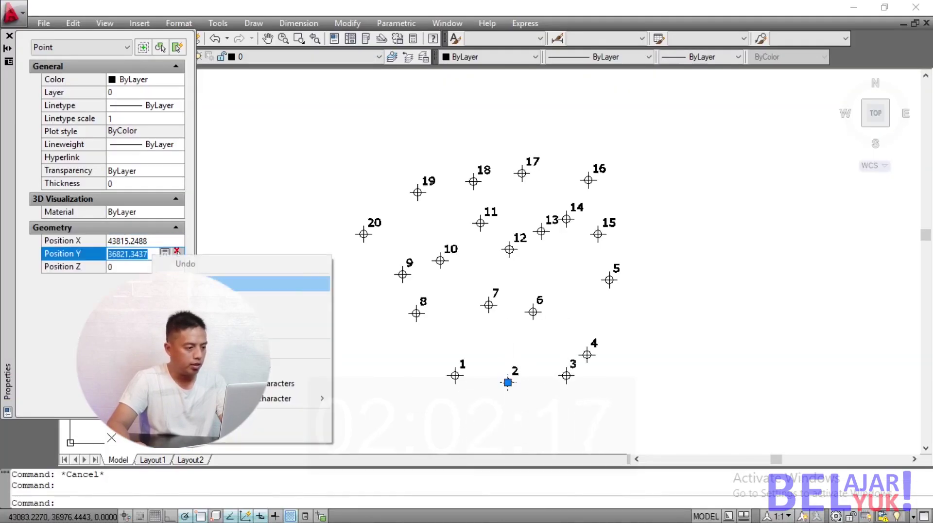
key(c)
click(316, 516)
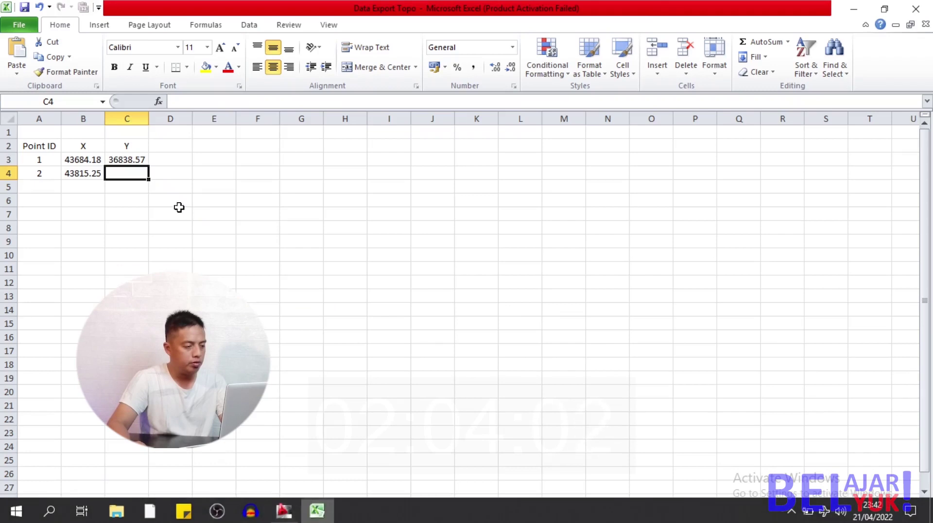
right_click(144, 173)
click(173, 232)
Select the filled rows A3:C4, then close point 2's properties and clear its selection
click(114, 242)
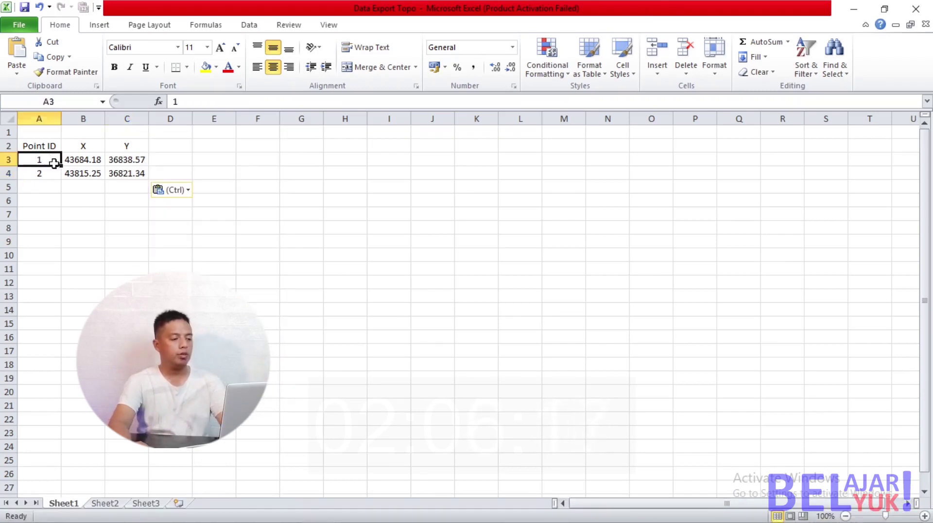
drag(41, 161, 123, 175)
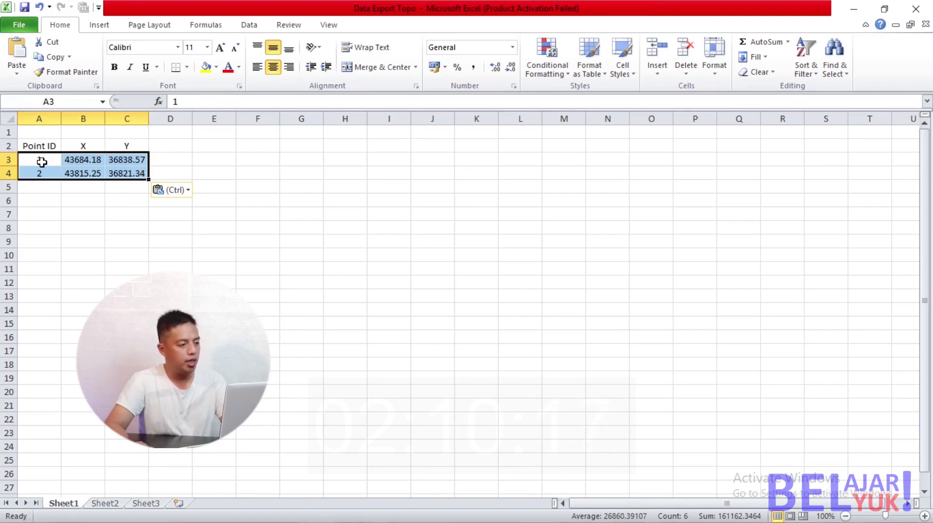
drag(42, 161, 135, 179)
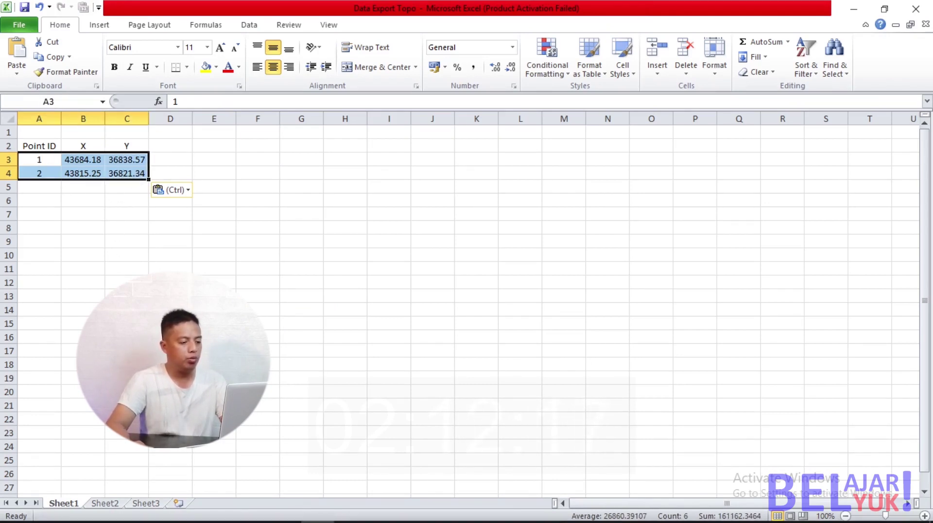
click(297, 520)
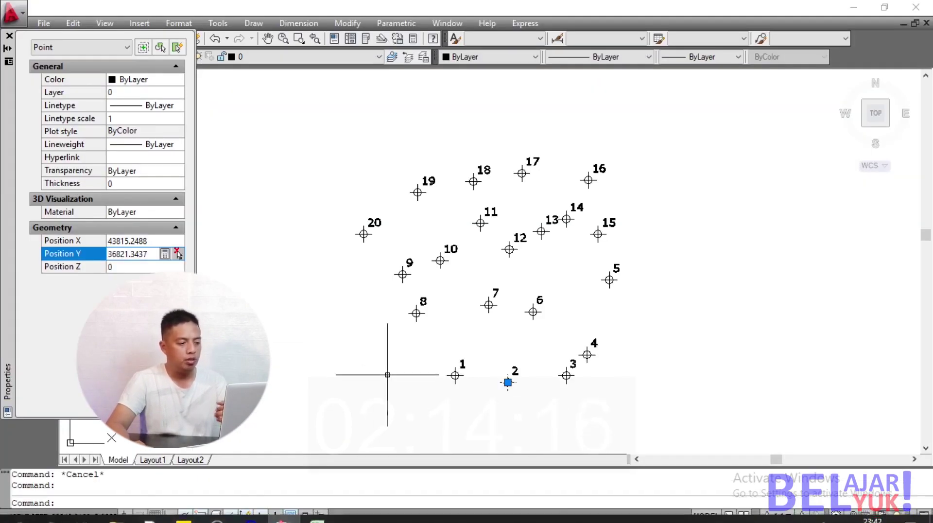
click(8, 35)
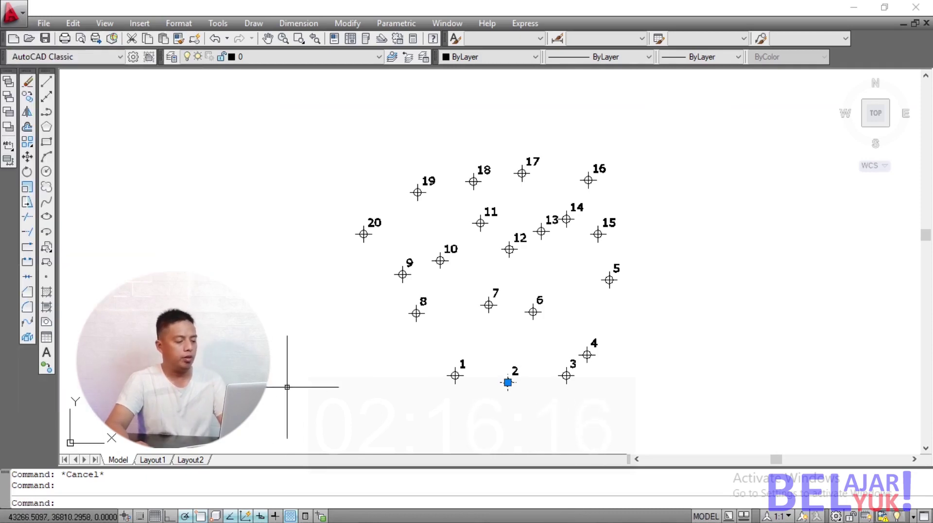
key(Escape)
text(ID)
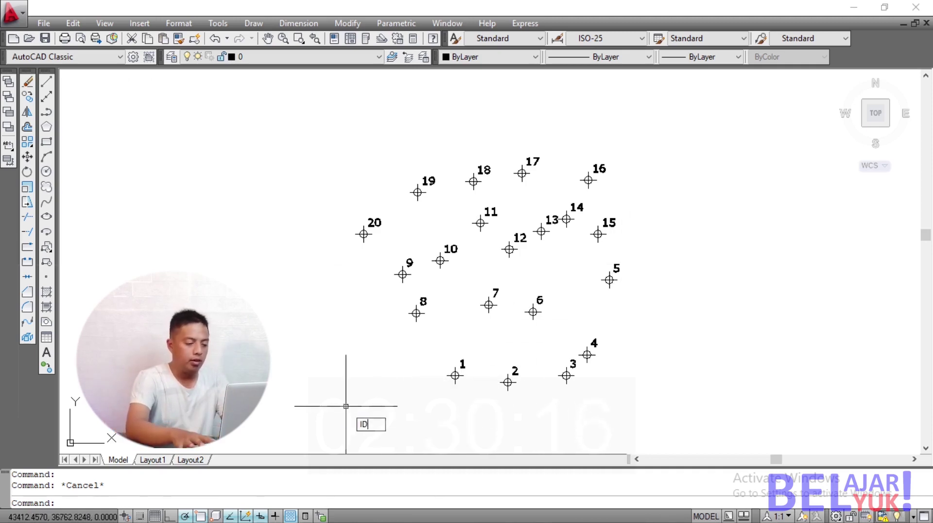
Use ID on point 1 and paste its reported X and Y into E3 and F3
key(Return)
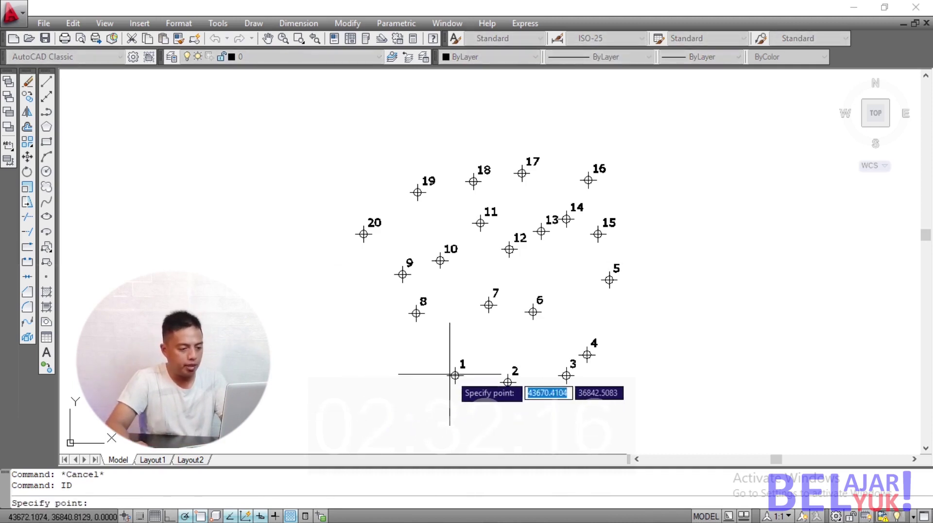
click(454, 375)
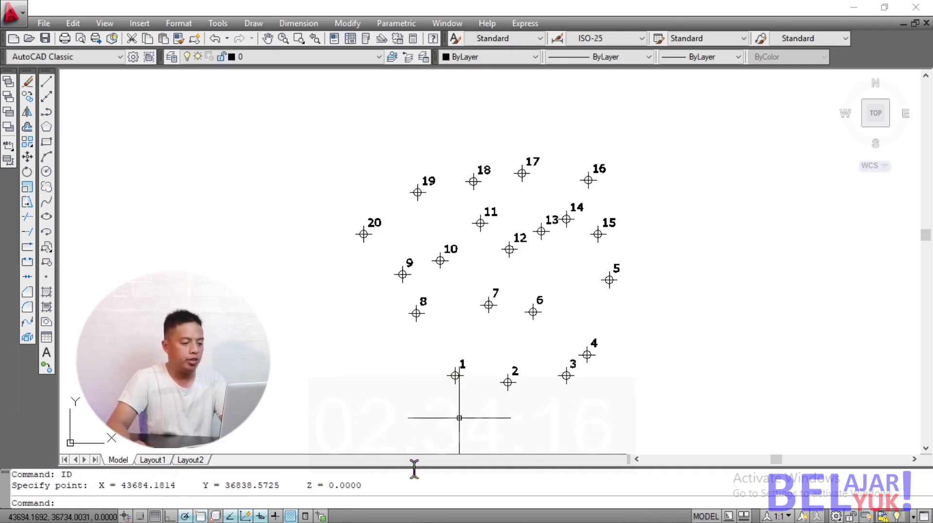
drag(387, 488, 99, 496)
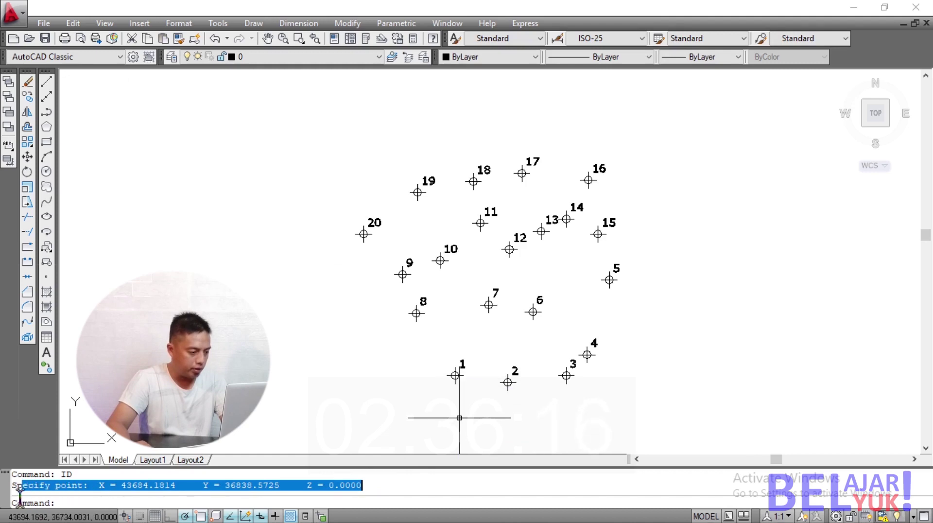
click(167, 485)
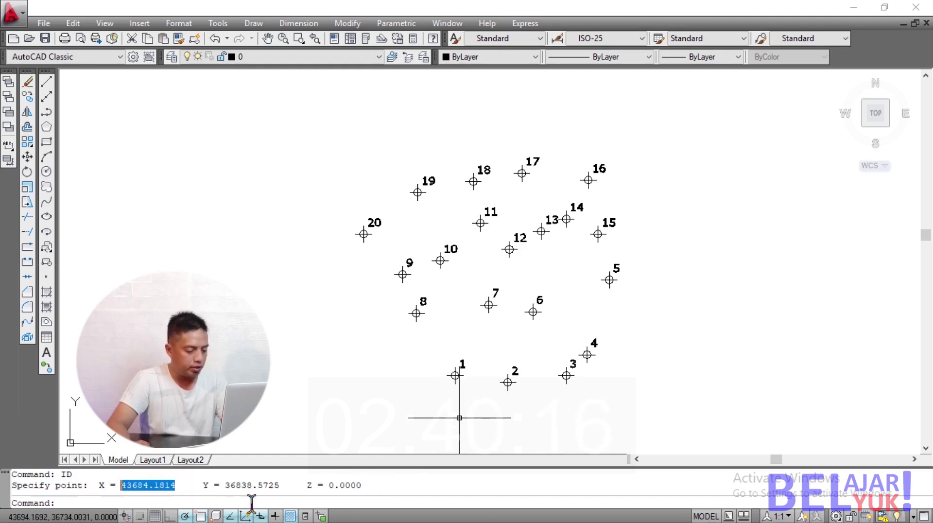
click(314, 516)
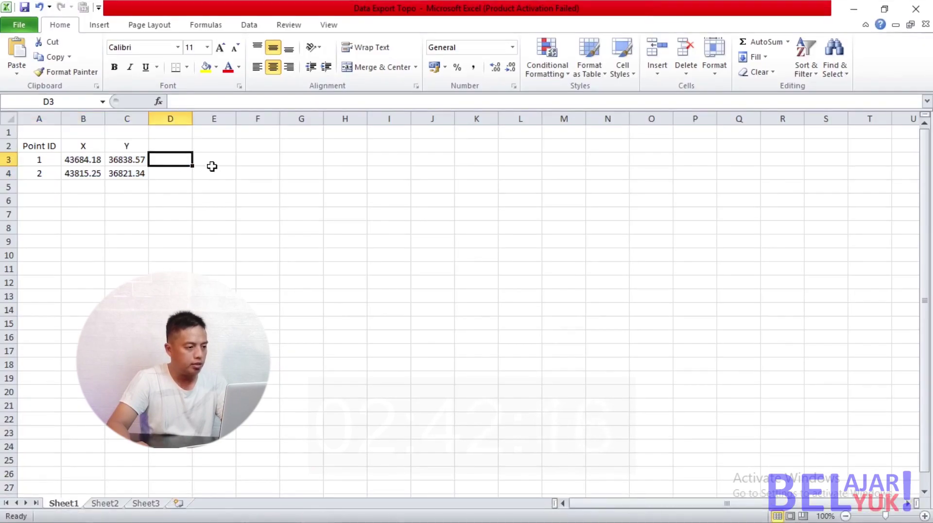
click(214, 160)
text(43684.1814)
click(284, 510)
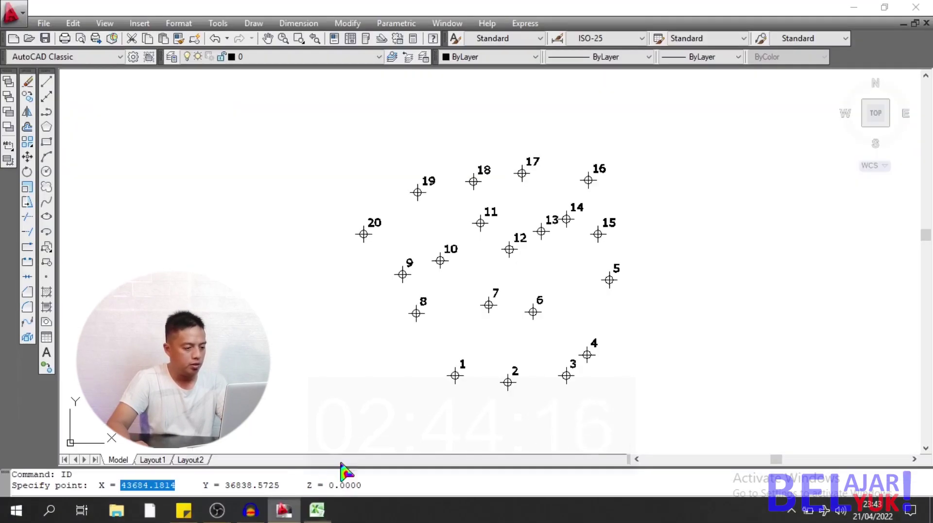
double_click(227, 484)
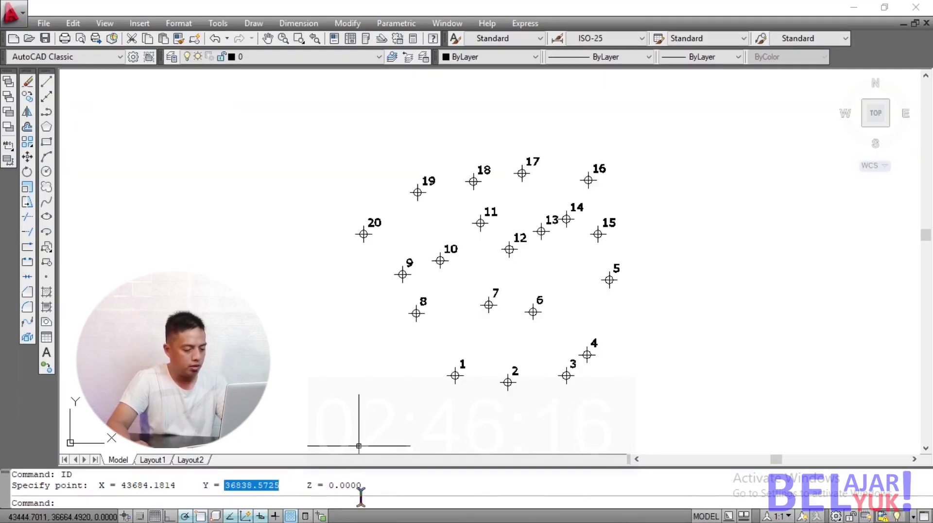
click(315, 516)
click(255, 161)
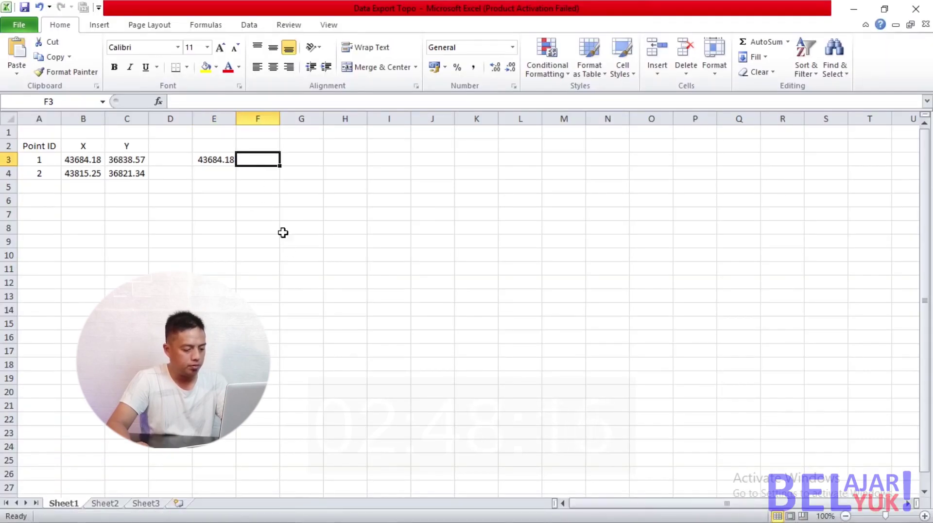
text(36838.5725)
Copy the X and Y headers into E2:F2 for the second table
drag(48, 145, 127, 145)
key(ctrl+c)
click(224, 152)
key(ctrl+v)
click(281, 228)
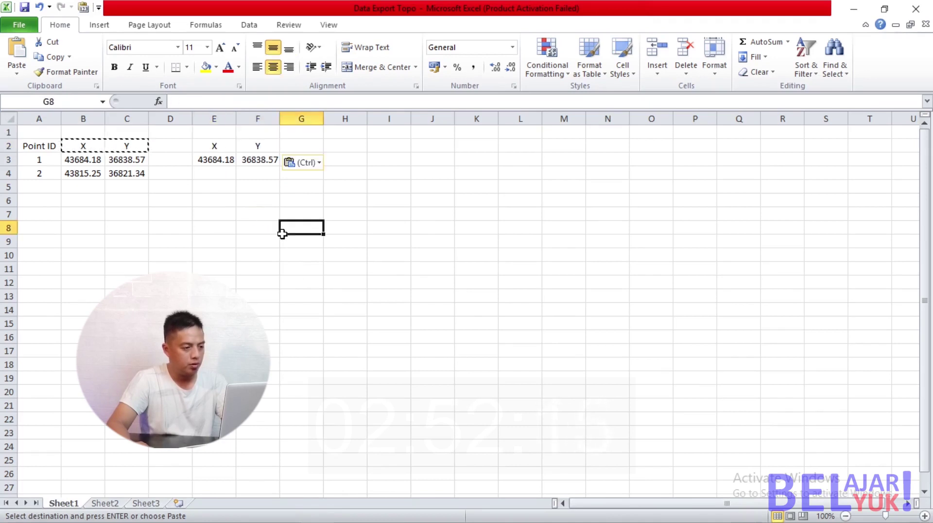
Run ID on point 2 and paste its X value, 43815.25, into E4
click(283, 510)
key(Escape)
key(Escape)
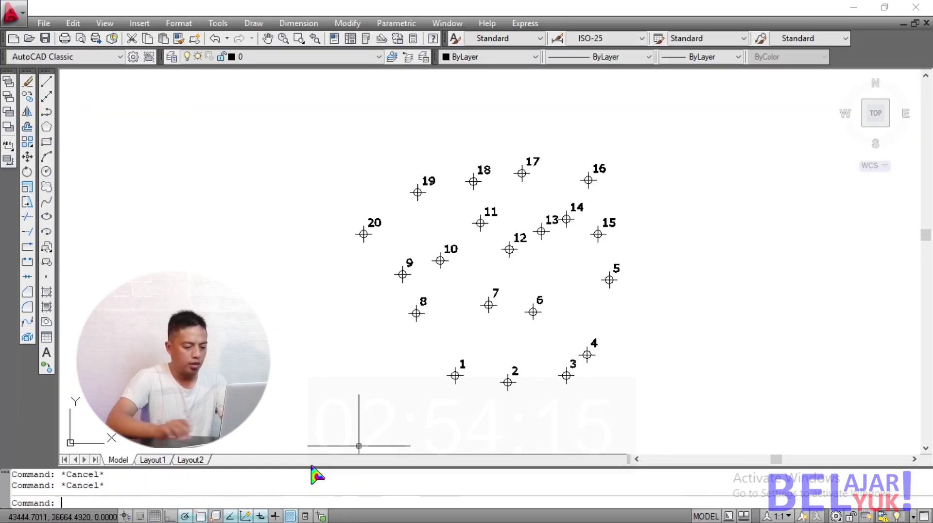
text(id)
key(Return)
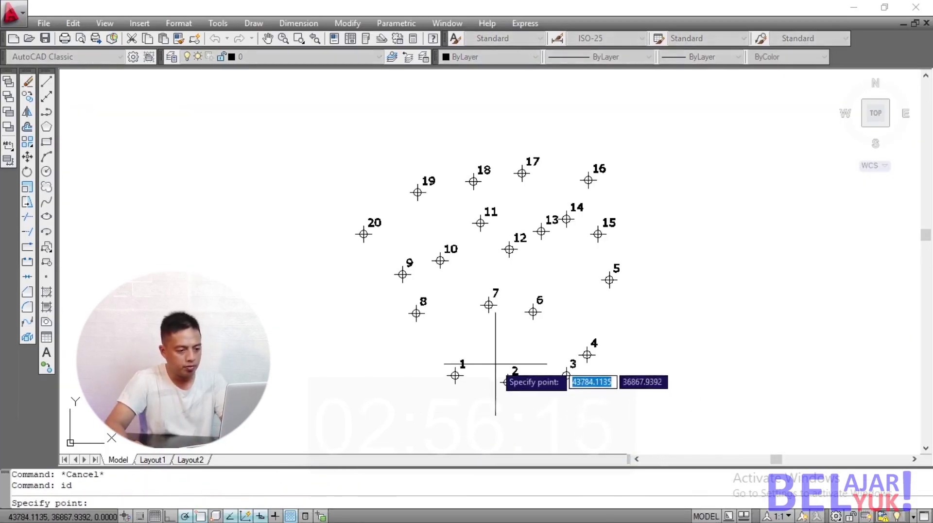
click(508, 382)
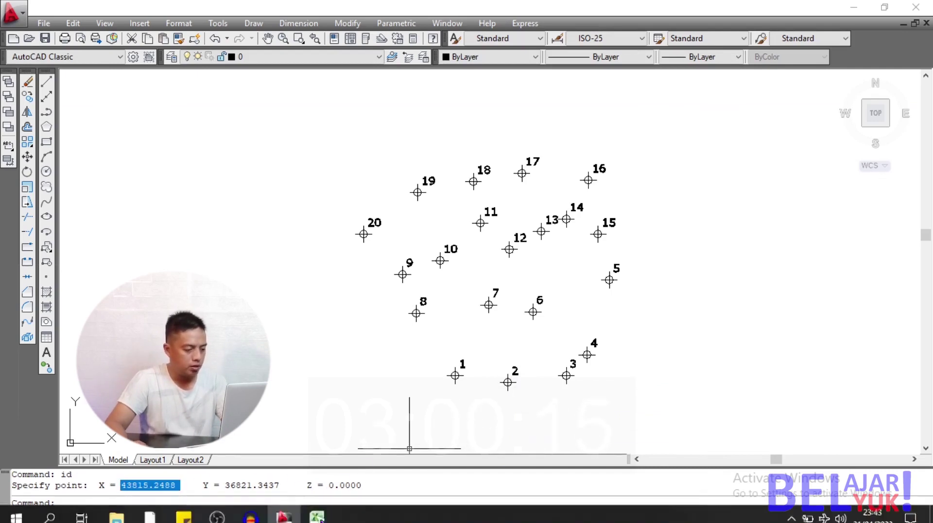
click(321, 514)
click(214, 175)
key(ctrl+v)
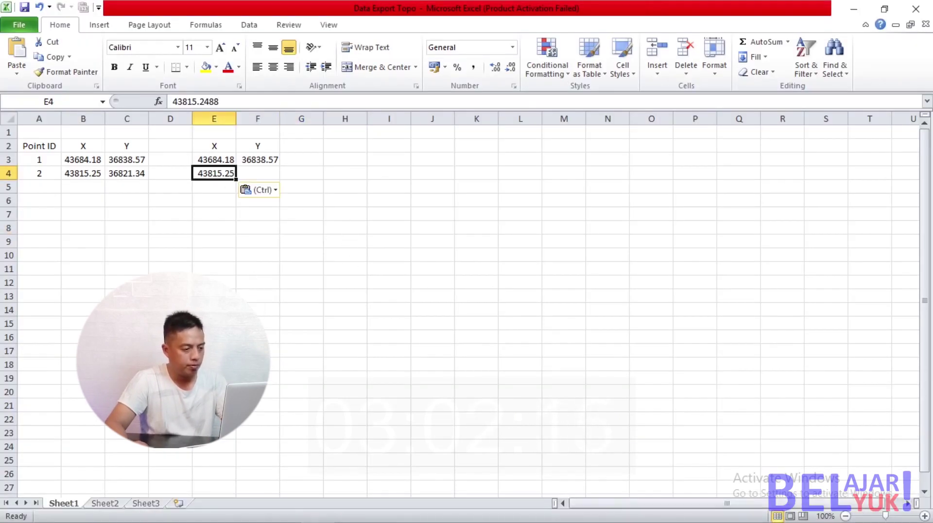
Copy point 2's reported Y value and paste 36821.34 into F4
click(284, 511)
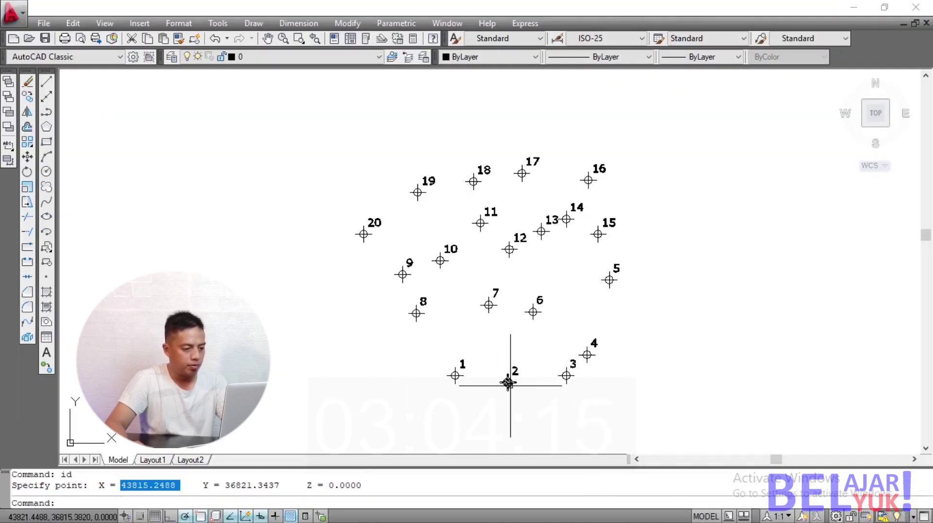
drag(281, 484, 231, 485)
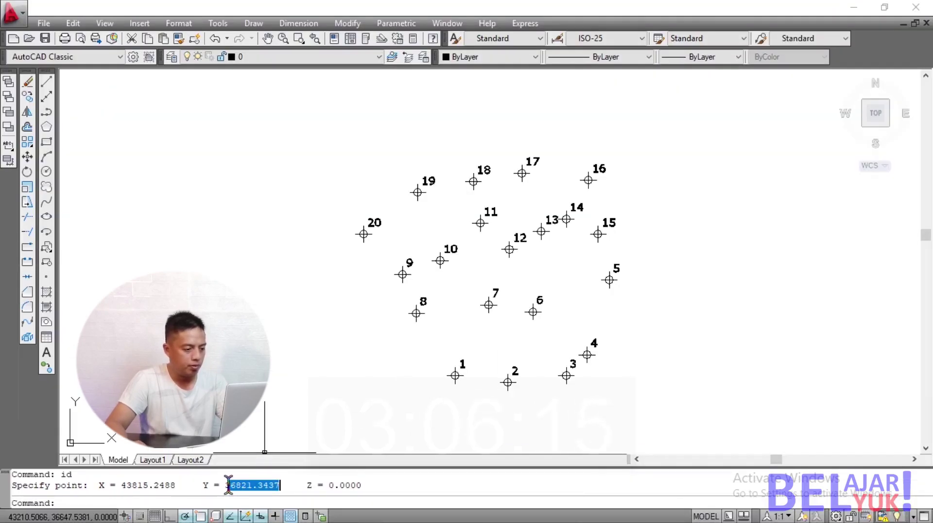
key(ctrl+c)
click(250, 514)
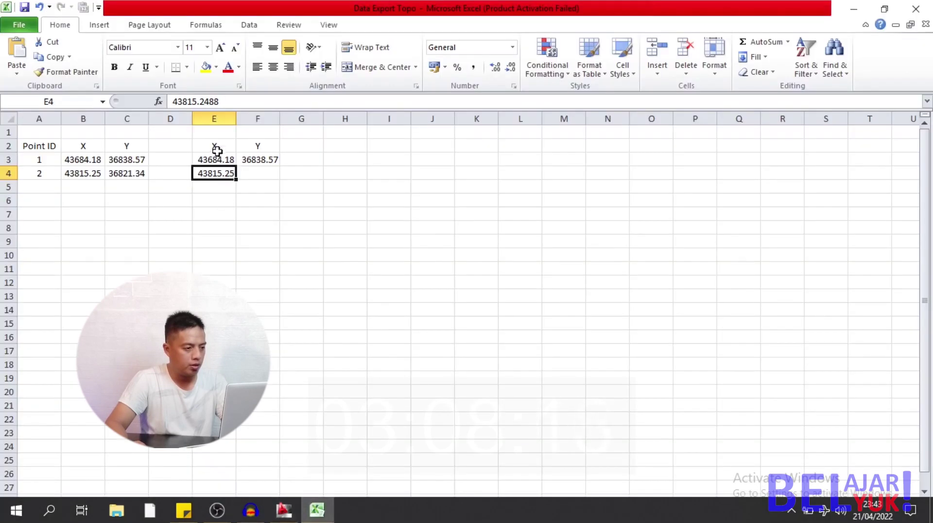
click(254, 171)
key(ctrl+v)
click(335, 253)
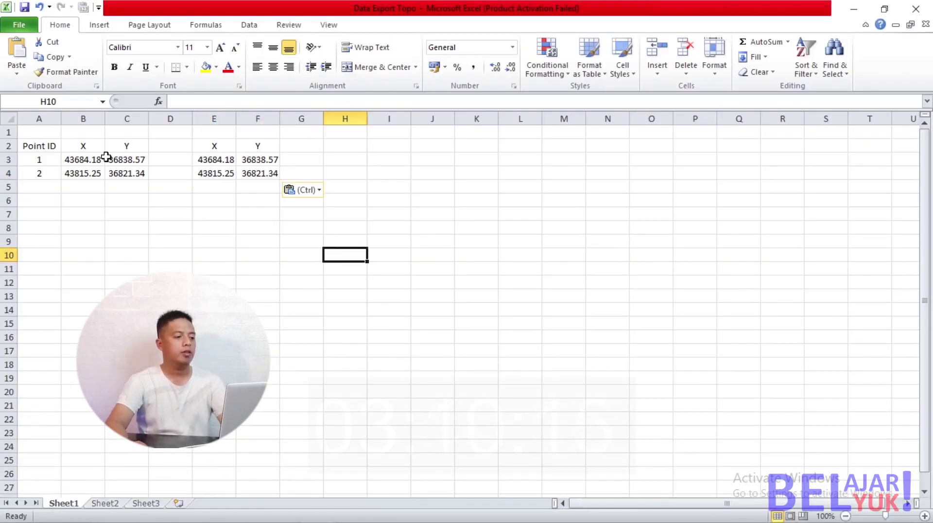
Compare tables A2:C4 and E2:F4, select H2, then return to AutoCAD
click(73, 165)
click(202, 161)
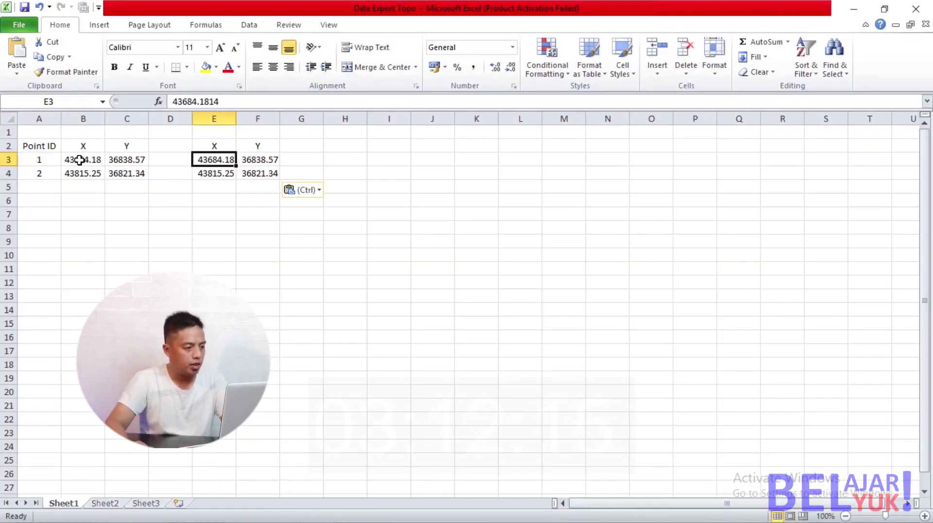
drag(52, 144, 136, 173)
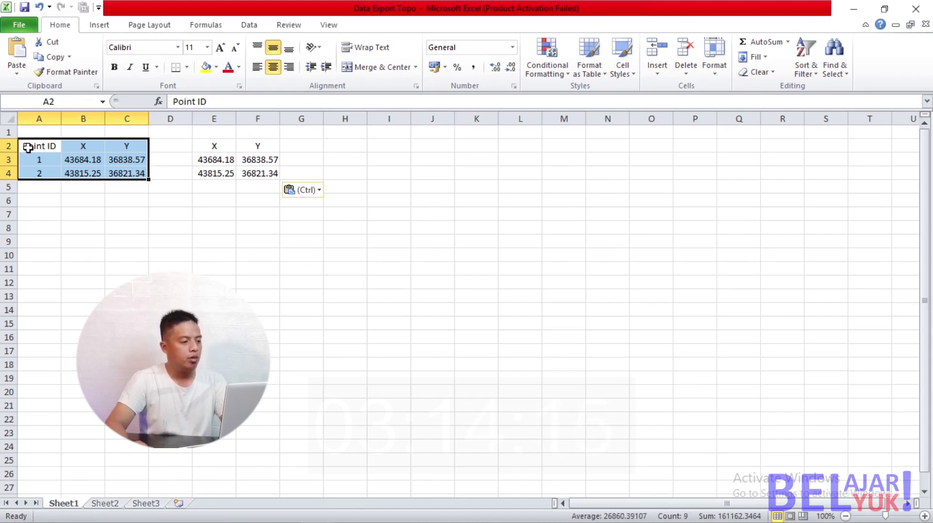
drag(207, 152, 260, 169)
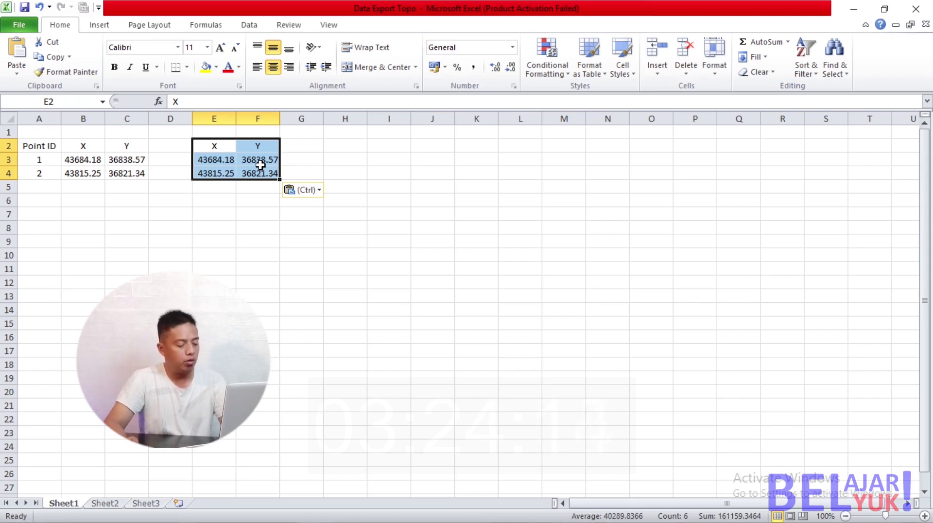
click(346, 282)
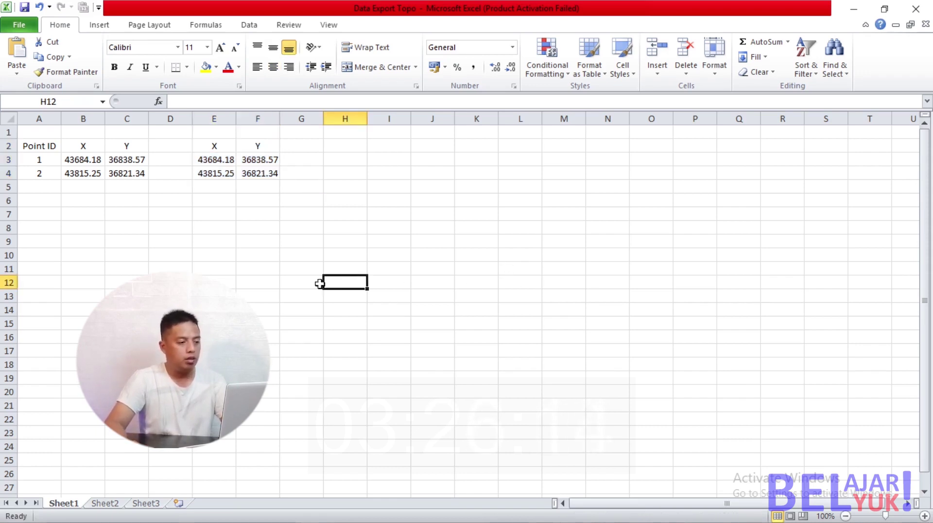
drag(34, 145, 257, 173)
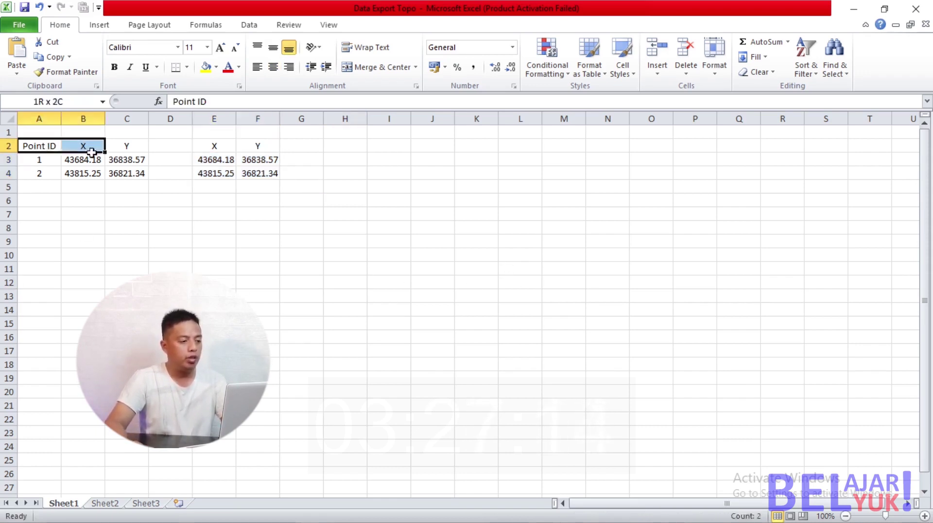
click(272, 243)
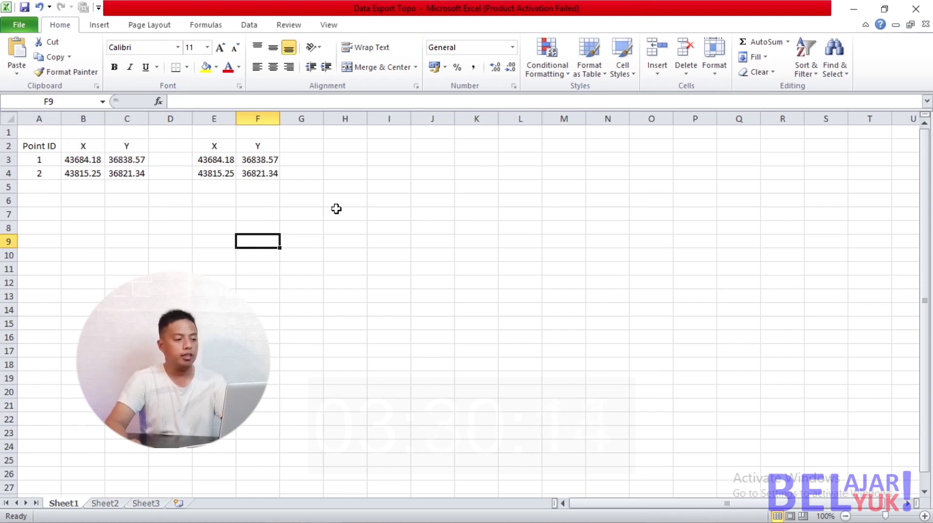
click(349, 143)
key(alt+Tab)
key(Escape)
key(Escape)
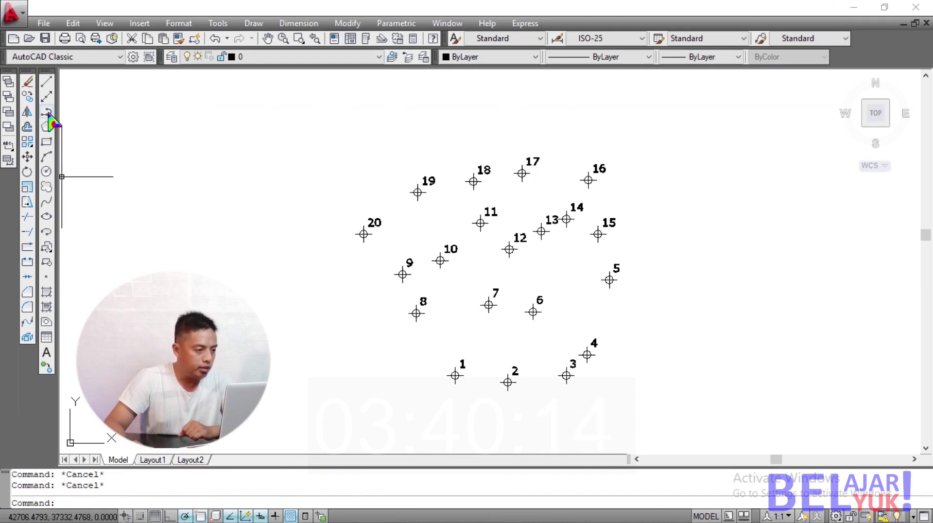
Draw a PL polyline through points 1–4 and 6–20 in order, skipping point 5
text(pl)
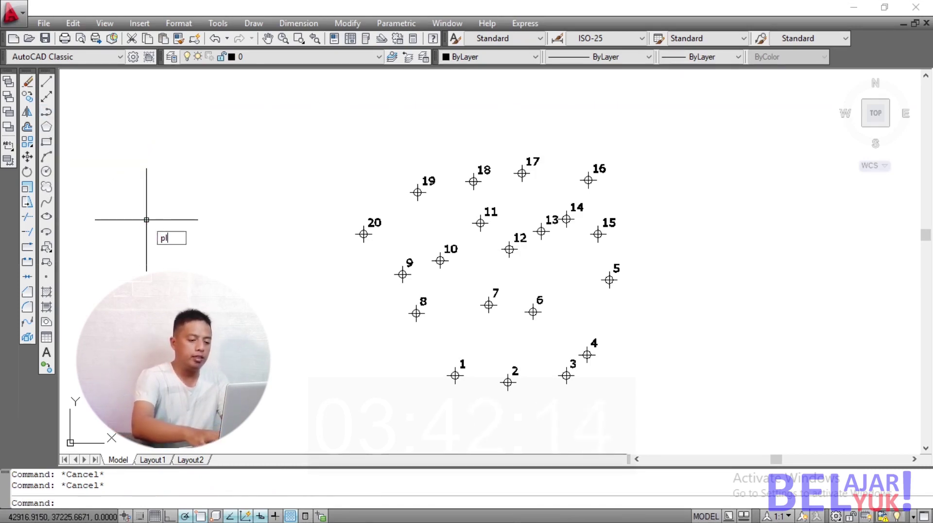
key(Return)
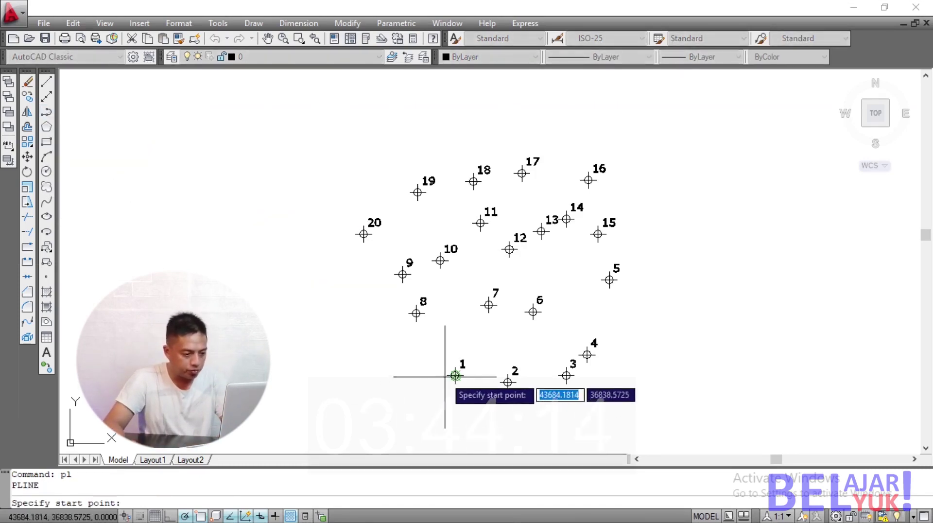
click(453, 376)
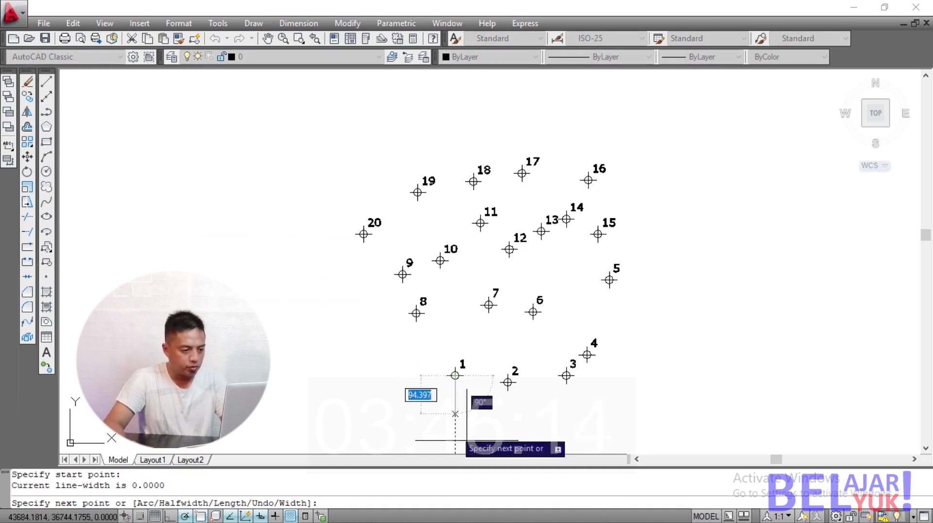
click(508, 382)
click(567, 375)
click(587, 355)
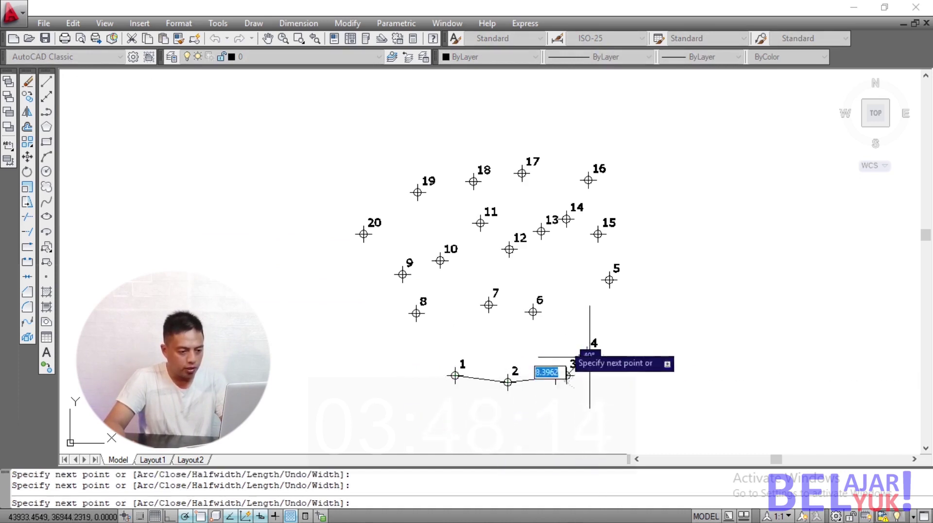
click(588, 354)
click(533, 311)
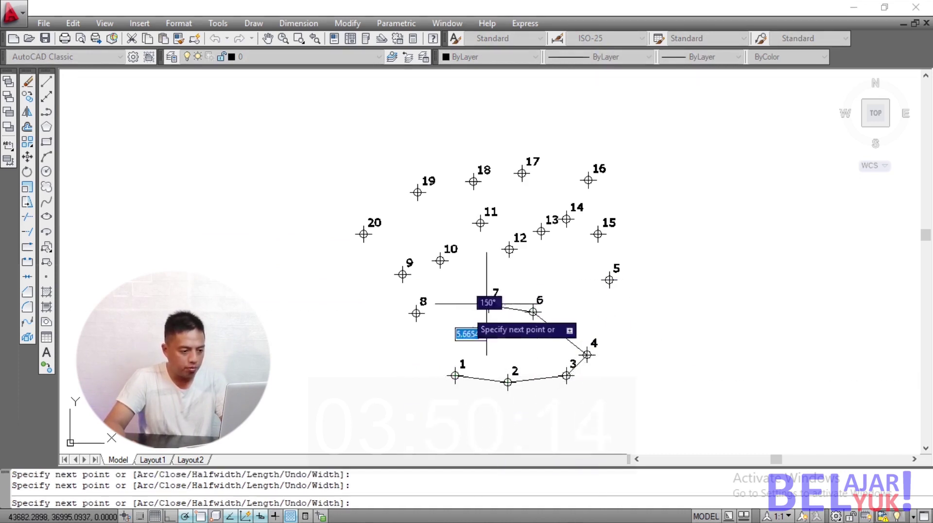
click(489, 305)
click(415, 313)
click(402, 274)
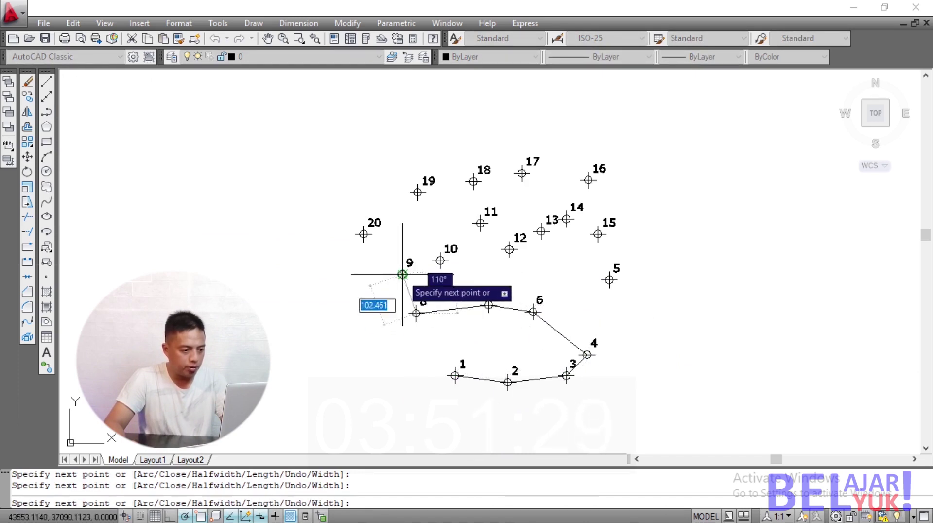
click(440, 261)
click(480, 223)
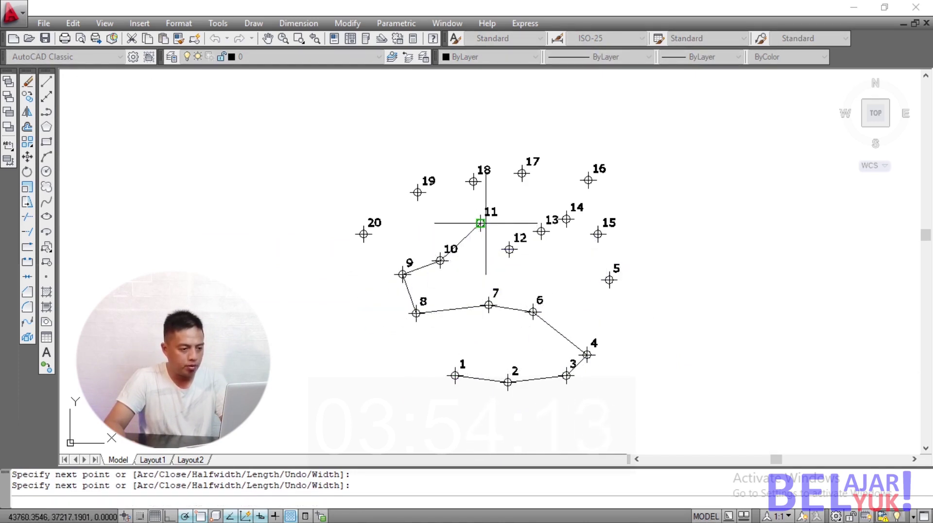
click(509, 250)
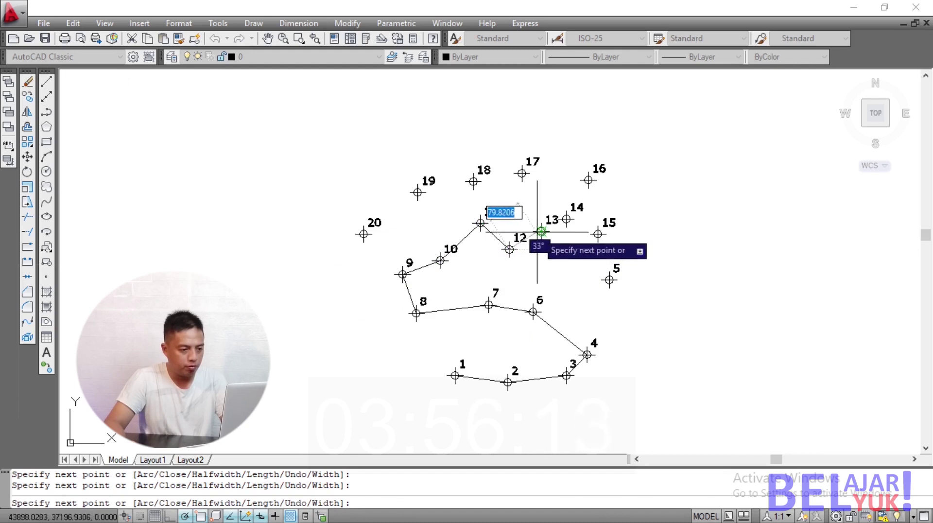
click(541, 232)
click(566, 219)
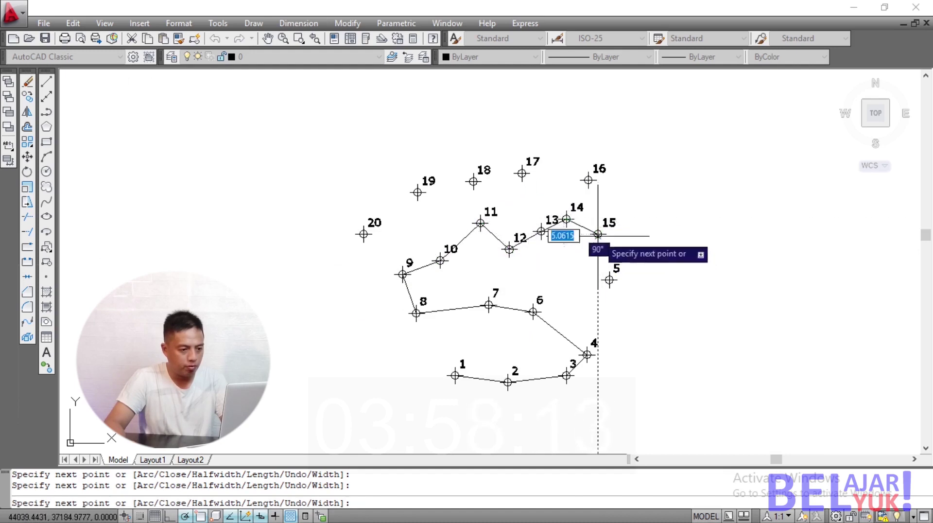
click(598, 235)
click(588, 180)
click(522, 173)
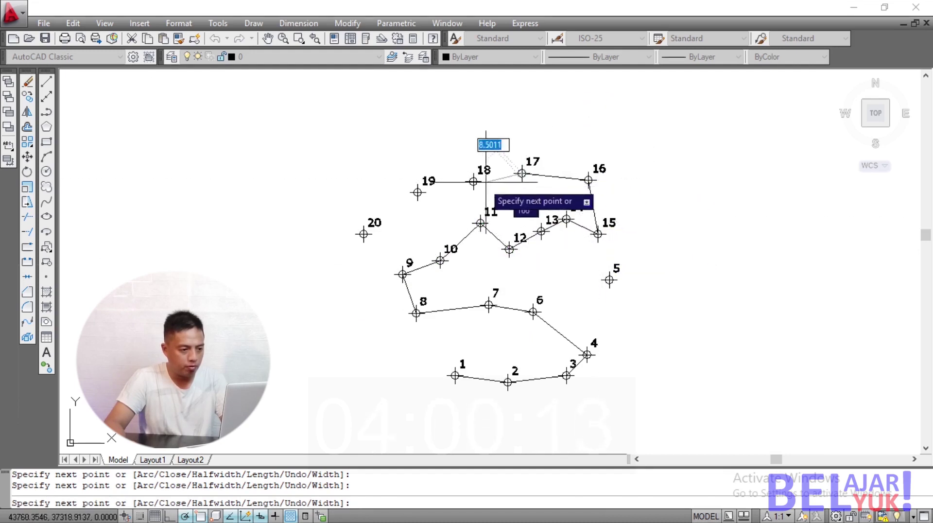
click(473, 182)
click(417, 192)
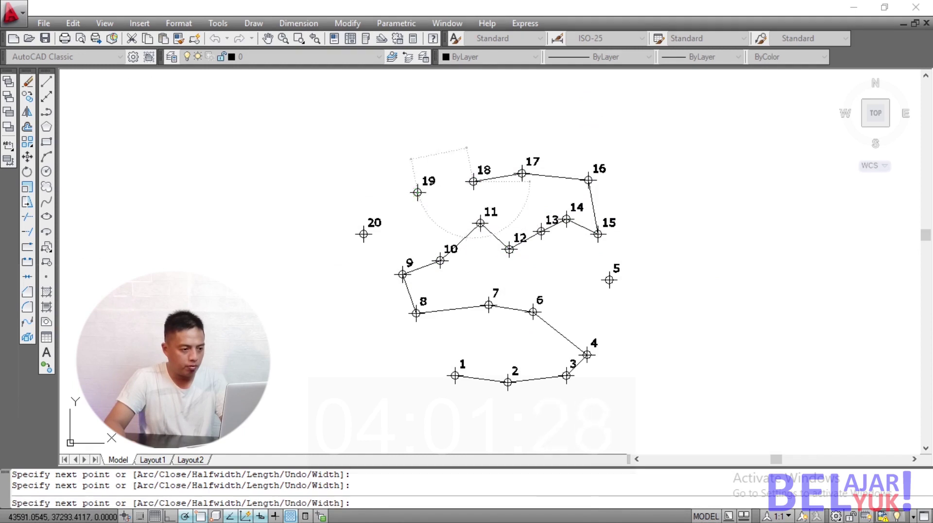
click(365, 224)
key(Escape)
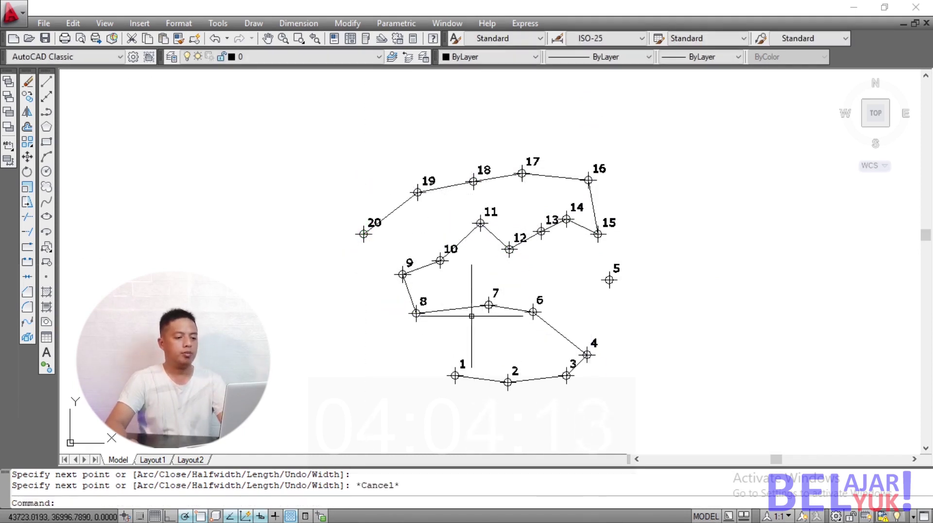
click(411, 269)
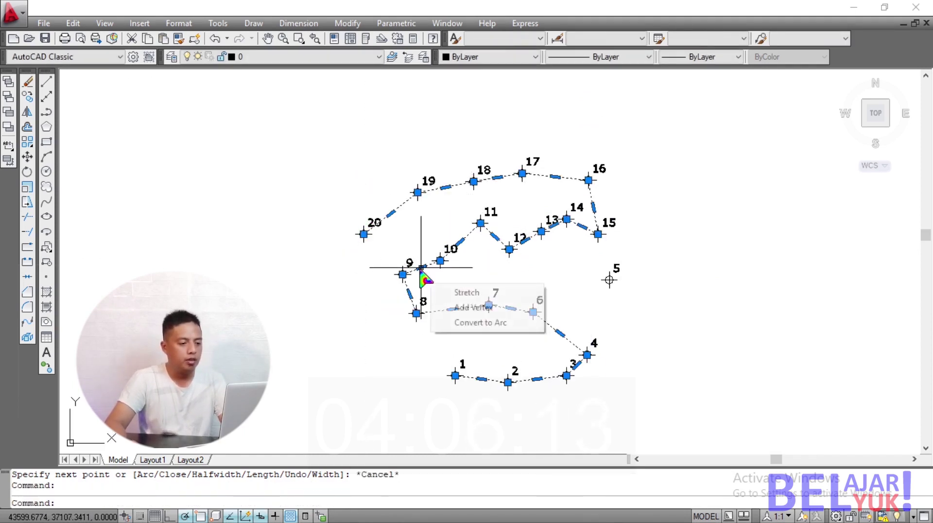
key(Escape)
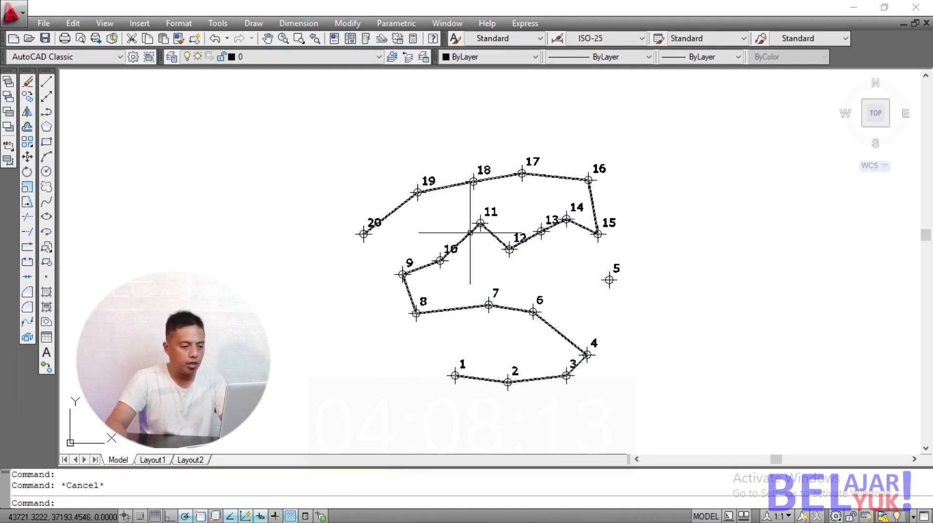
List the selected polyline with LI, reporting its vertex coordinates and 2235.4608 length
click(470, 233)
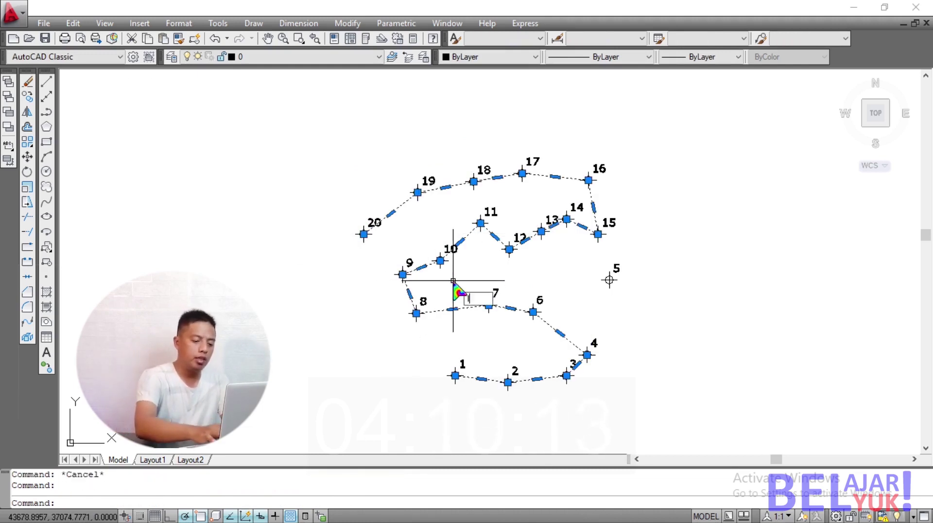
text(LI)
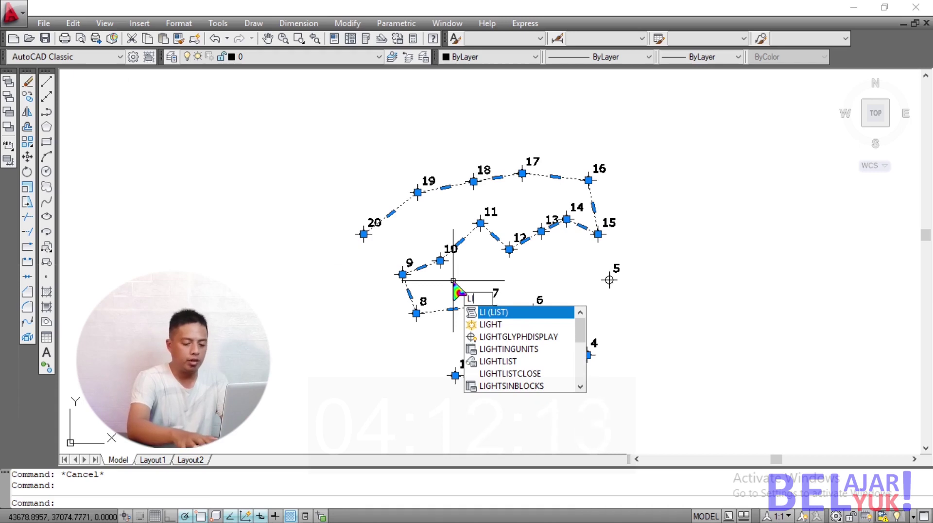
key(Return)
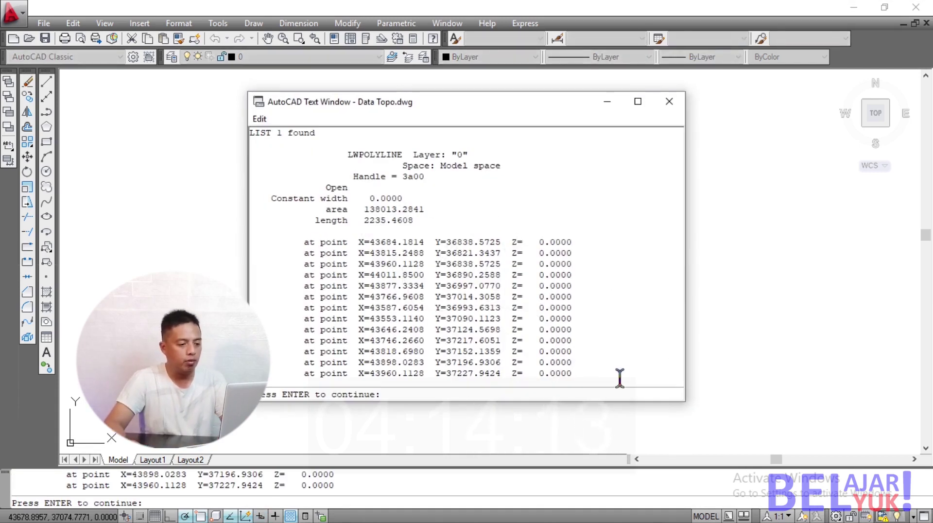
Copy all the 'at point' vertex lines from the Text Window and return to Excel
drag(608, 371, 238, 241)
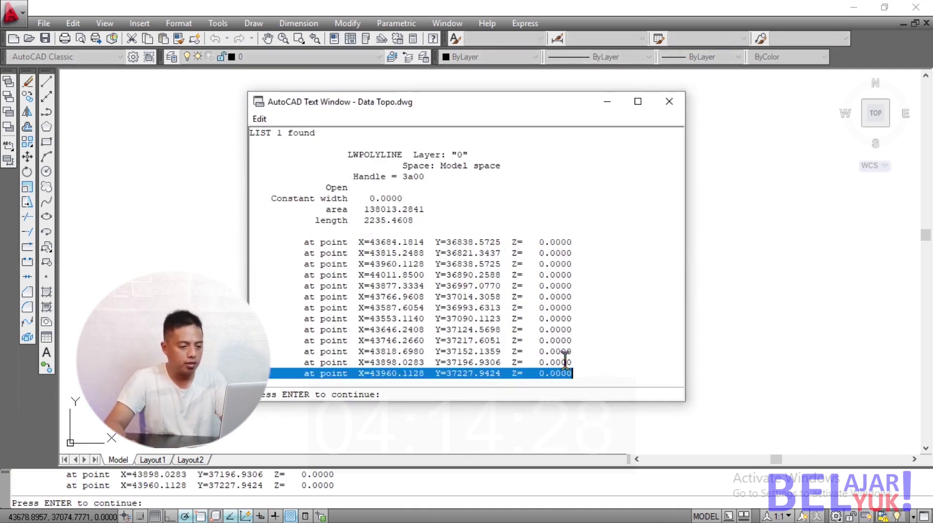
right_click(383, 264)
click(427, 307)
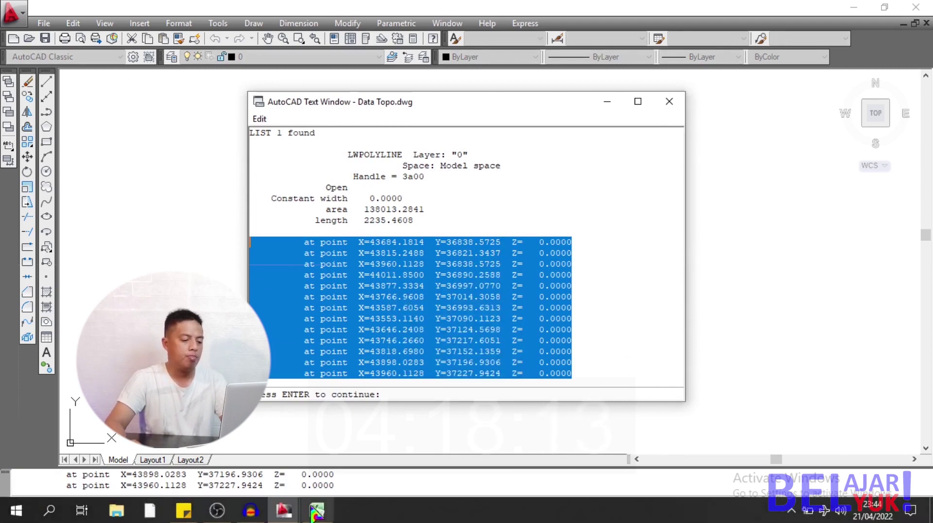
click(316, 510)
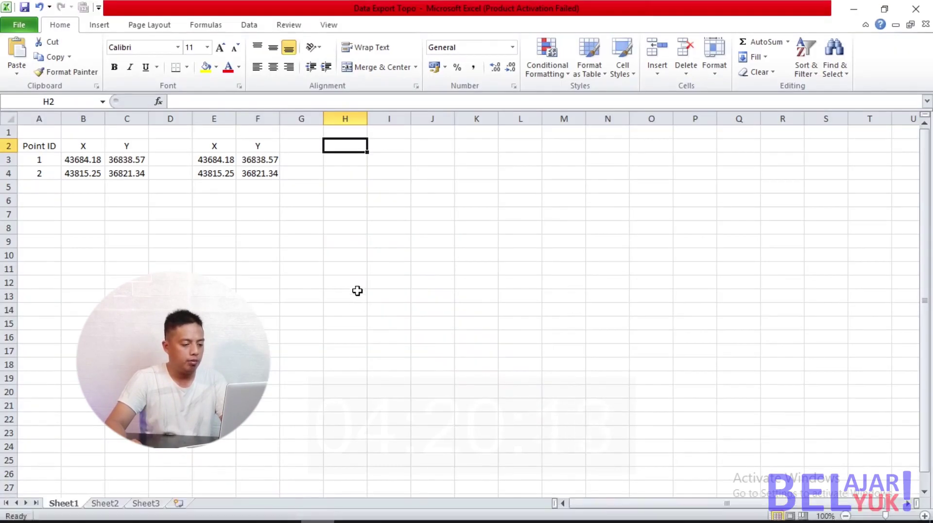
Paste the copied vertex lines as plain text starting at H3, filling H3:H15
right_click(346, 163)
click(371, 219)
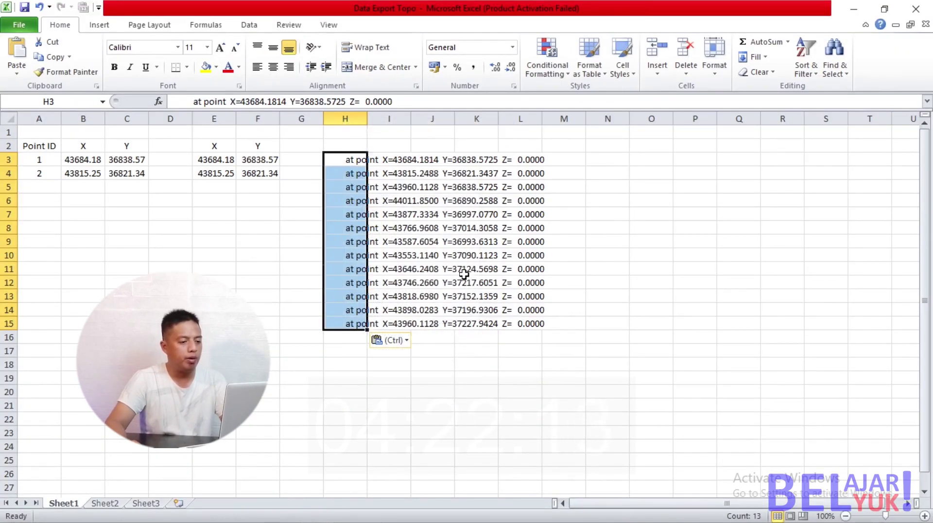
click(588, 306)
drag(353, 162, 533, 321)
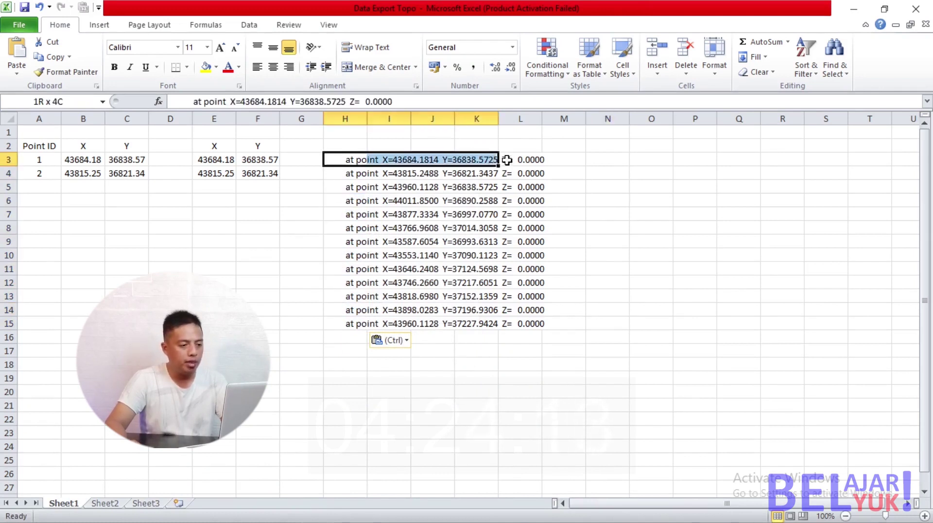
click(409, 164)
Widen column H and copy the X and Y headers from E2:F2 into I2:J2
drag(209, 148, 249, 145)
key(ctrl+c)
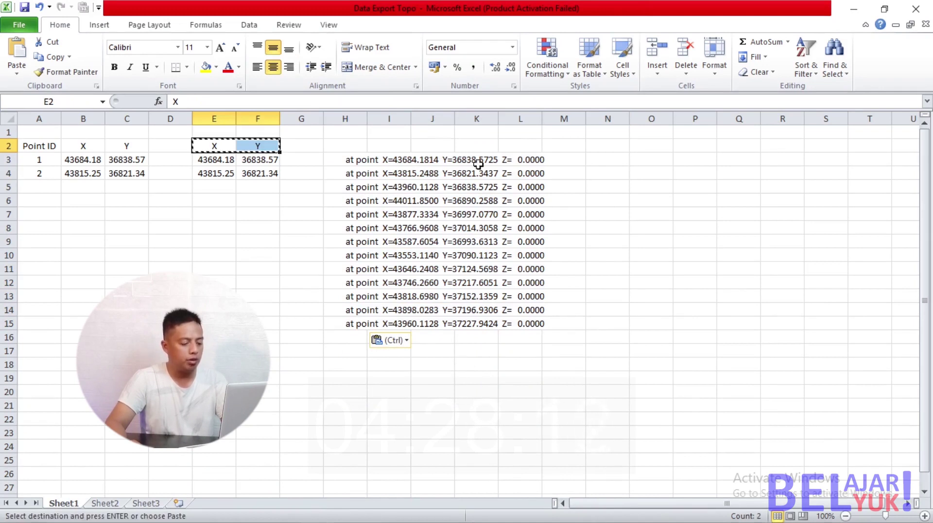
click(577, 144)
click(599, 146)
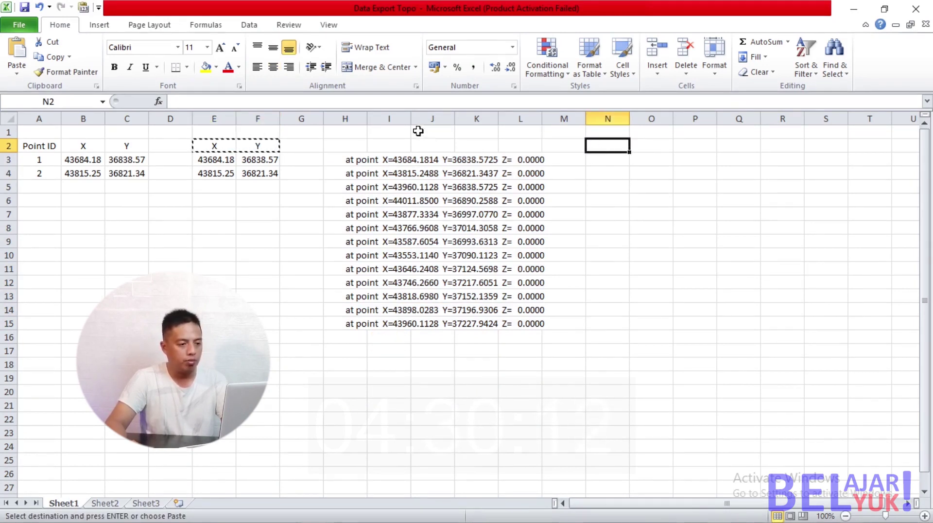
drag(369, 121, 553, 121)
click(576, 146)
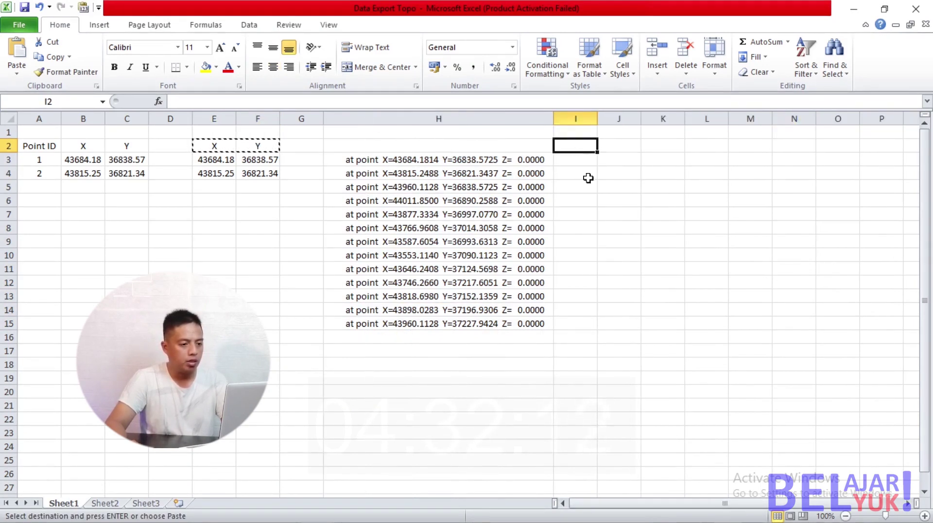
key(ctrl+v)
Cancel the pending copy and start editing the first point's text in H3
click(619, 227)
click(590, 160)
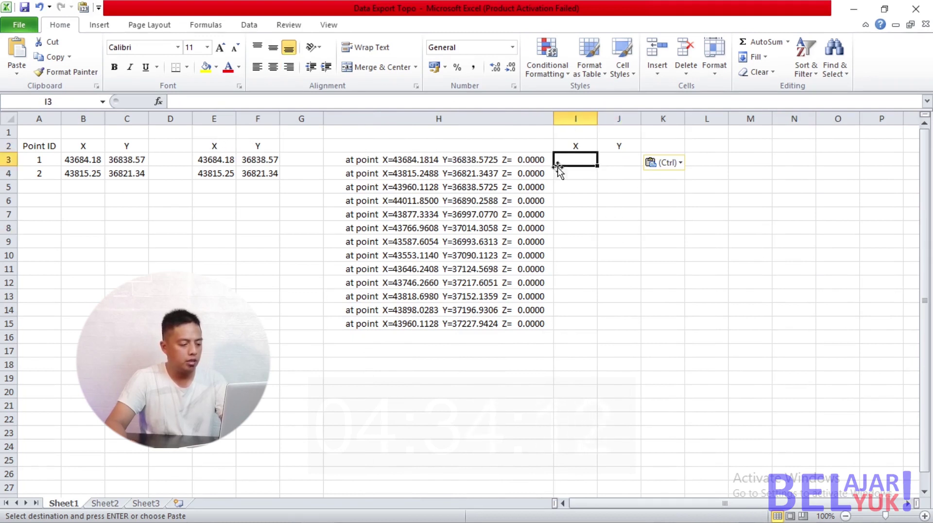
key(Escape)
click(325, 160)
key(F2)
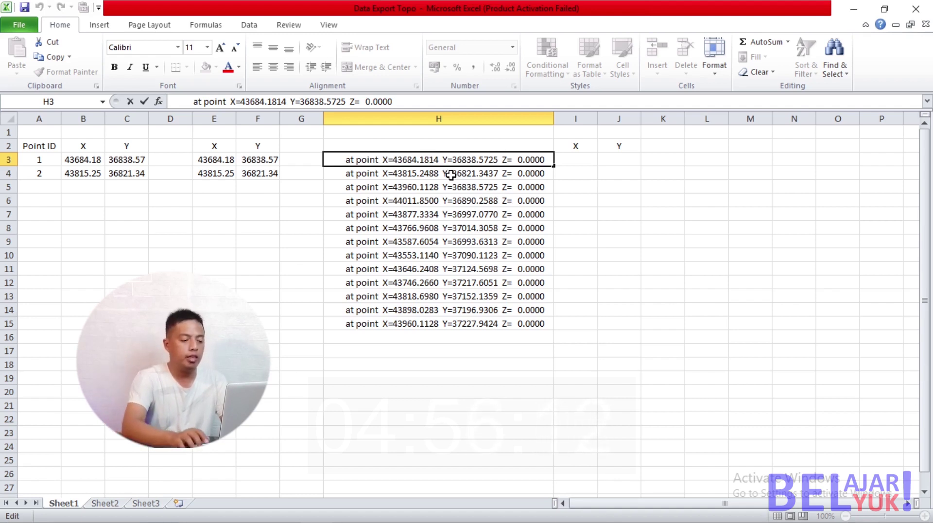
Extract the X value 43684.1814 into I3 with MID(H3, 23, 10) and widen column I
key(Right)
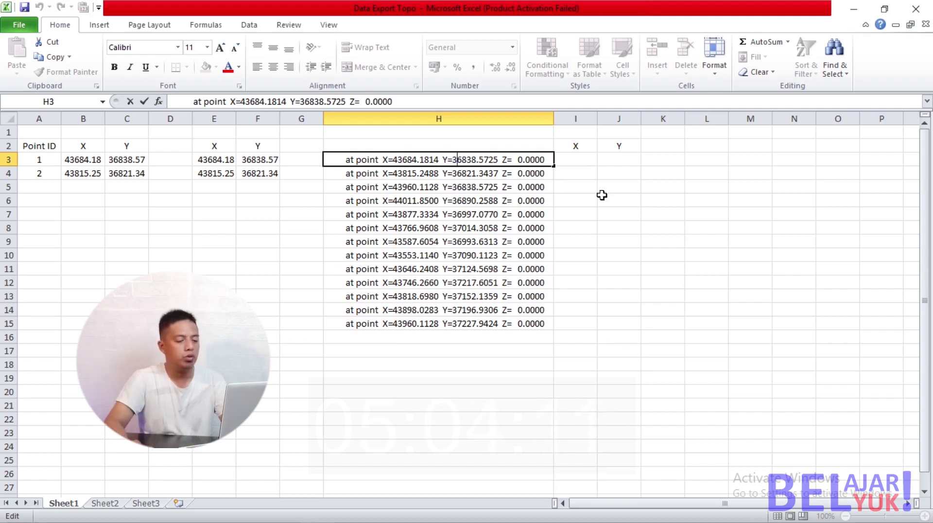
click(683, 183)
click(586, 158)
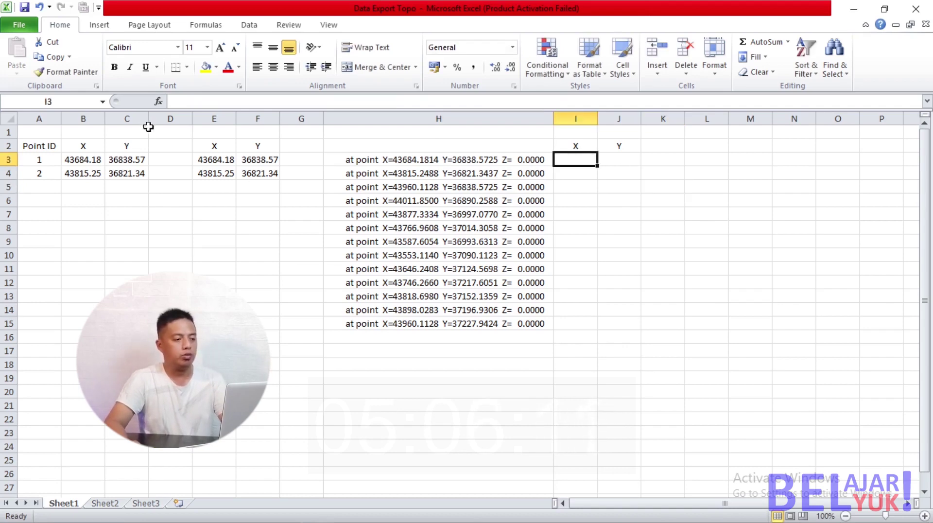
click(159, 101)
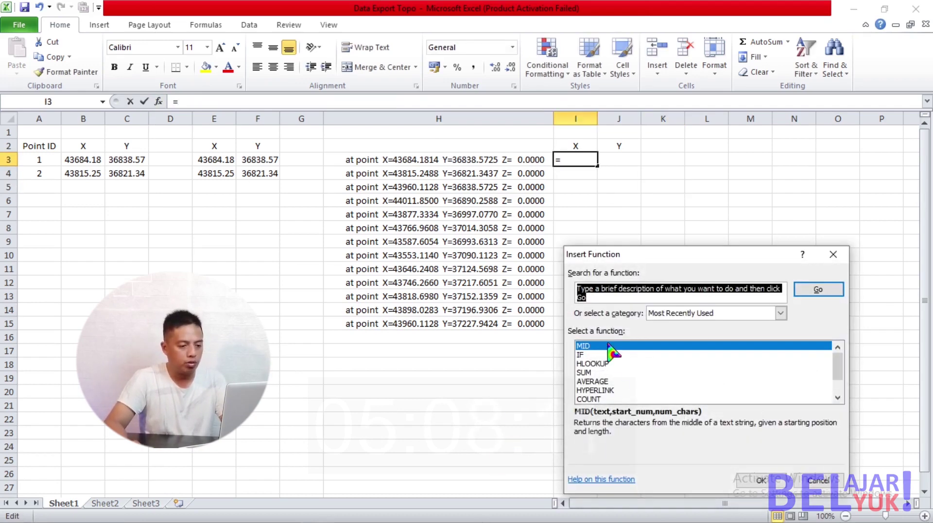
click(767, 478)
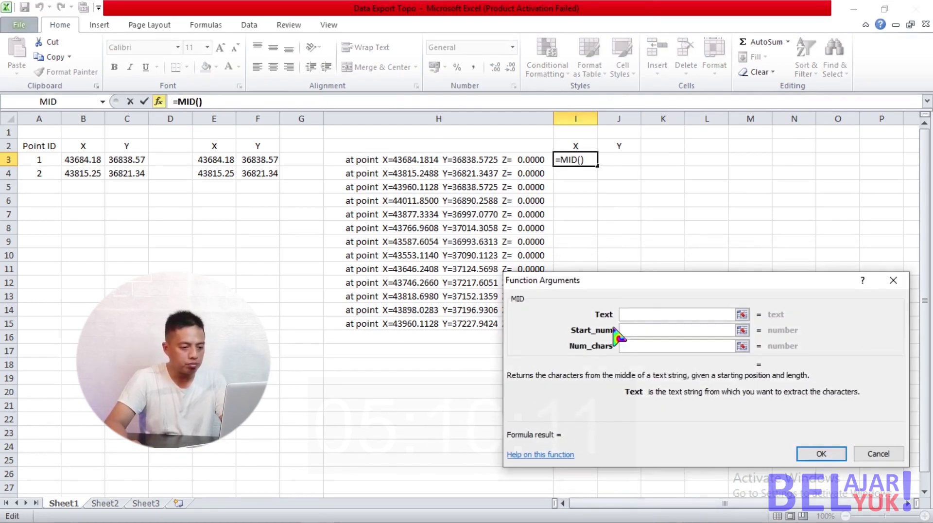
click(411, 163)
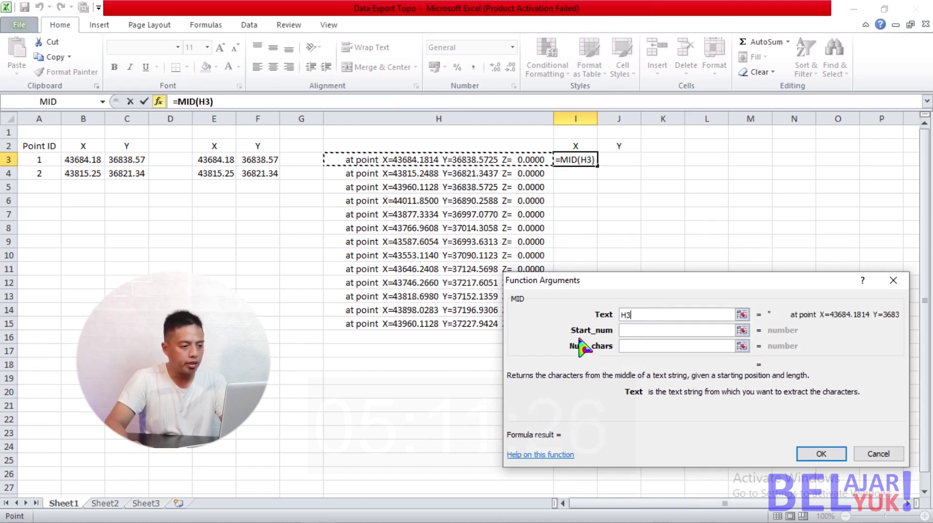
click(665, 331)
text(23)
key(Tab)
text(1)
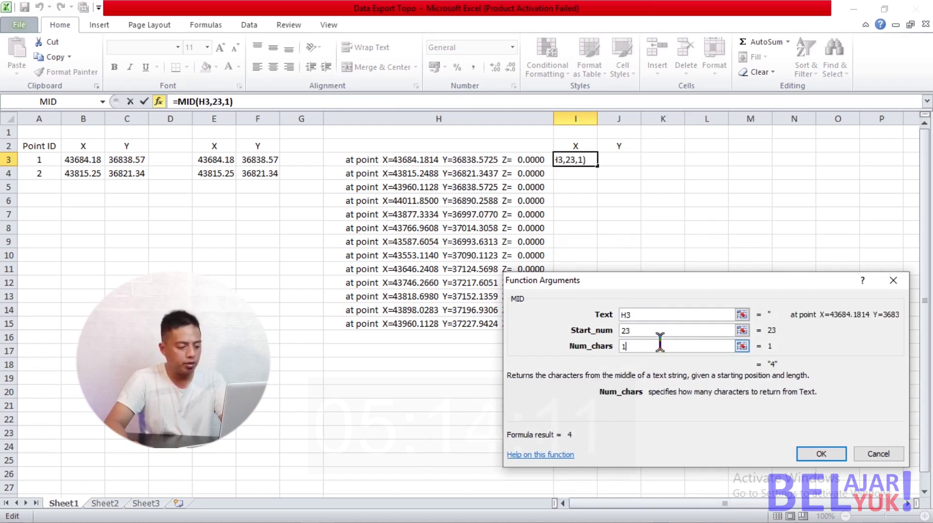
text(0)
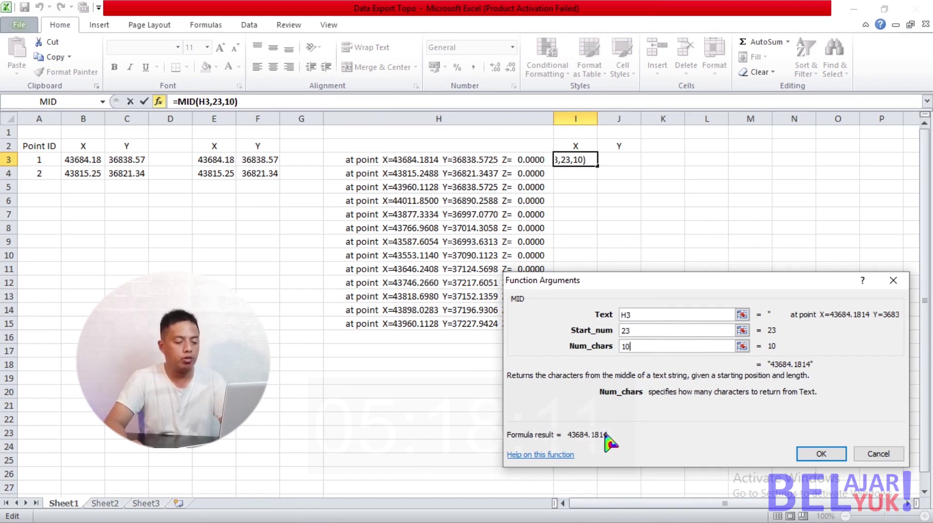
click(821, 454)
drag(597, 119, 604, 119)
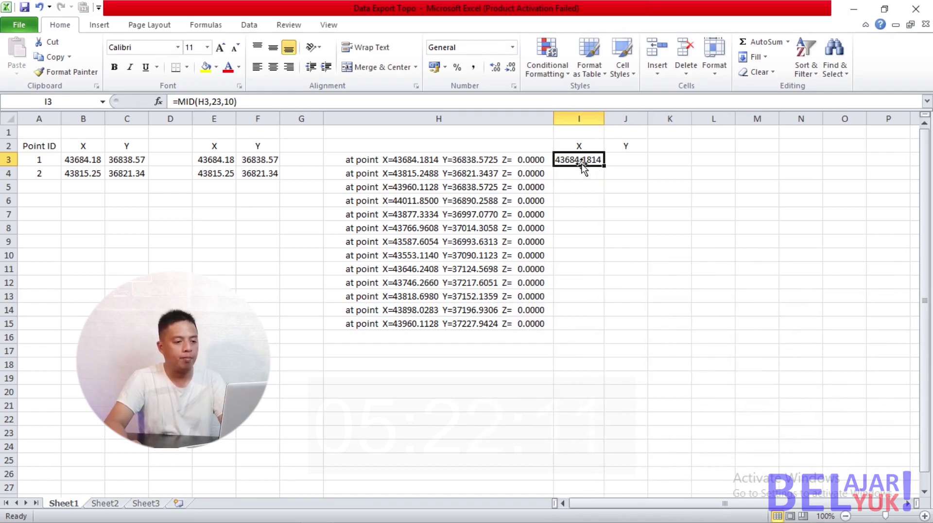
Extract the Y value 36838.5725 into J3 with MID(H3, 37, 10)
click(625, 159)
click(158, 101)
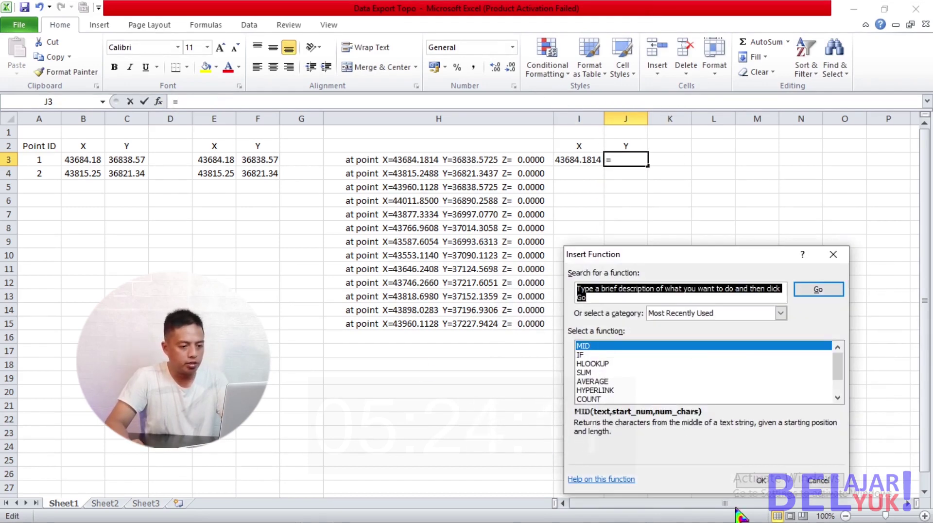
click(752, 481)
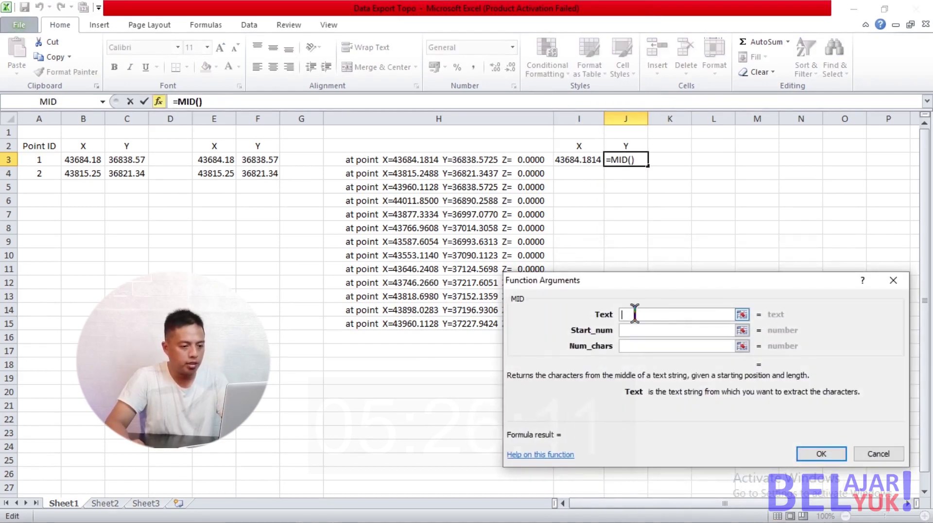
click(503, 172)
click(506, 161)
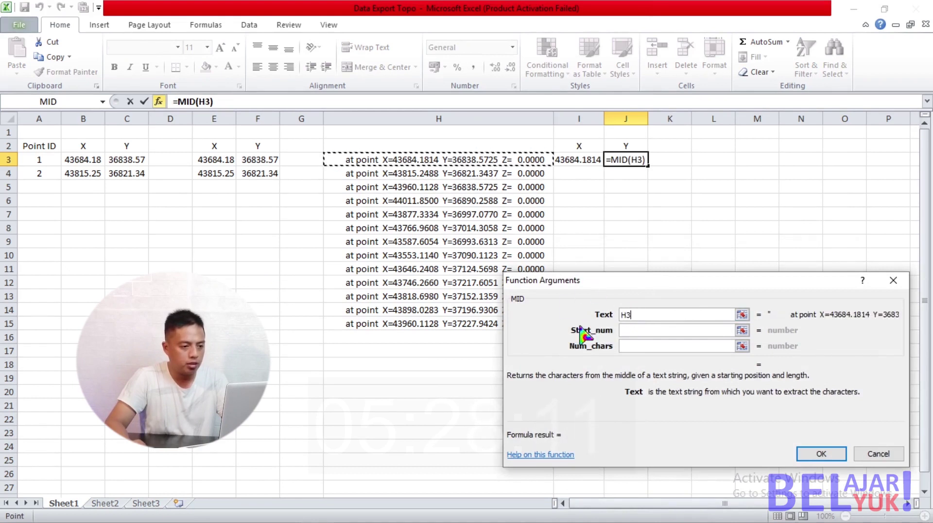
click(635, 330)
text(37)
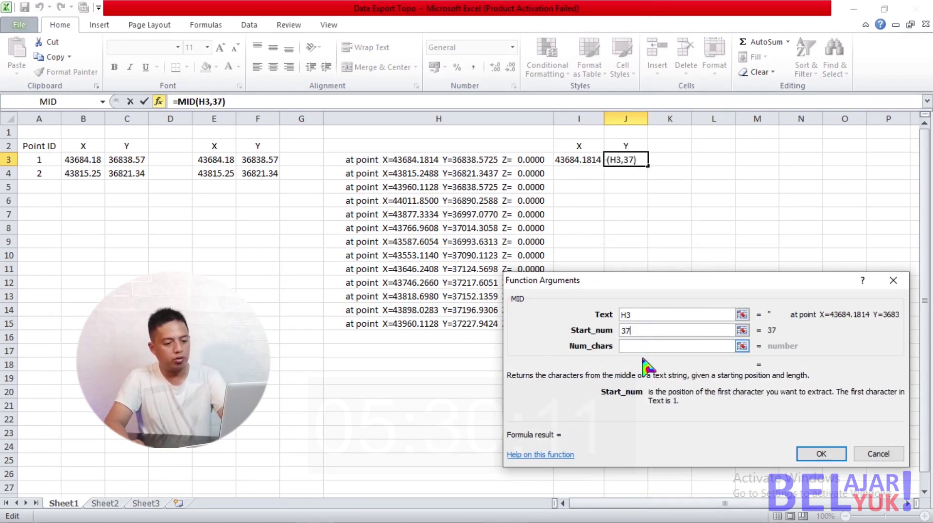
click(645, 347)
text(0)
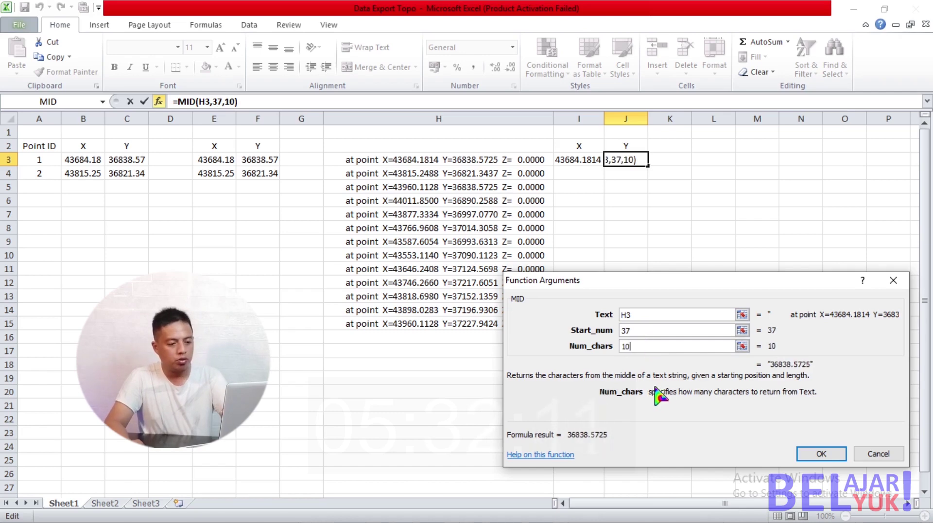
click(821, 454)
click(626, 269)
click(596, 158)
Fill the I3:J3 MID formulas down to row 15, autofit column J, and review H3:H15
mouse_move(596, 159)
mouse_down()
mouse_move(641, 164)
mouse_move(649, 326)
mouse_up()
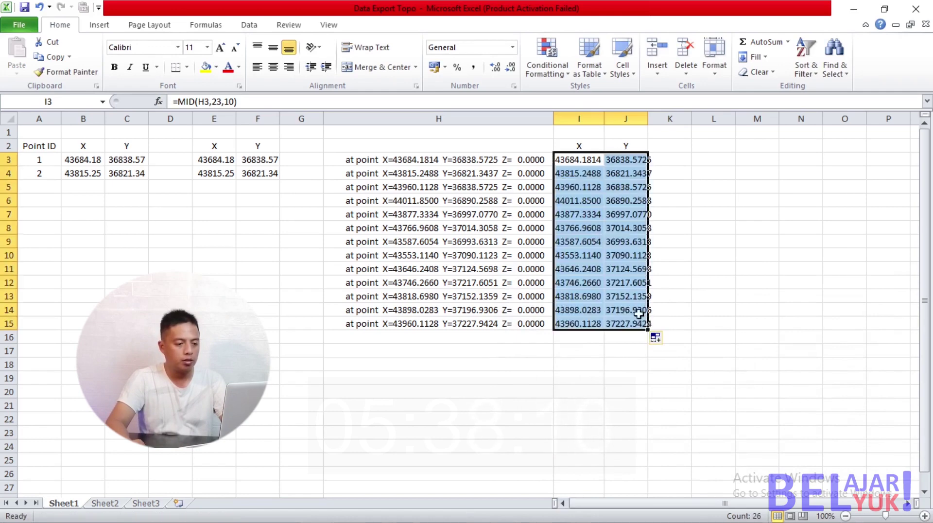
drag(577, 118, 629, 118)
double_click(648, 118)
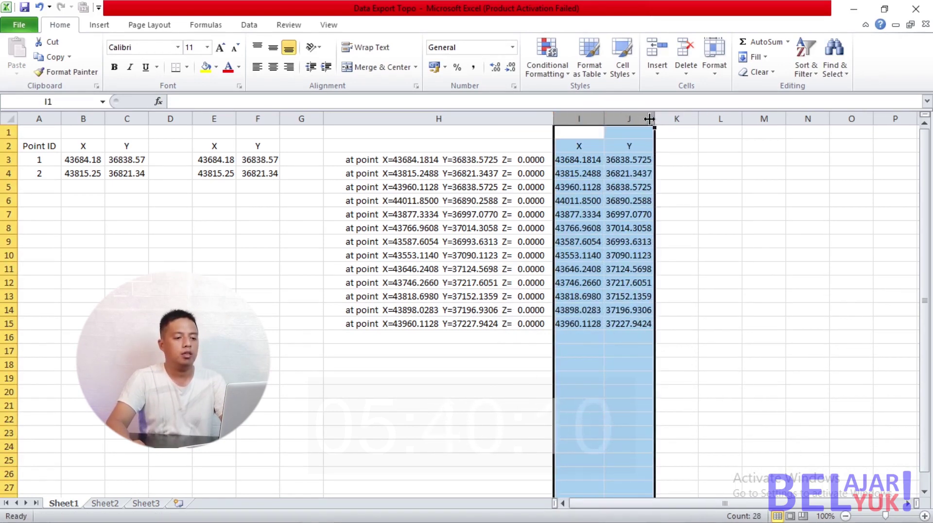
click(598, 195)
click(469, 171)
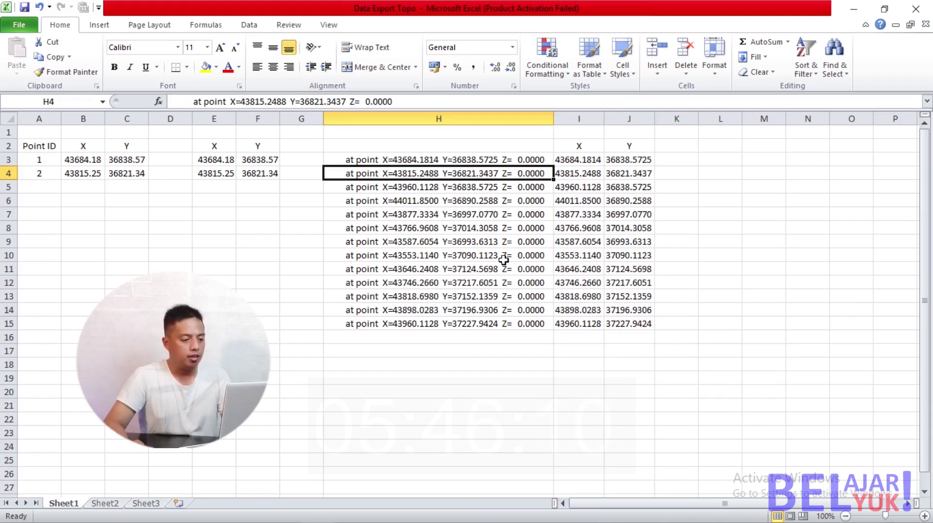
drag(413, 160, 413, 321)
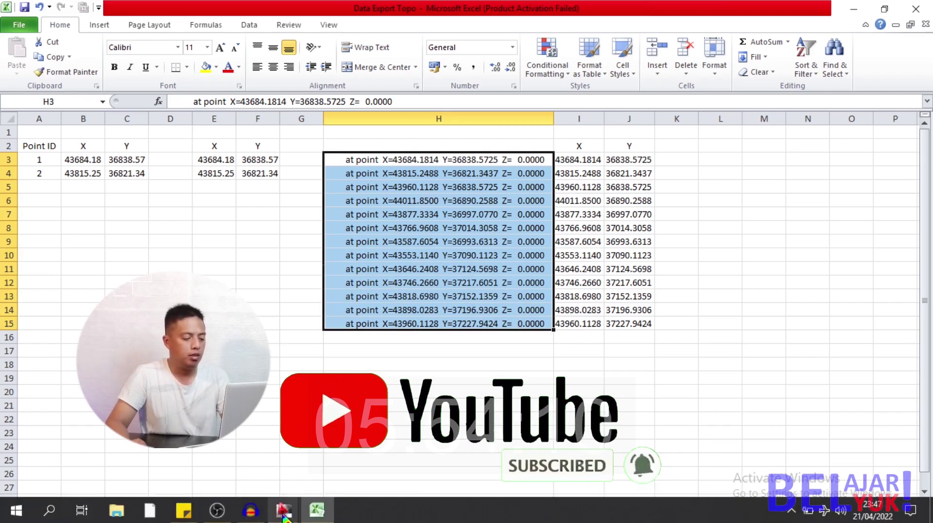
click(284, 516)
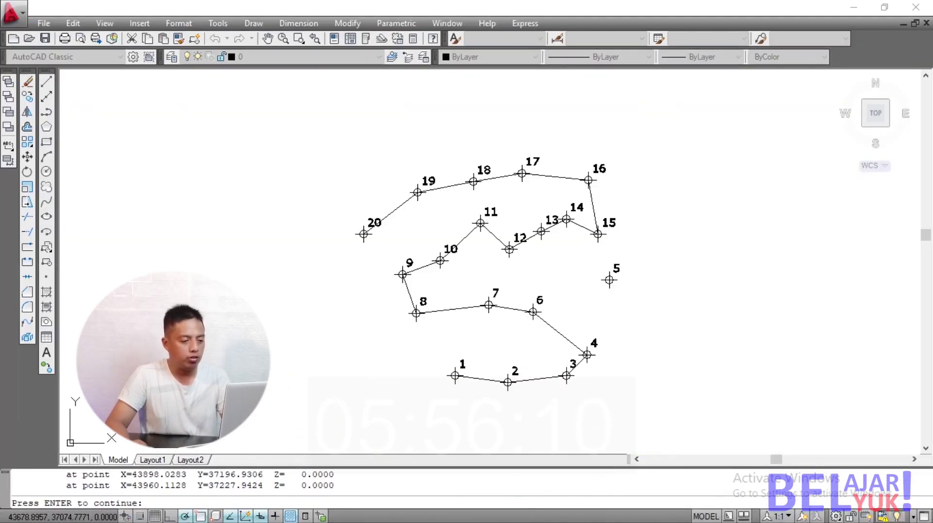
key(Return)
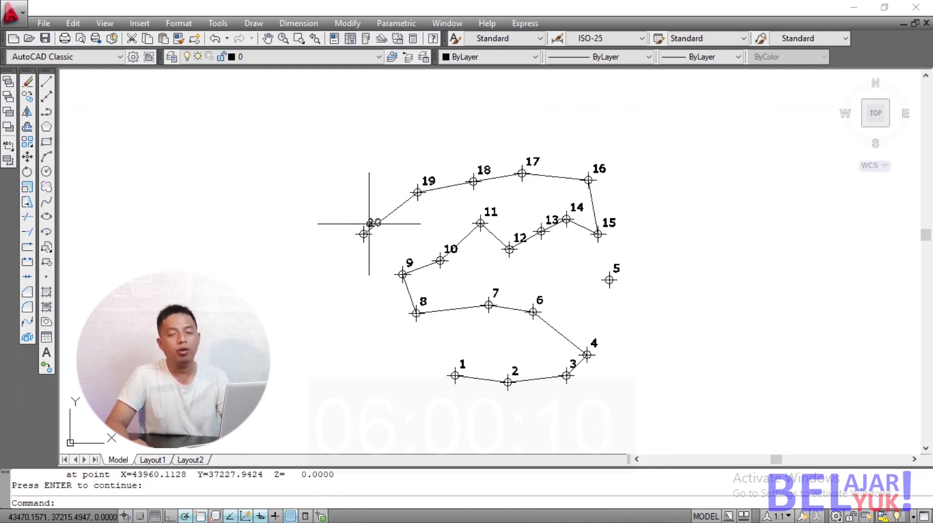
click(316, 518)
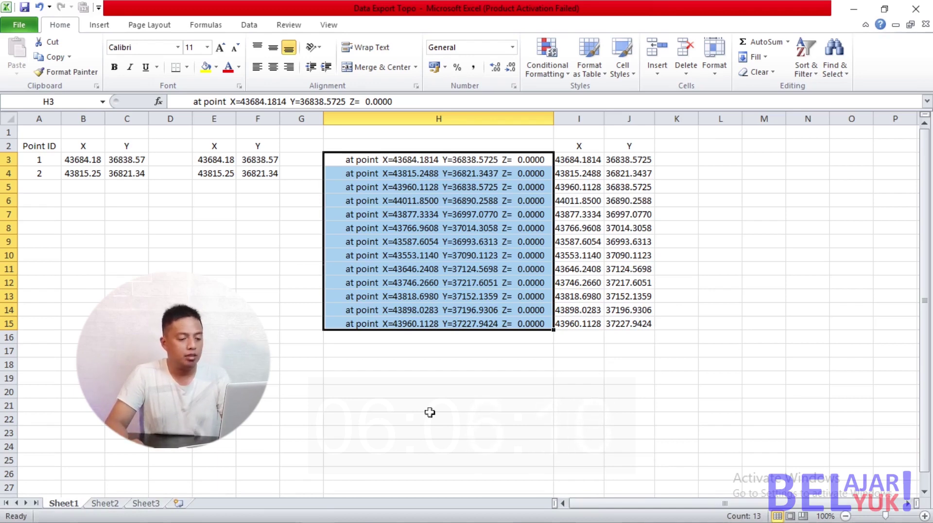
click(454, 323)
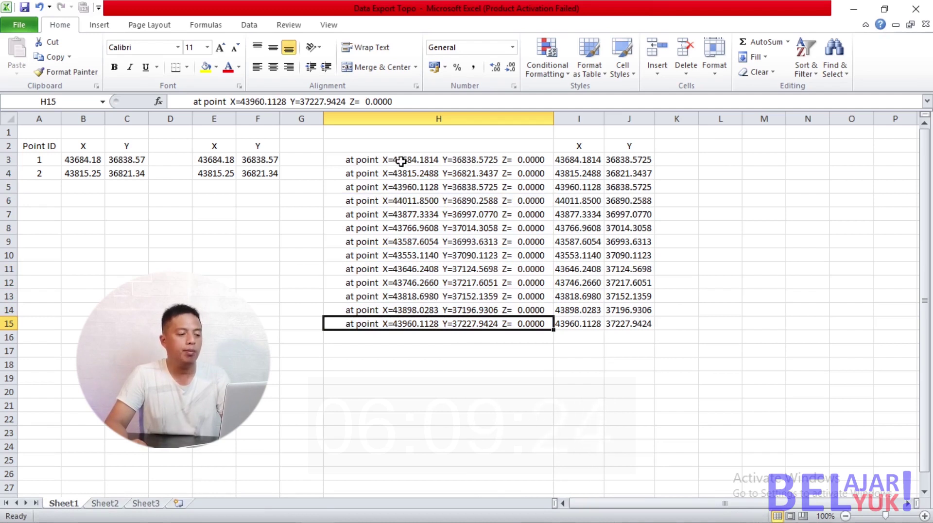
drag(401, 162, 394, 323)
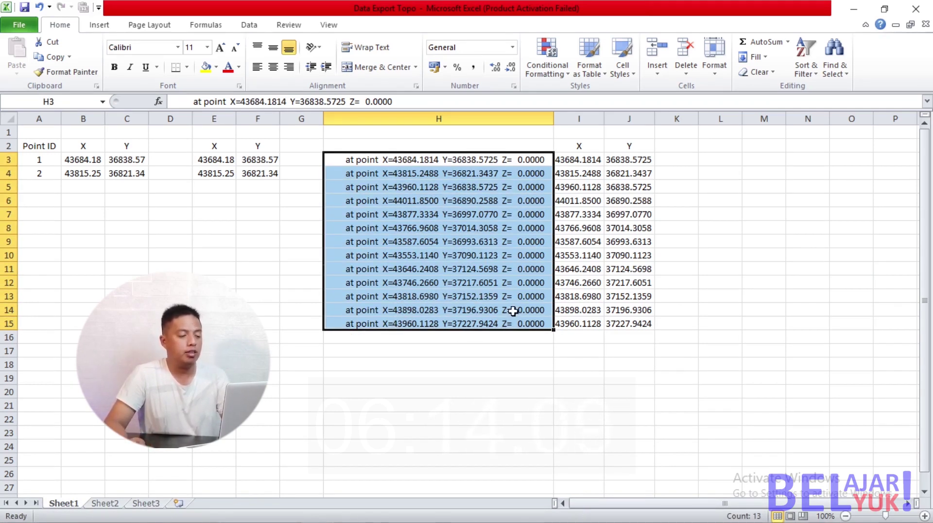
click(510, 403)
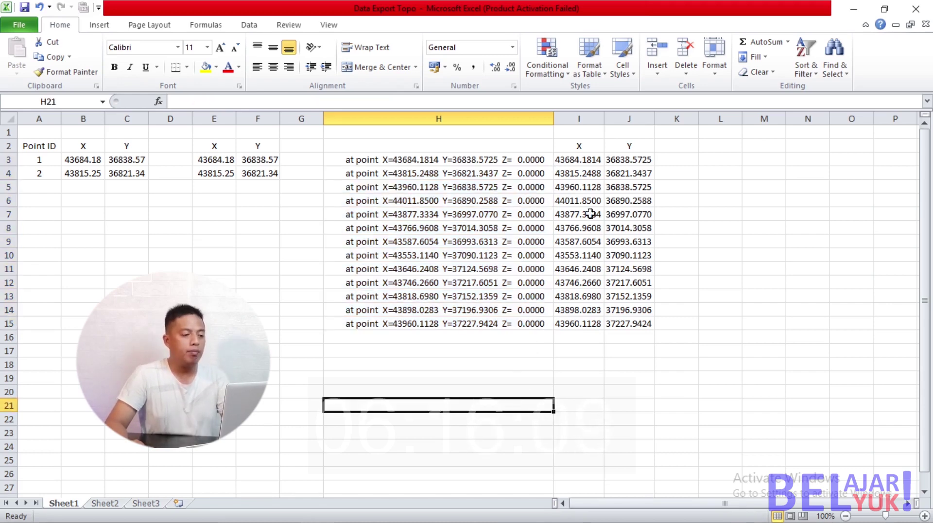
click(718, 147)
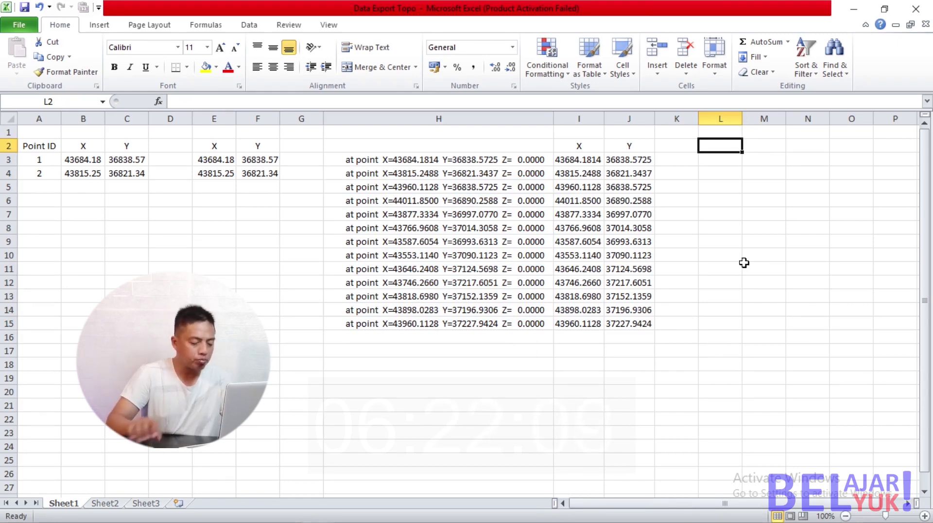
mouse_move(284, 509)
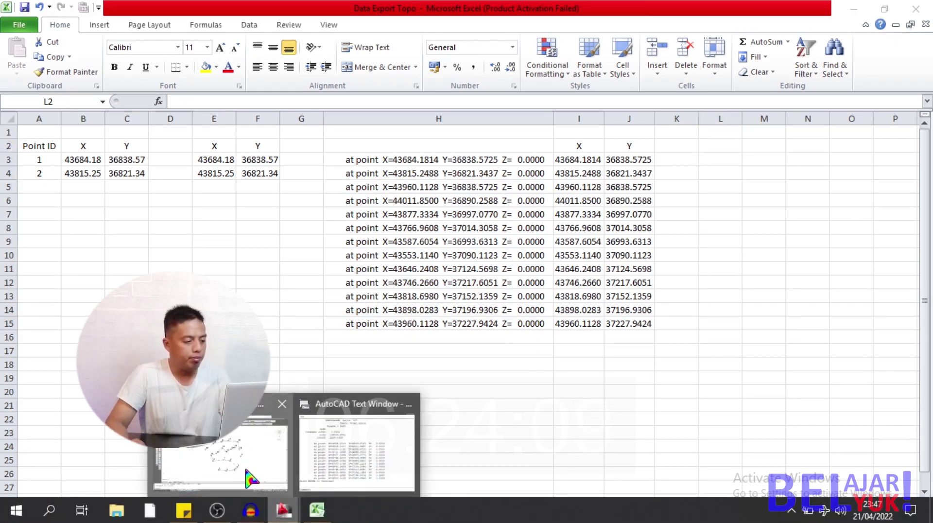
Back in AutoCAD, delete the polyline connecting the numbered survey points
click(247, 477)
click(408, 442)
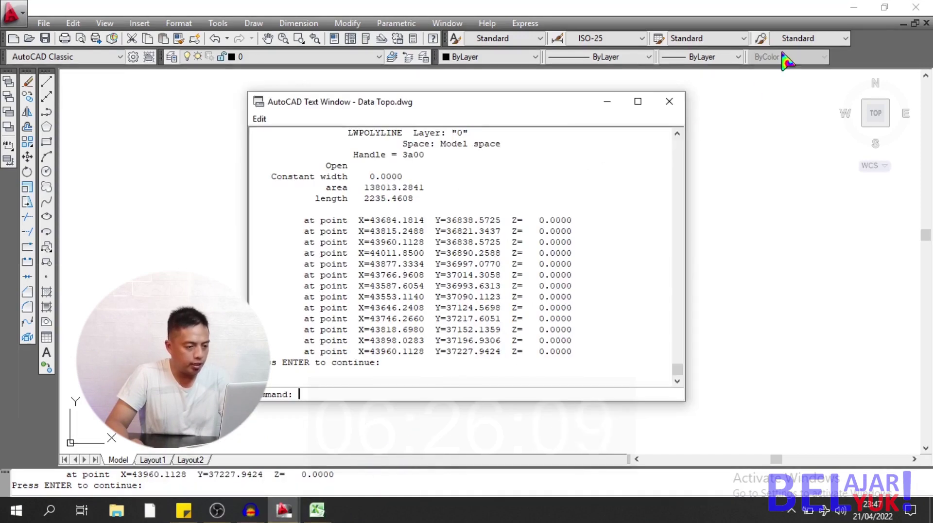
click(666, 100)
key(Escape)
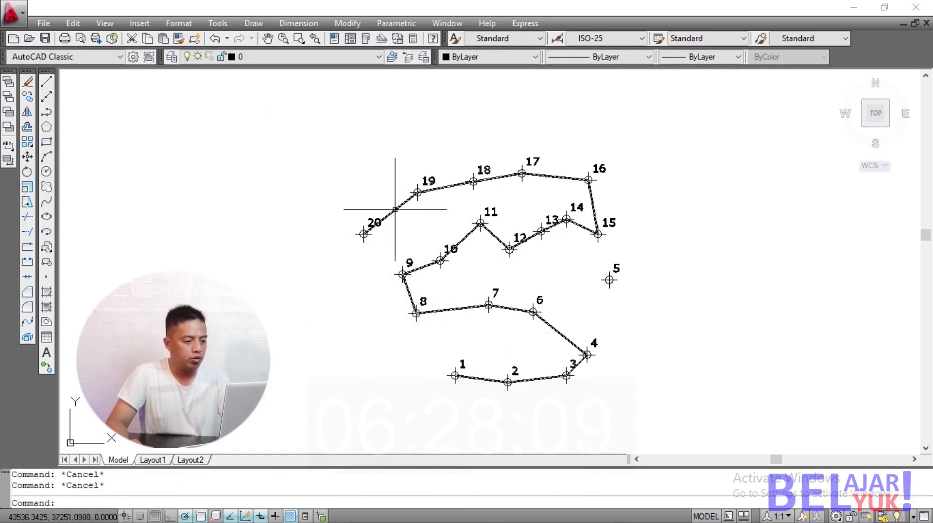
click(381, 219)
key(Delete)
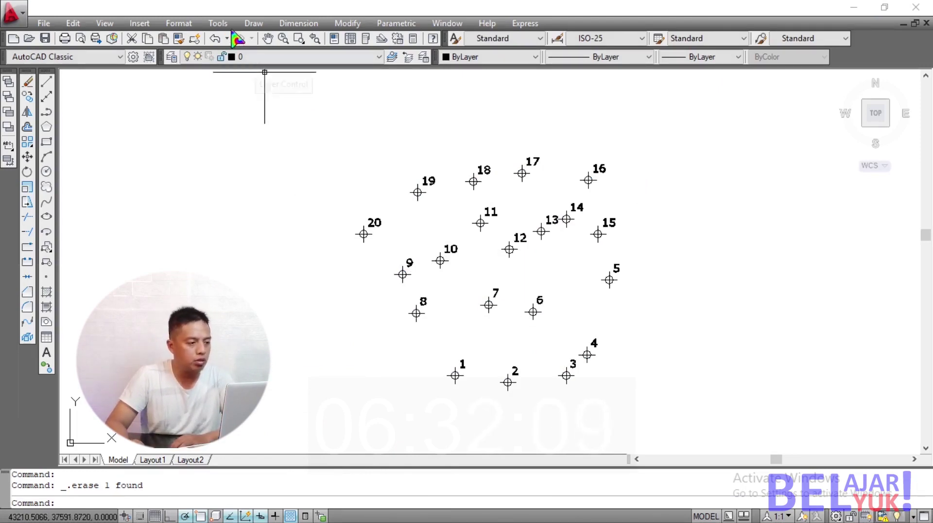
Start a new Data Extraction from Tools and save it as Data Topo on the Desktop
click(218, 23)
click(254, 219)
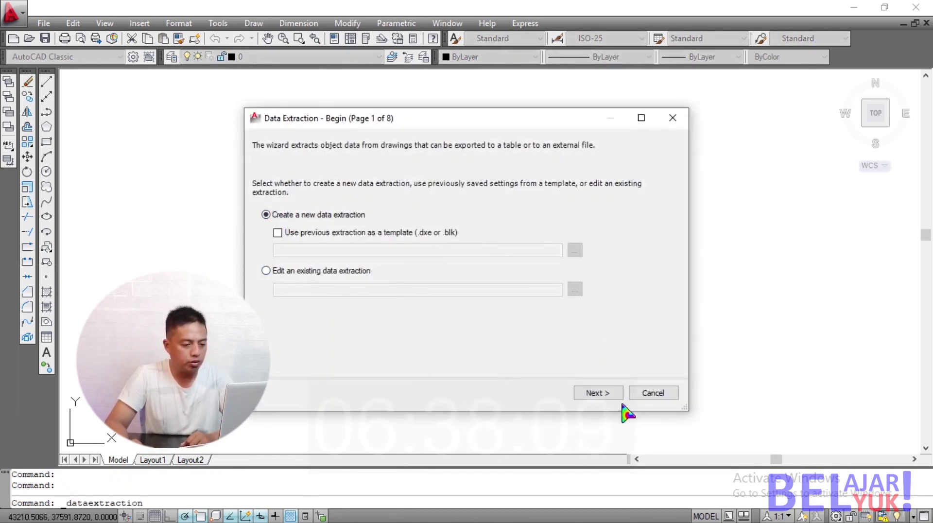
click(605, 394)
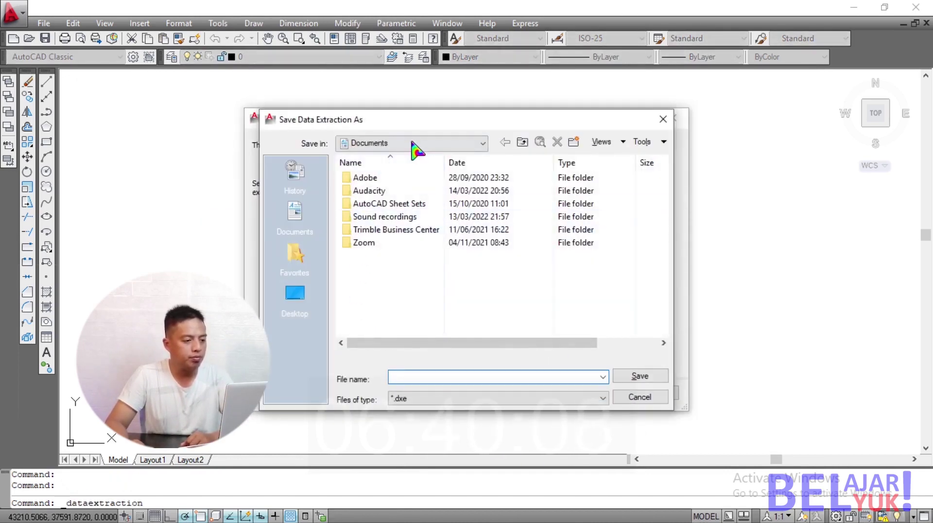
click(414, 136)
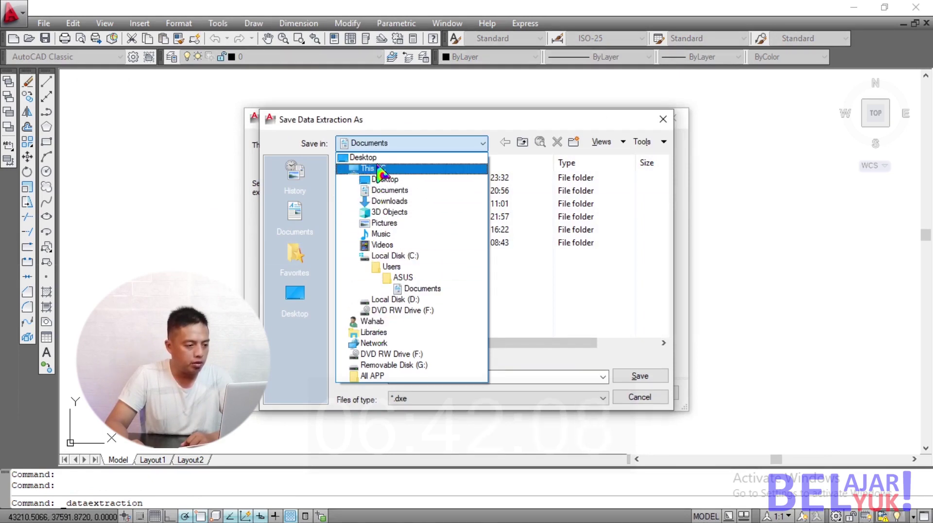
click(376, 158)
click(435, 378)
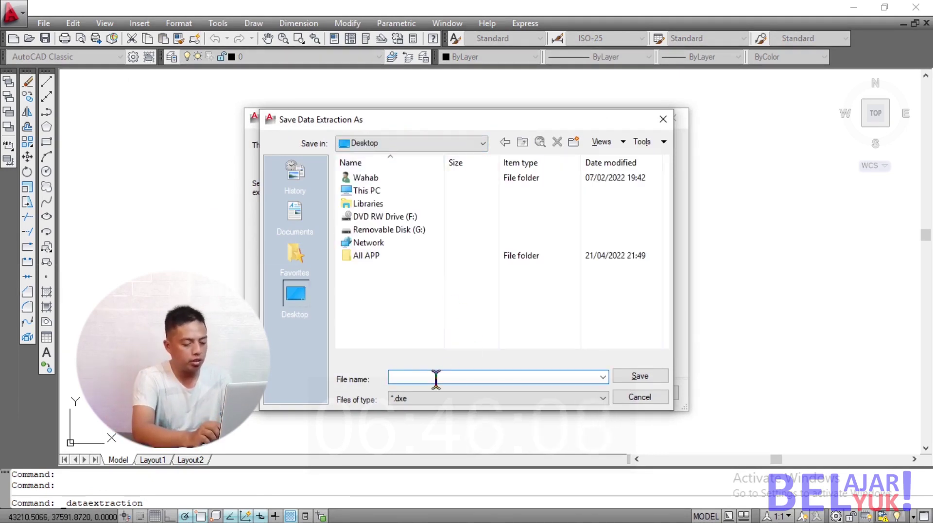
text(Data)
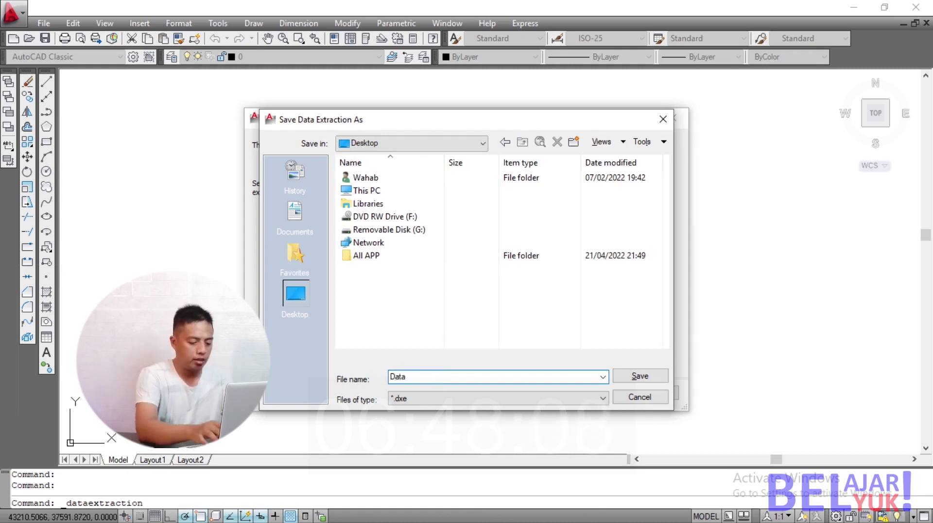
text( Topo)
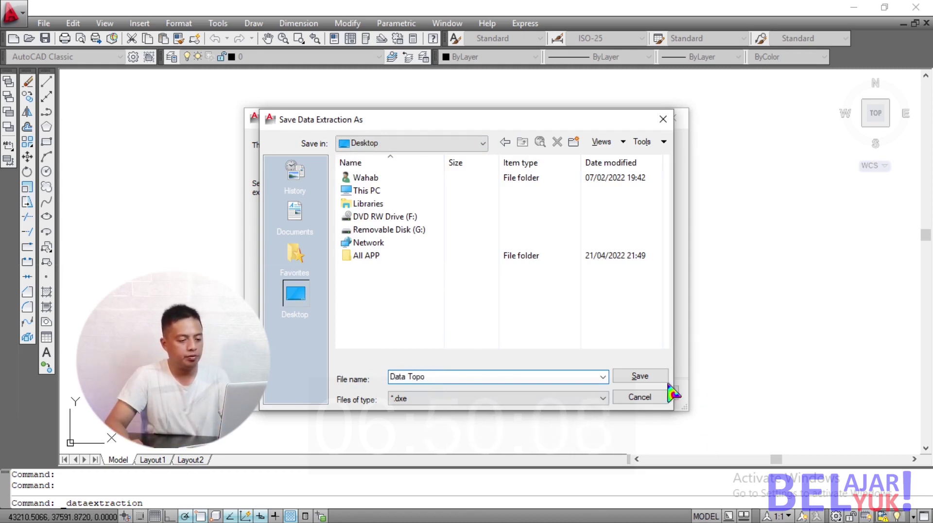
click(649, 378)
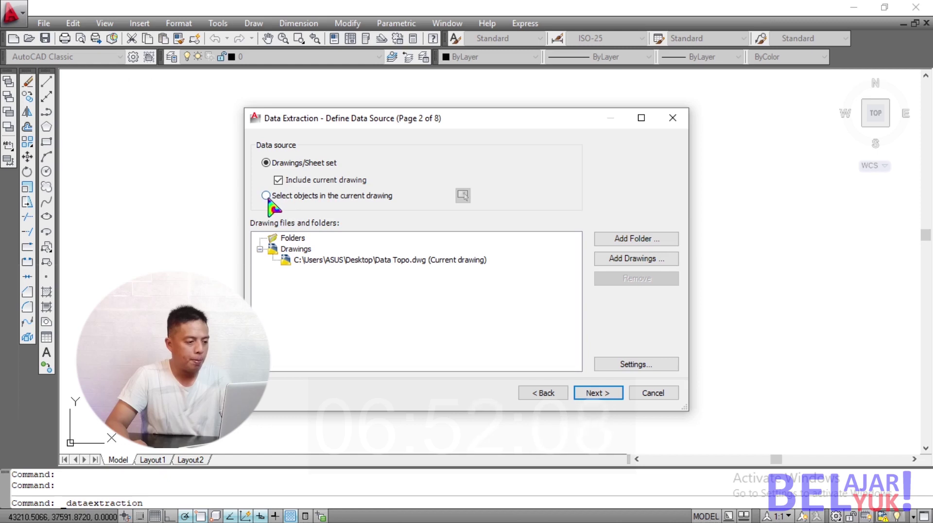
Choose 'Select objects in the current drawing' and pick survey points 1 through 20 as the source
click(265, 196)
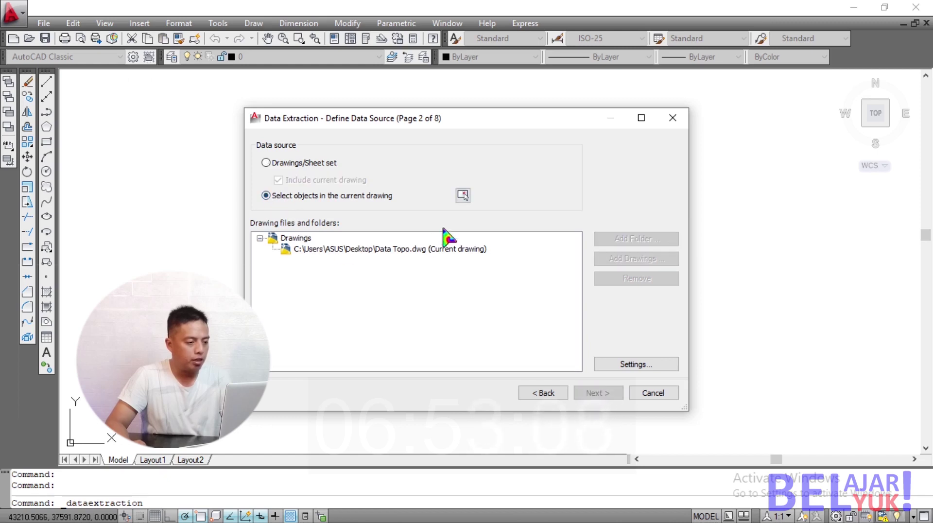
click(463, 195)
click(455, 374)
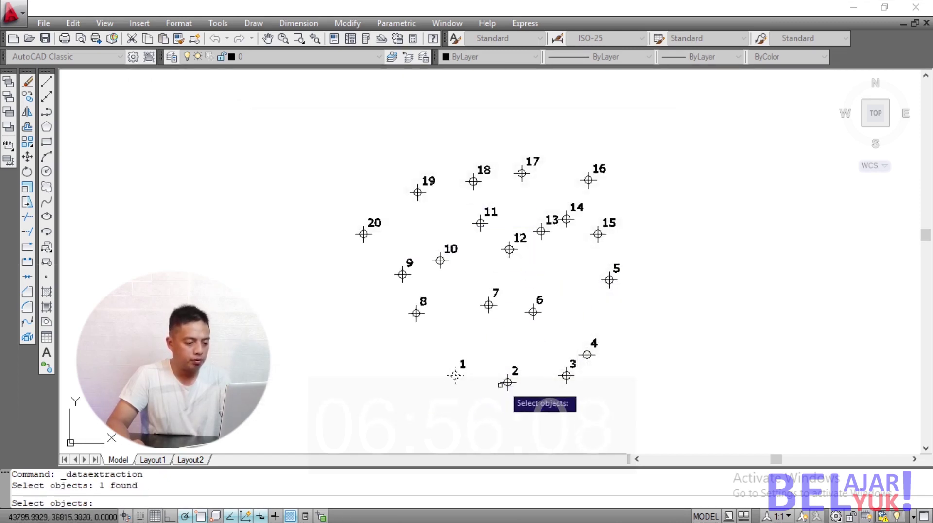
click(507, 382)
click(566, 375)
click(587, 354)
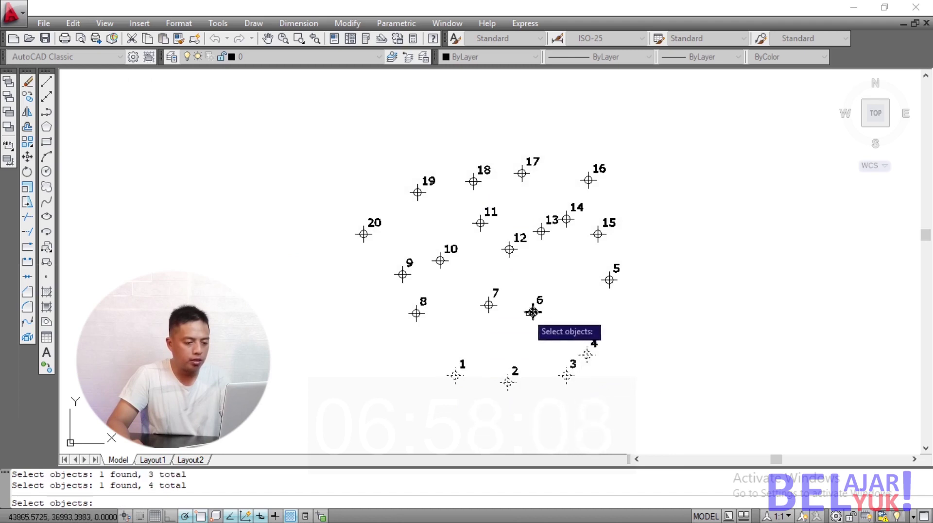
click(533, 312)
click(488, 304)
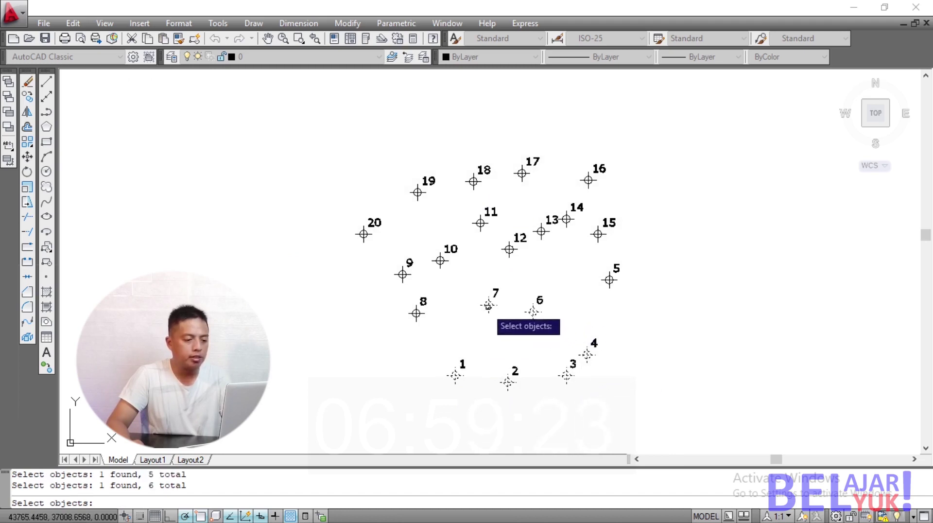
click(414, 314)
click(402, 273)
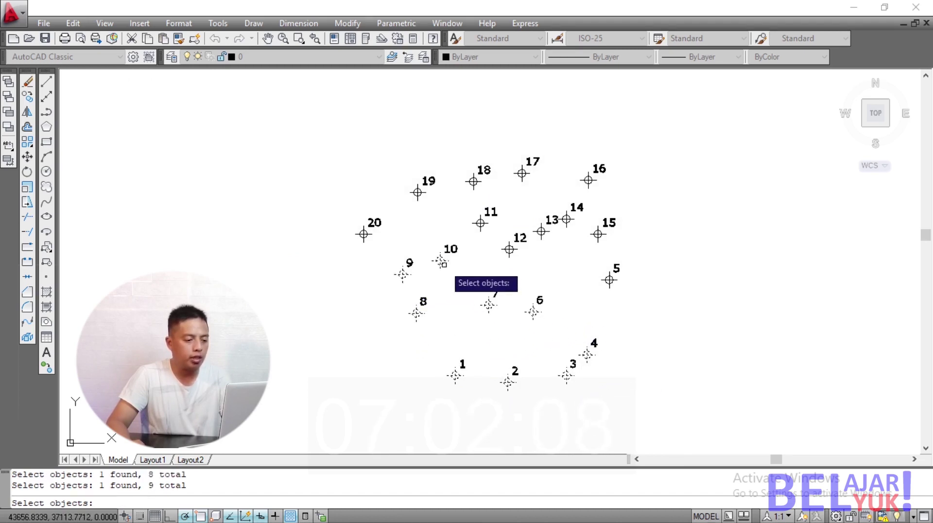
click(509, 249)
click(480, 223)
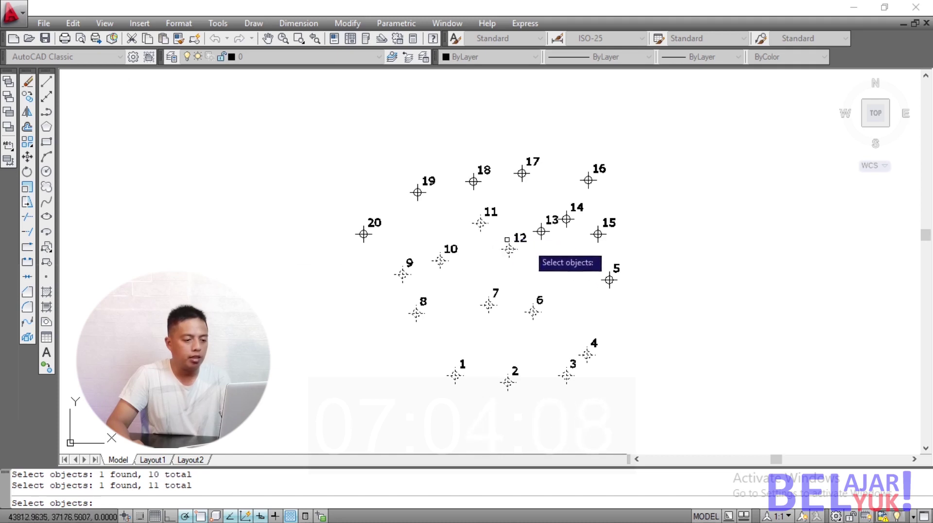
click(541, 231)
click(566, 220)
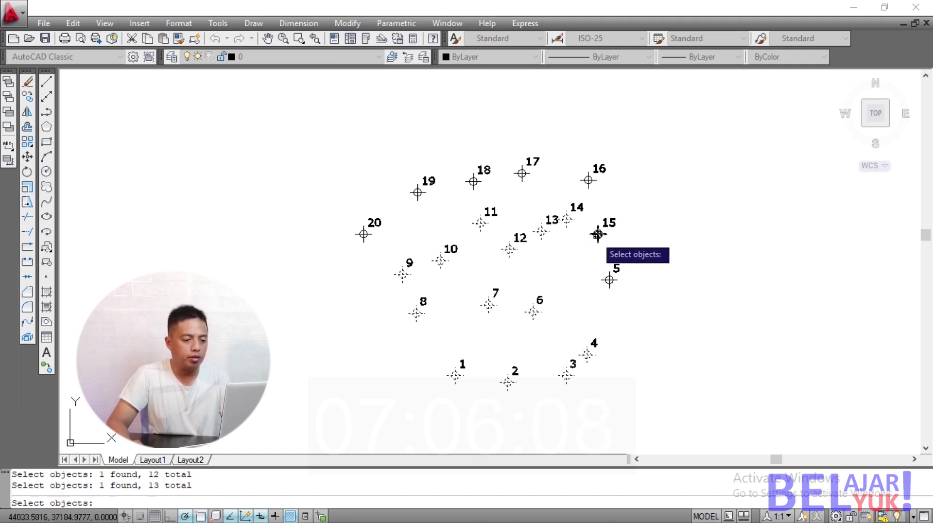
click(598, 234)
click(610, 280)
click(588, 182)
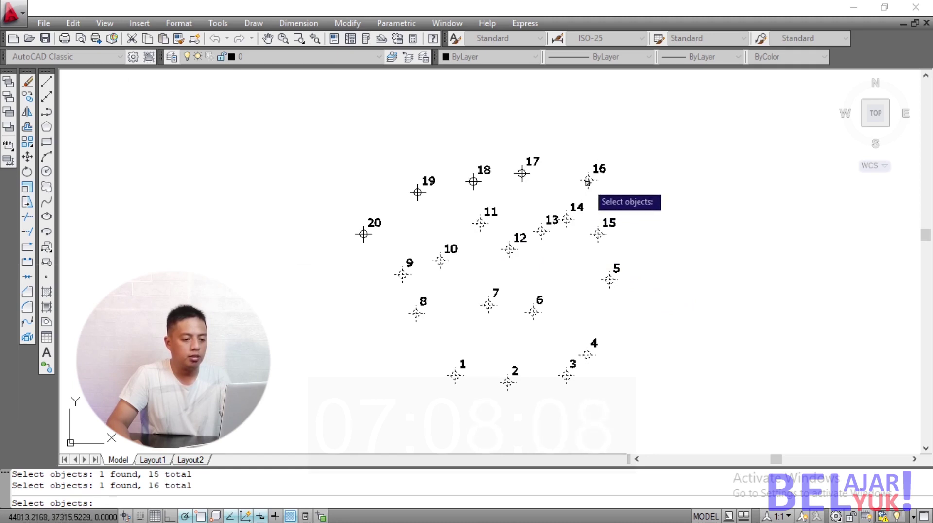
click(522, 173)
click(474, 181)
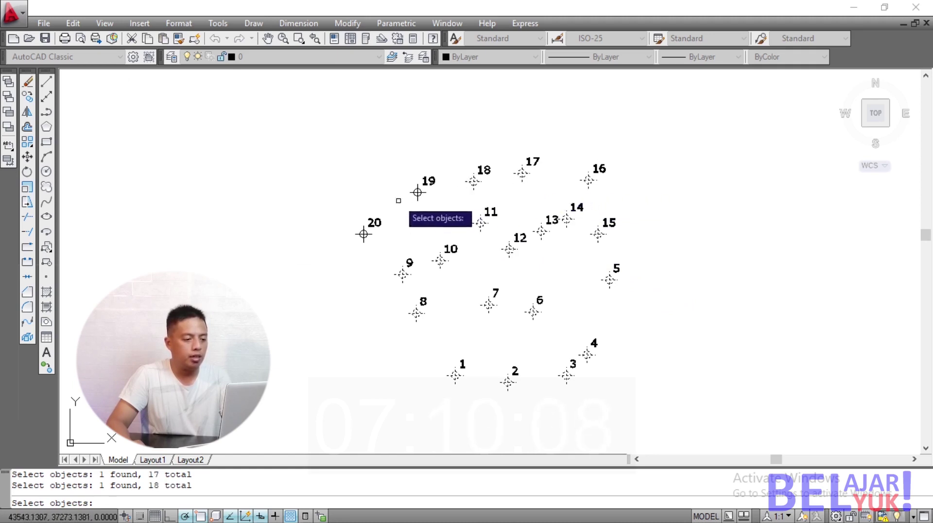
click(417, 192)
click(363, 234)
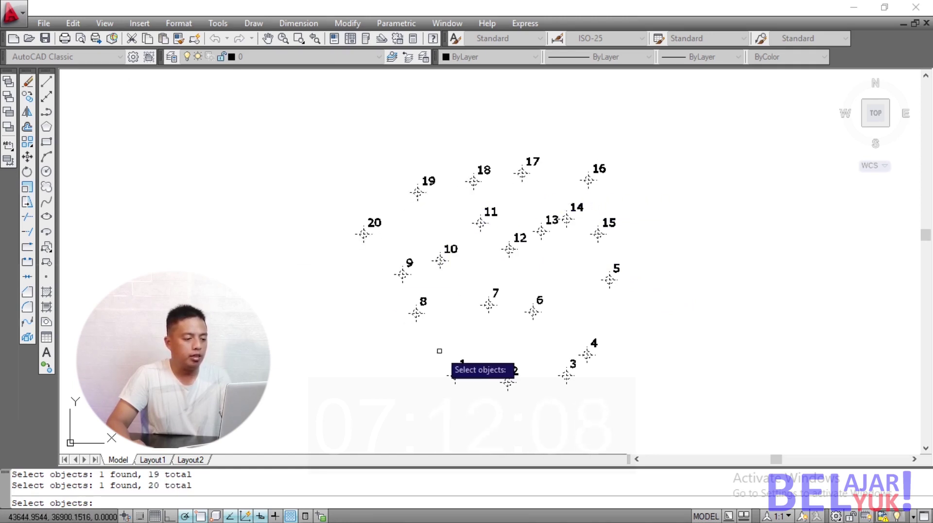
key(Return)
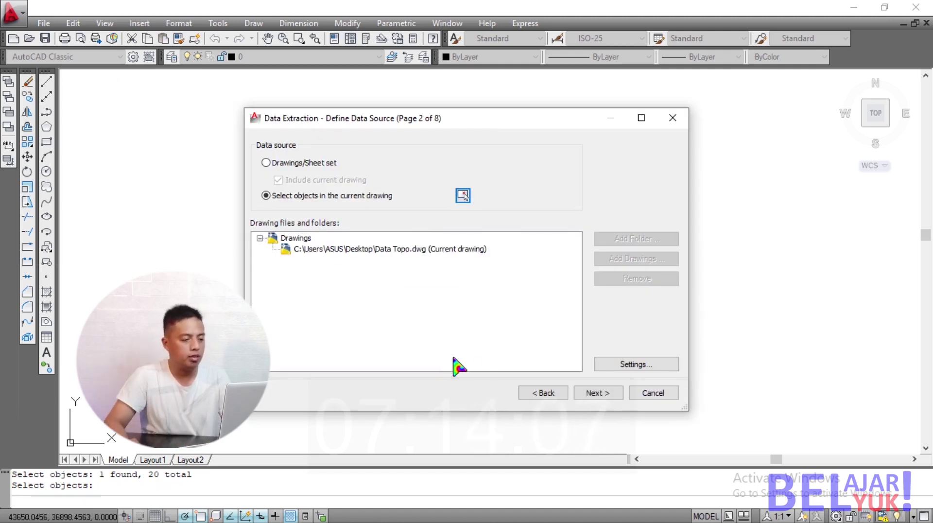
Keep the Point objects and filter out the 3D Visualization, Drawing and General property categories
click(598, 394)
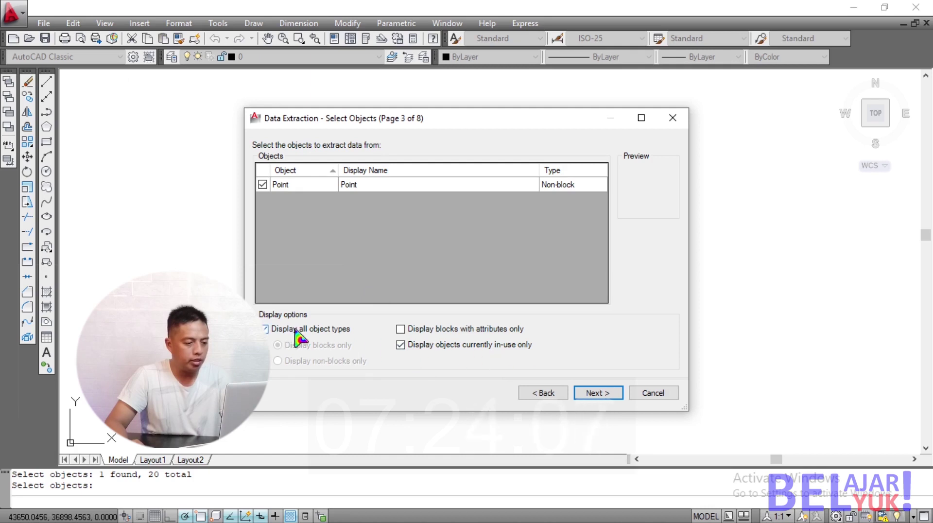
click(598, 393)
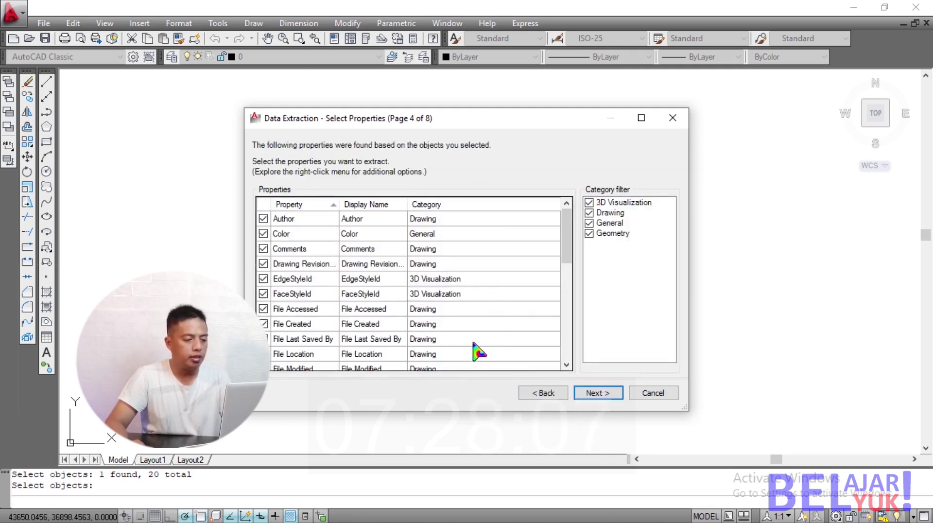
click(589, 202)
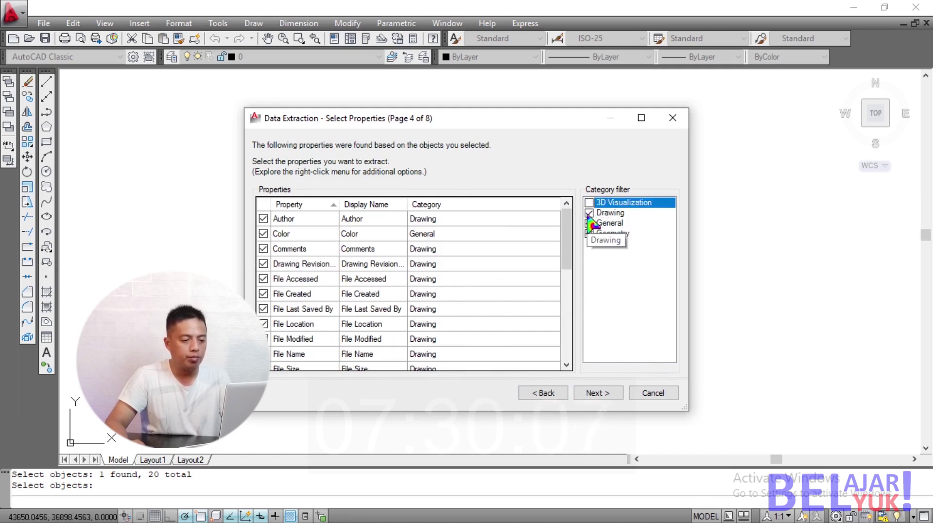
click(589, 213)
click(589, 202)
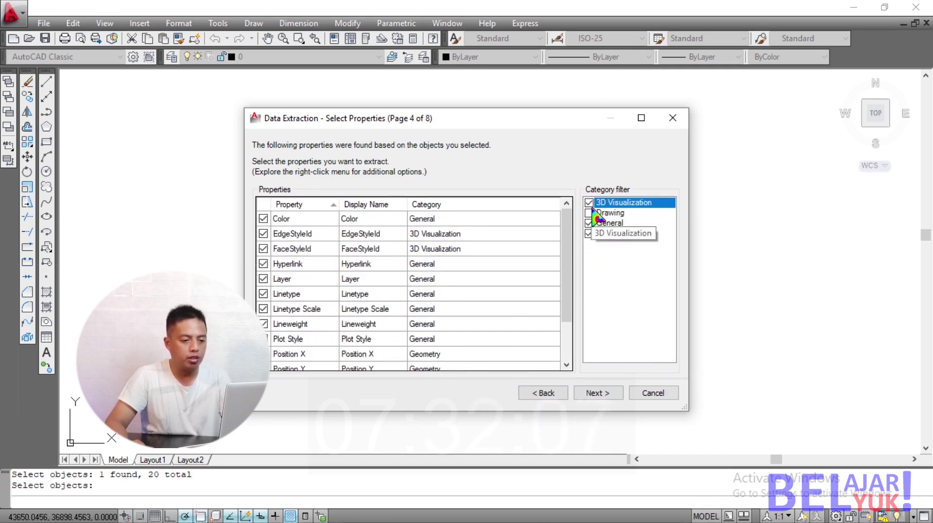
click(589, 203)
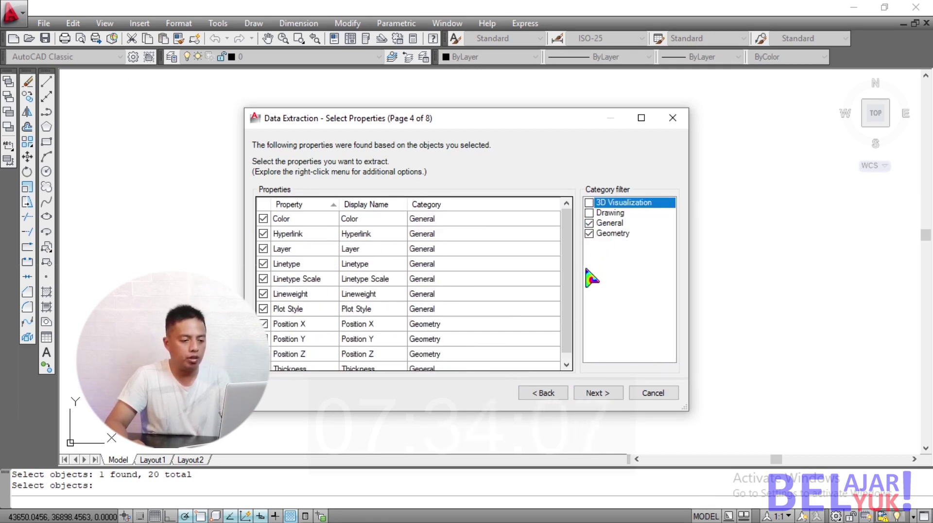
click(589, 223)
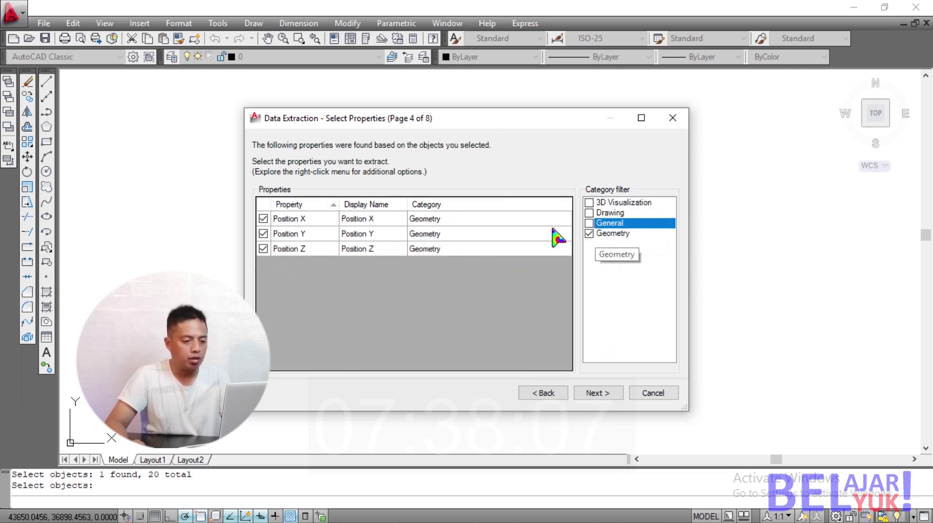
Exclude Position Z so only Position X and Y reach the Refine Data table
click(292, 219)
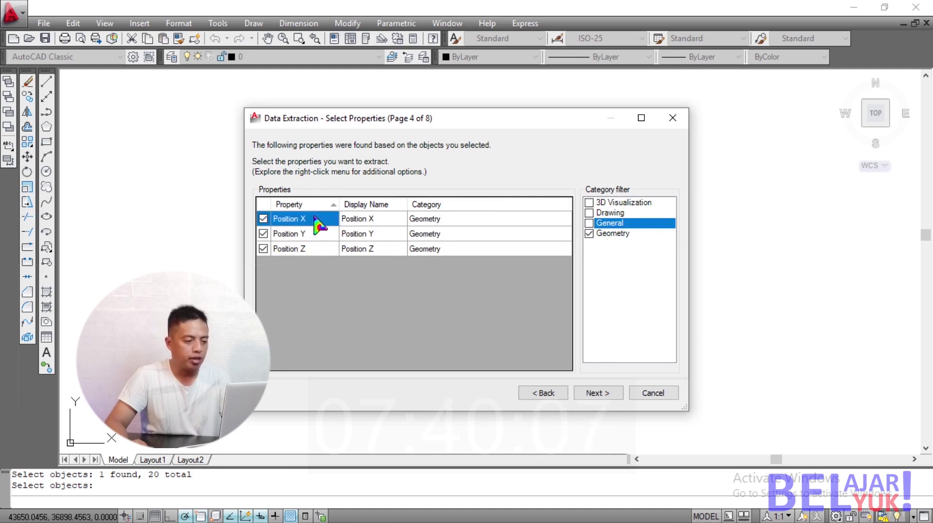
click(264, 249)
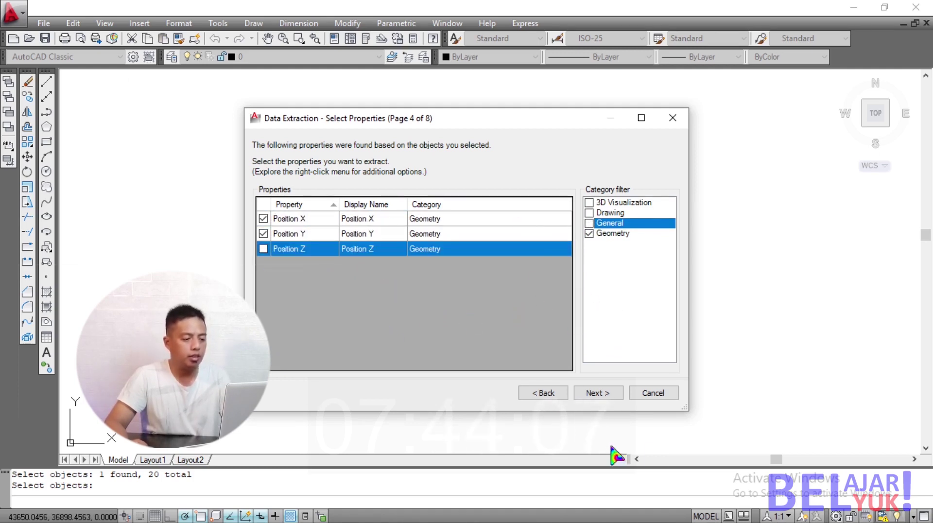
click(598, 393)
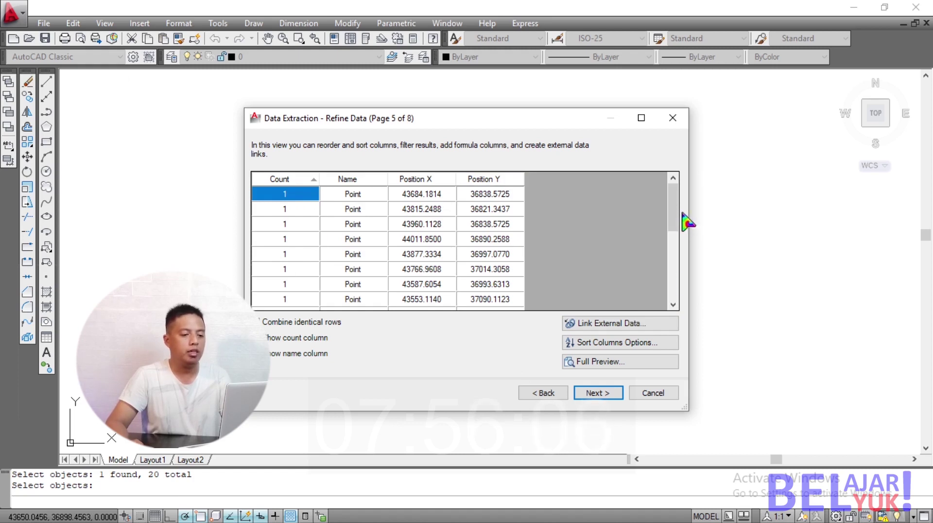
mouse_move(673, 221)
mouse_down()
mouse_move(669, 291)
mouse_move(690, 219)
mouse_up()
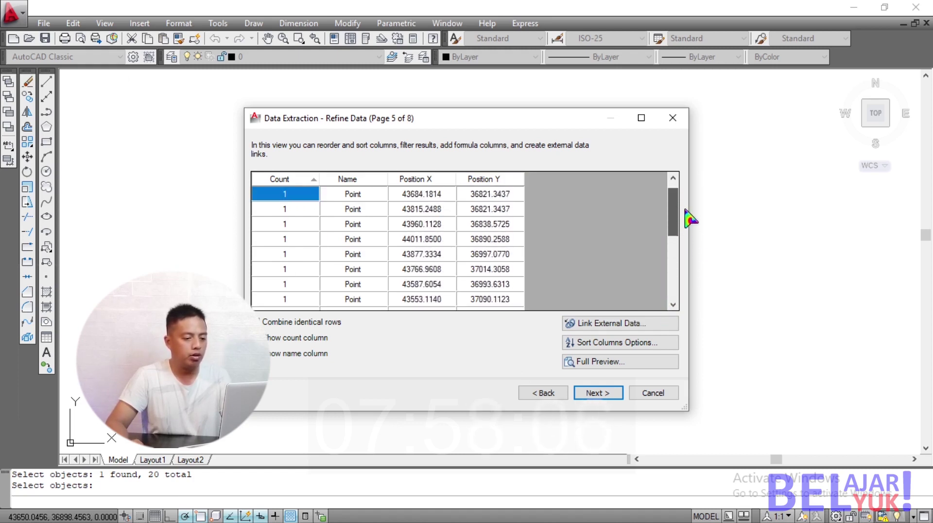
Also output the extracted data to an external file, Data Topo.xls, on the Desktop
click(598, 393)
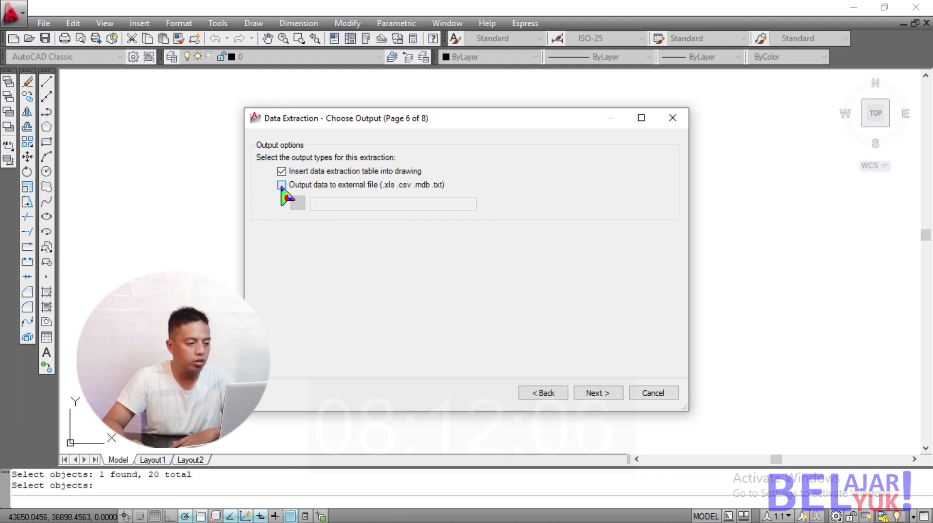
click(282, 185)
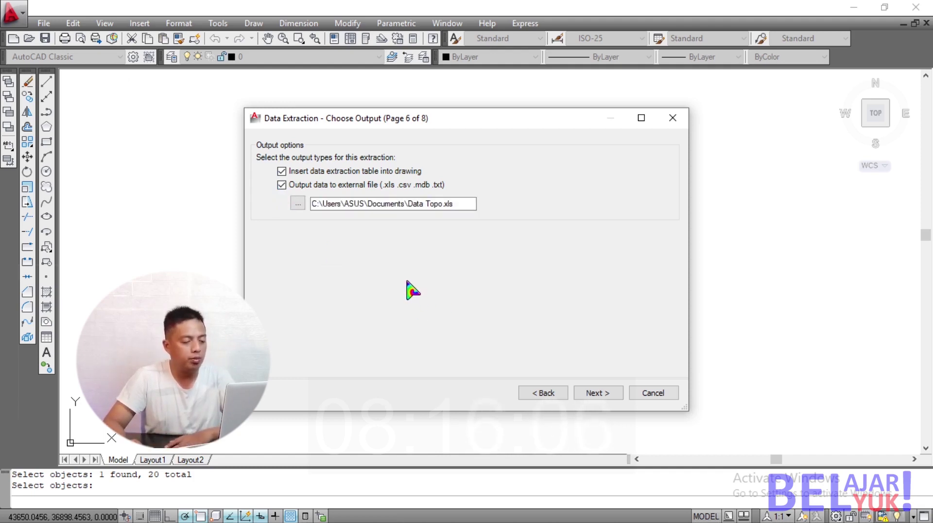
click(298, 203)
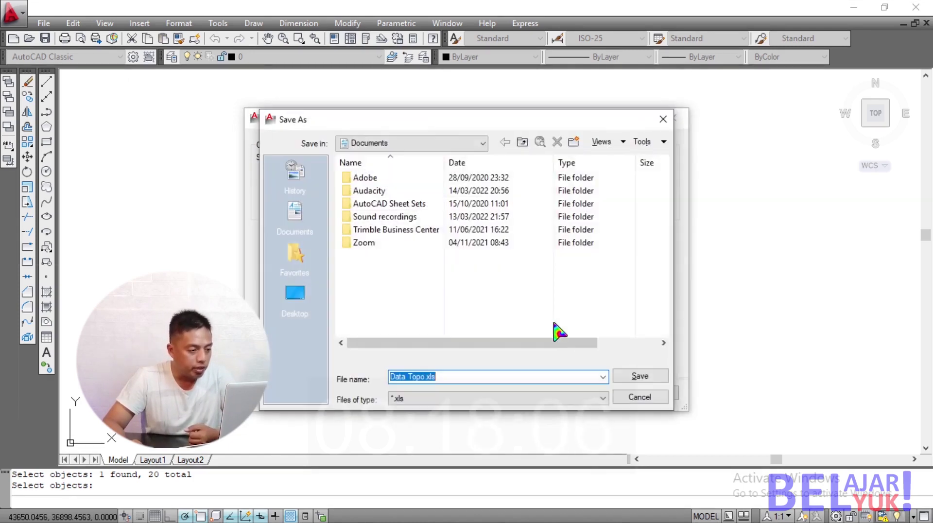
click(455, 142)
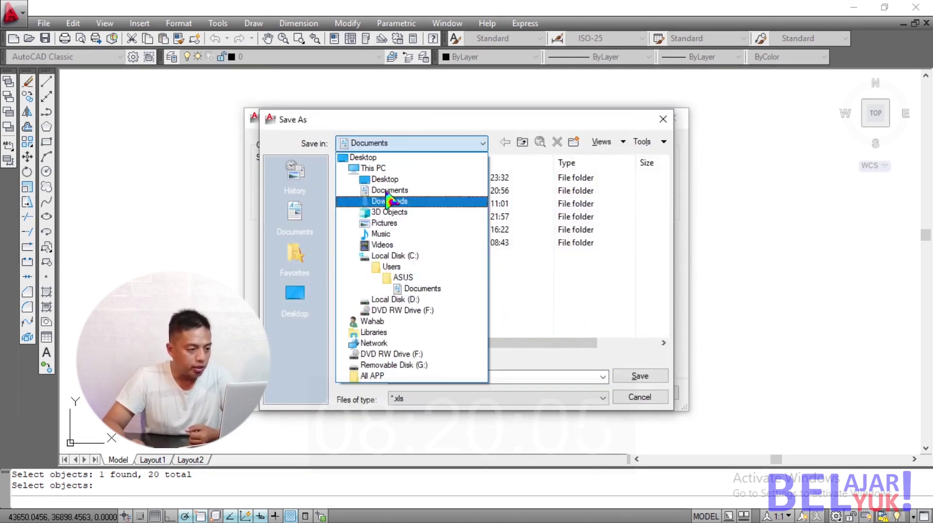
click(377, 157)
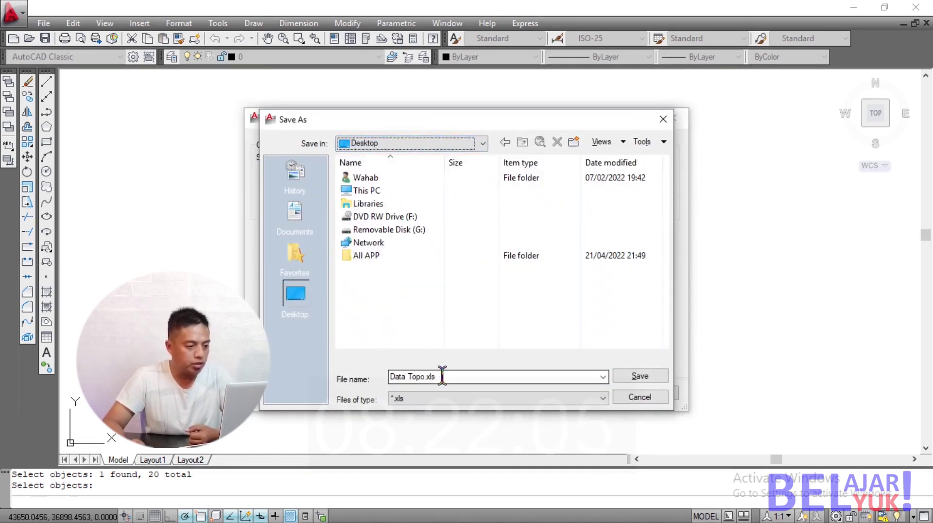
double_click(446, 376)
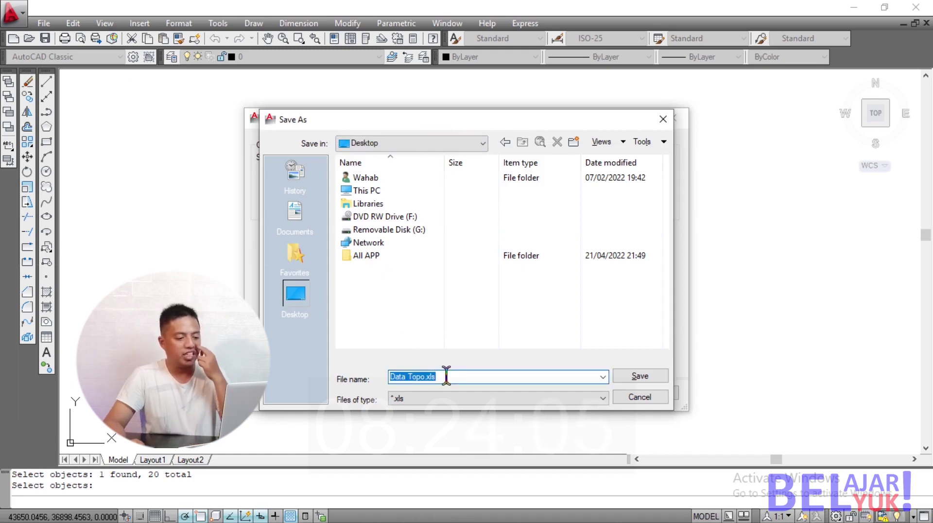
click(446, 376)
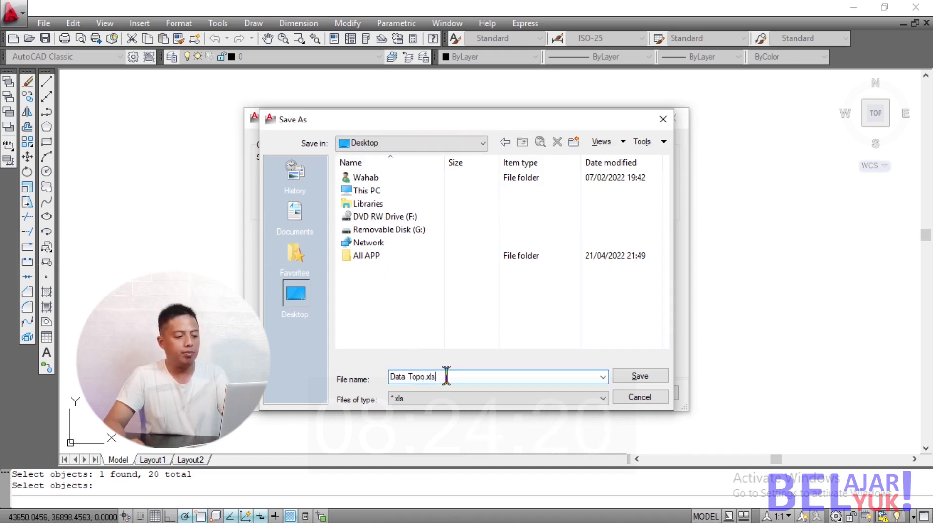
click(639, 377)
Finish the data extraction wizard and place the coordinate table left of the survey points
click(590, 395)
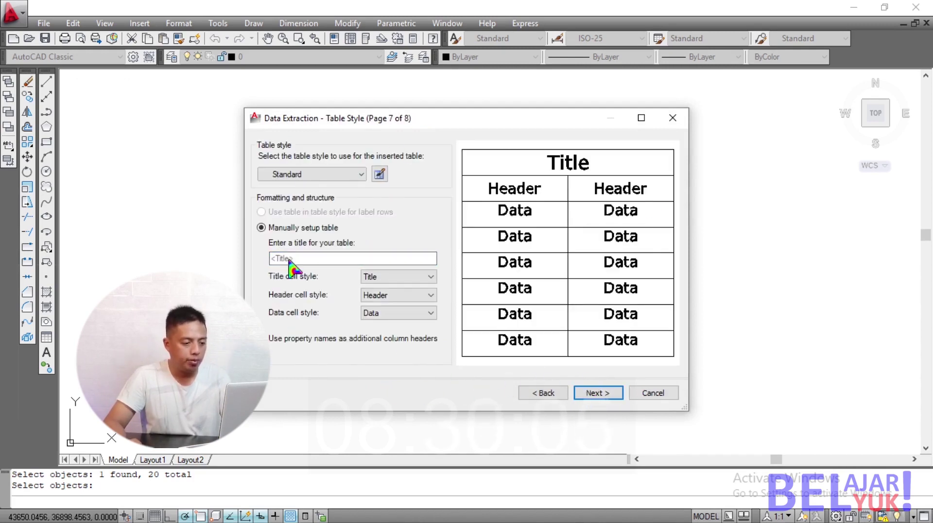
click(610, 395)
click(602, 394)
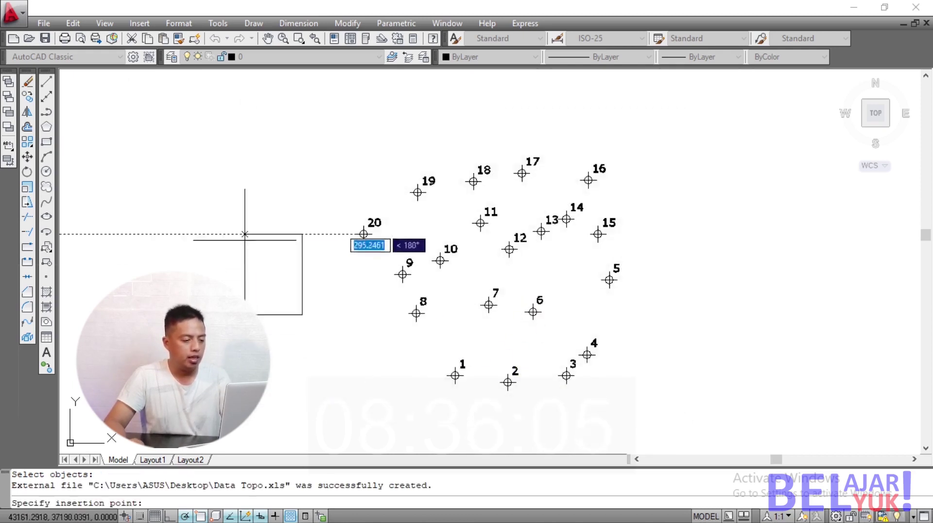
click(237, 184)
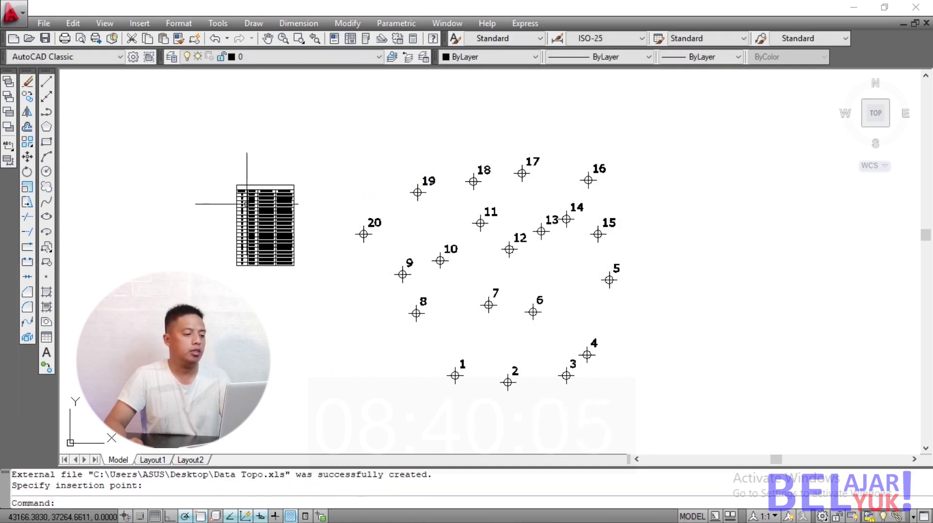
scroll(246, 203, up, 3)
scroll(247, 203, up, 3)
scroll(314, 112, down, 2)
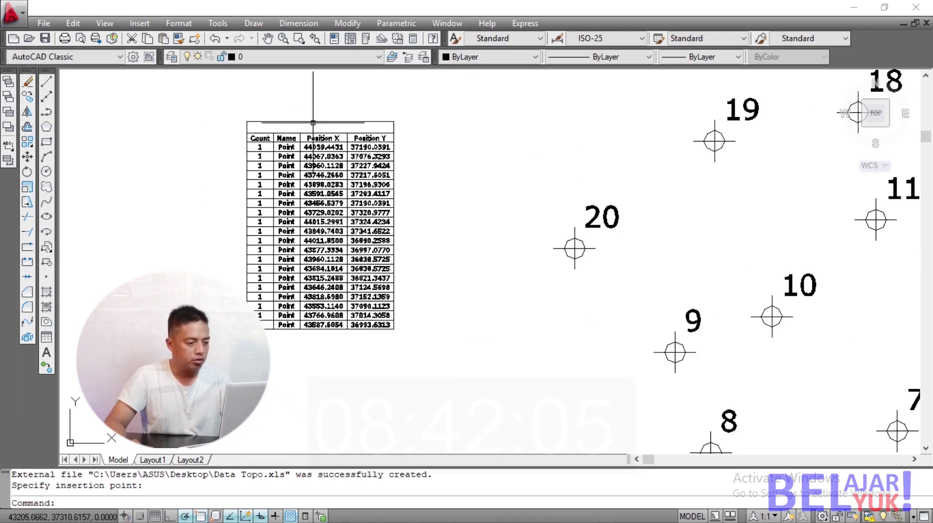
scroll(275, 162, up, 3)
scroll(369, 110, down, 2)
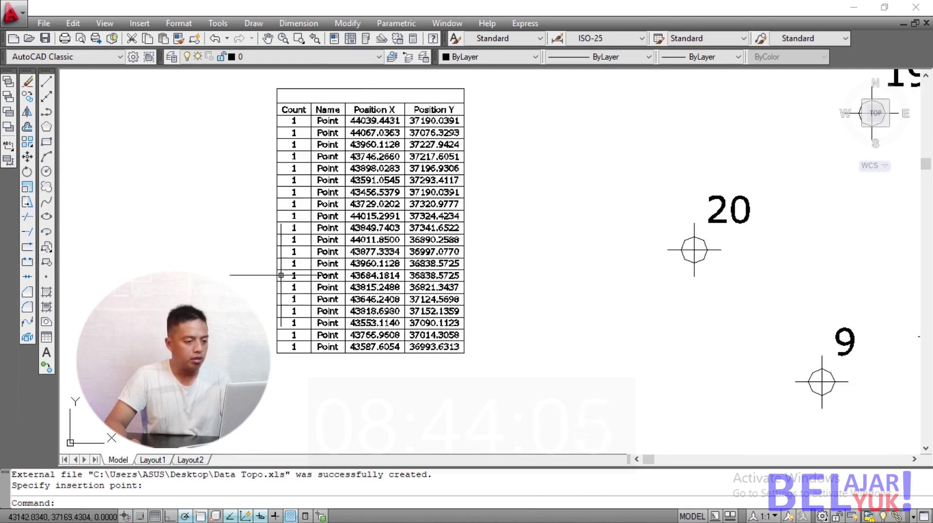
scroll(274, 282, down, 4)
scroll(325, 243, up, 2)
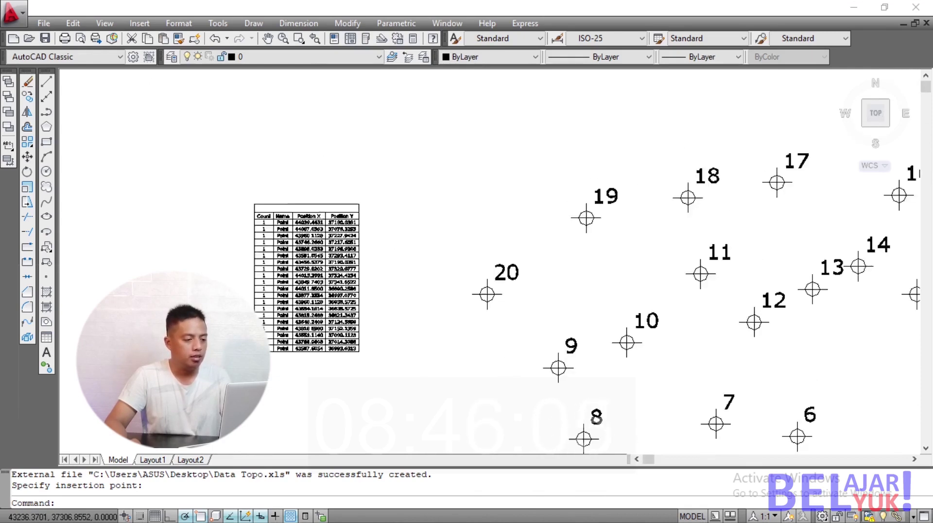
scroll(302, 225, up, 3)
scroll(405, 139, down, 3)
scroll(433, 125, down, 1)
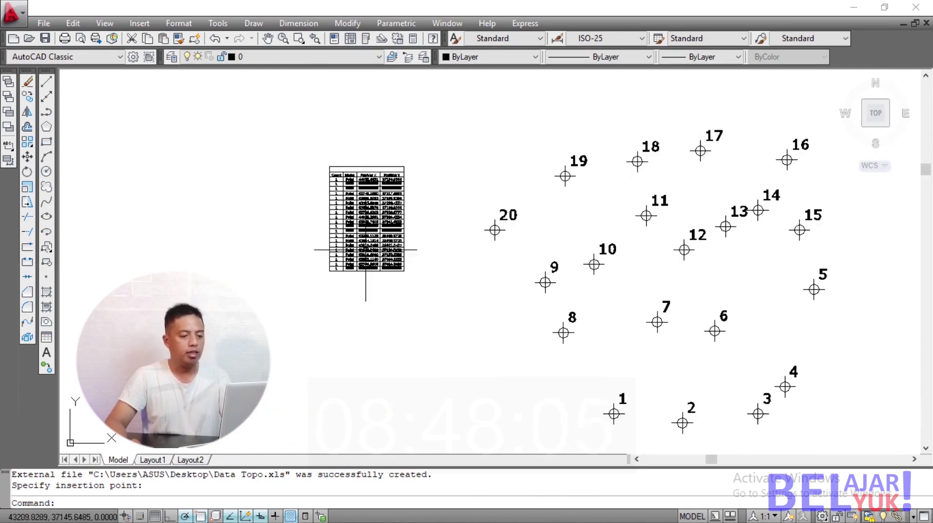
Select the extracted table and scale it up using its corner grip
click(426, 275)
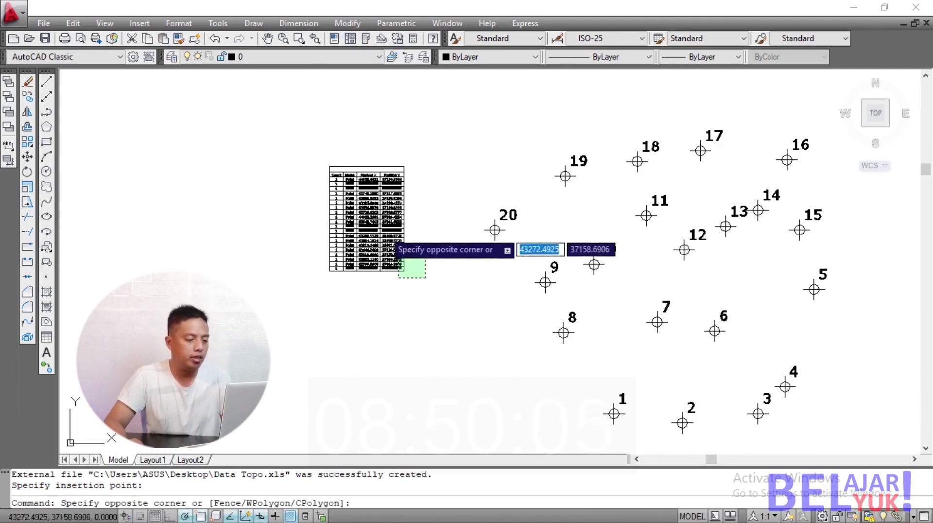
click(382, 251)
click(404, 271)
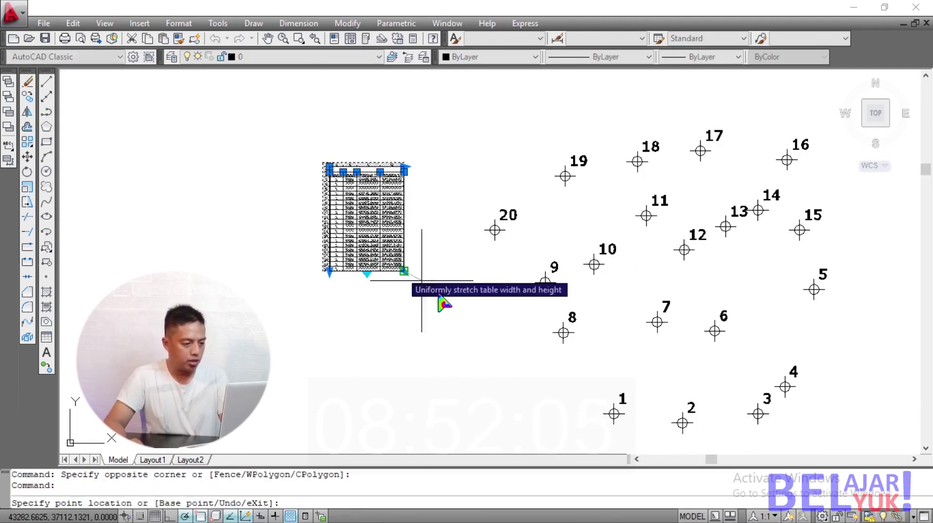
click(456, 325)
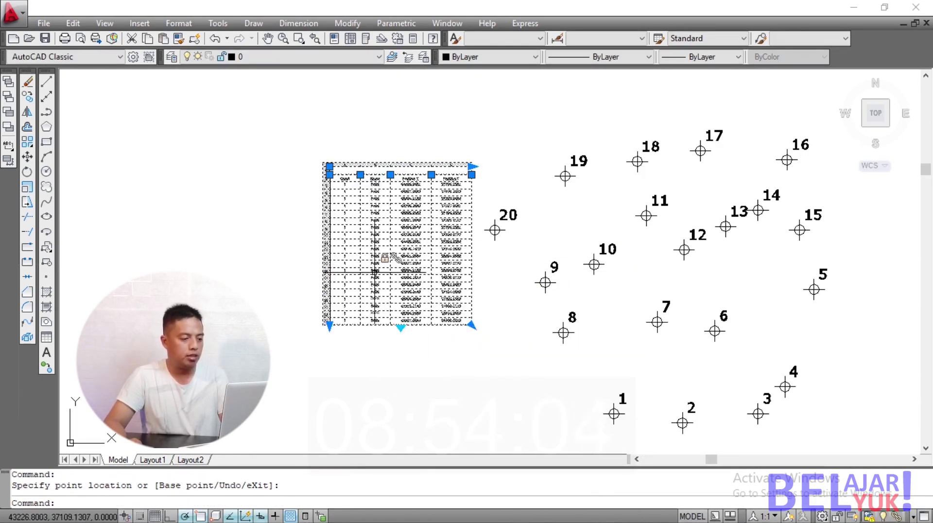
key(Escape)
click(478, 333)
click(297, 170)
click(345, 221)
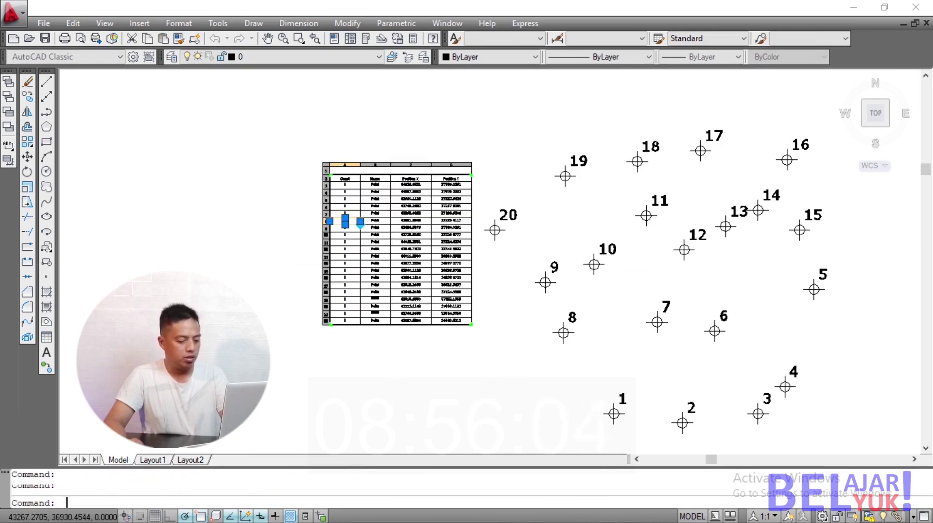
double_click(345, 221)
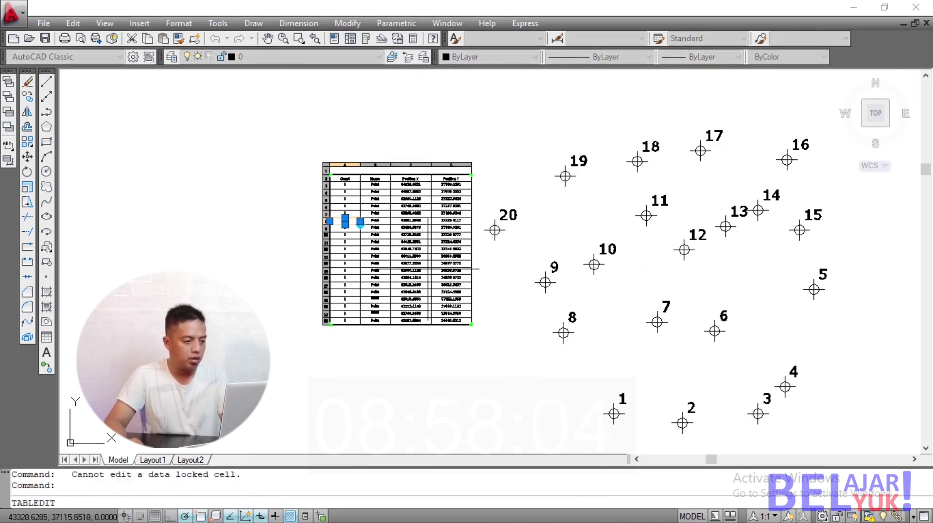
key(Escape)
Move the table up and left with MOVE, then enlarge it further from its corner grip
click(483, 353)
click(411, 307)
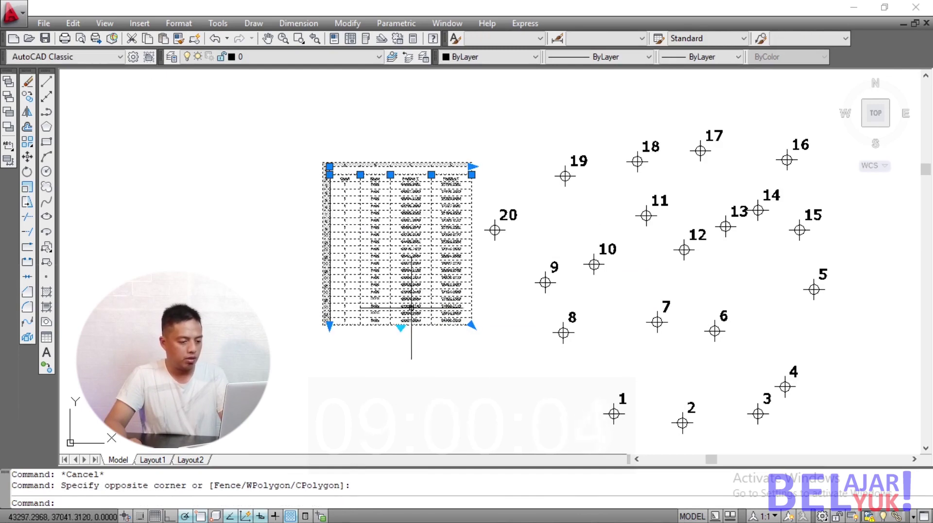
text(m)
key(Return)
click(433, 387)
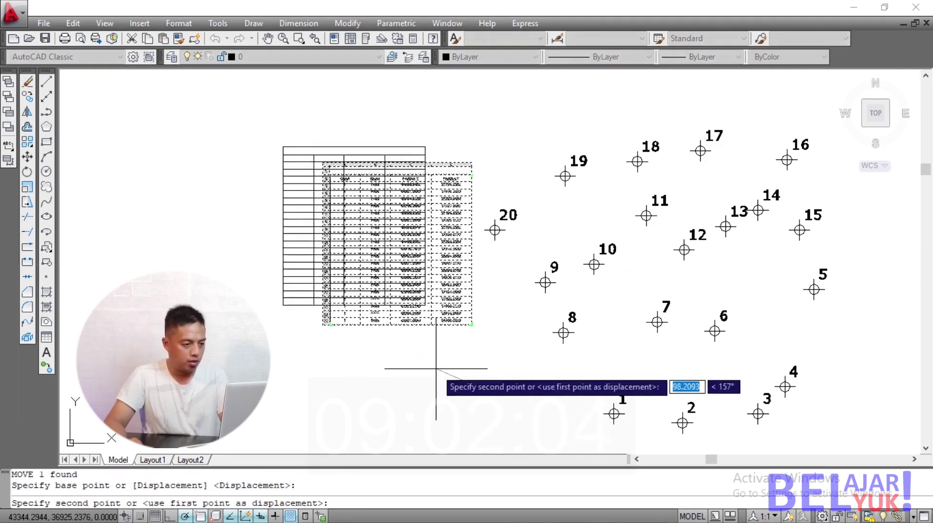
click(393, 369)
click(433, 298)
click(385, 269)
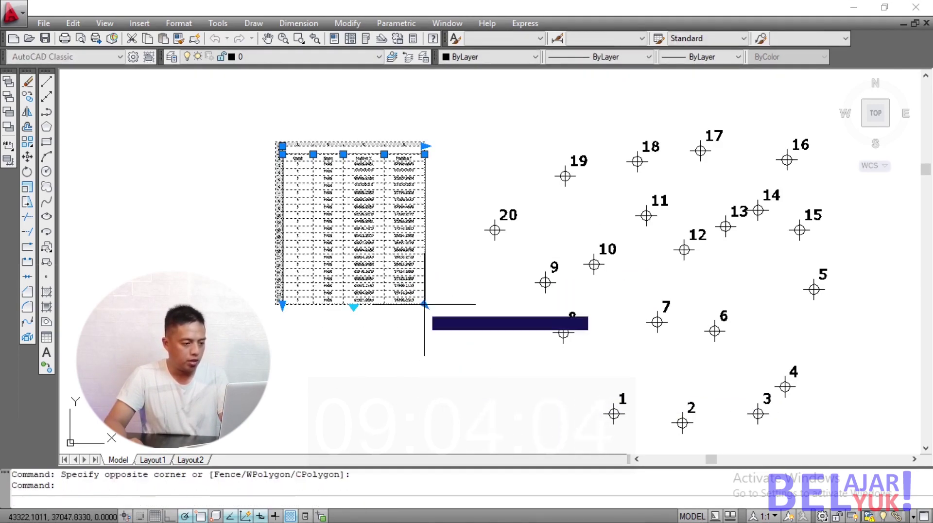
click(424, 305)
click(483, 383)
key(Escape)
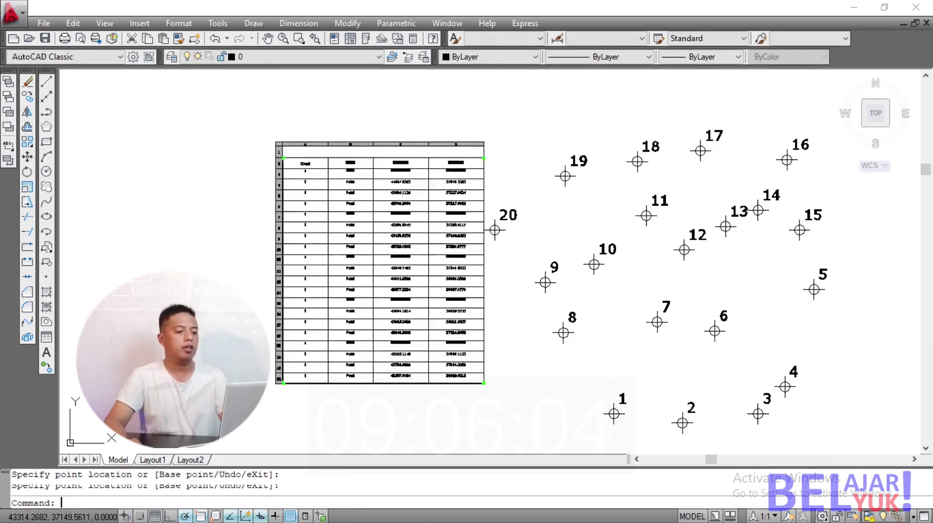
scroll(413, 220, up, 5)
scroll(414, 221, down, 7)
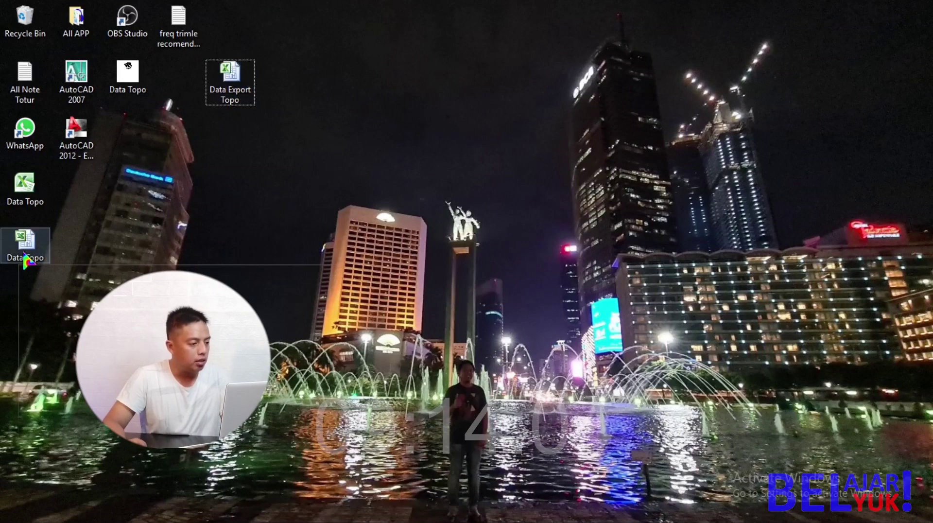
Open the Data Topo workbook and autofit columns A–E to show full coordinate values
click(243, 97)
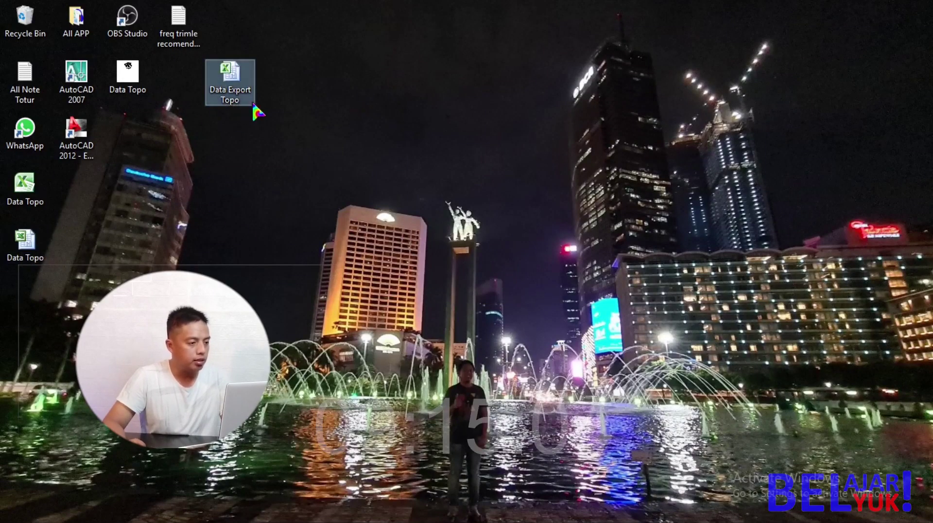
double_click(27, 255)
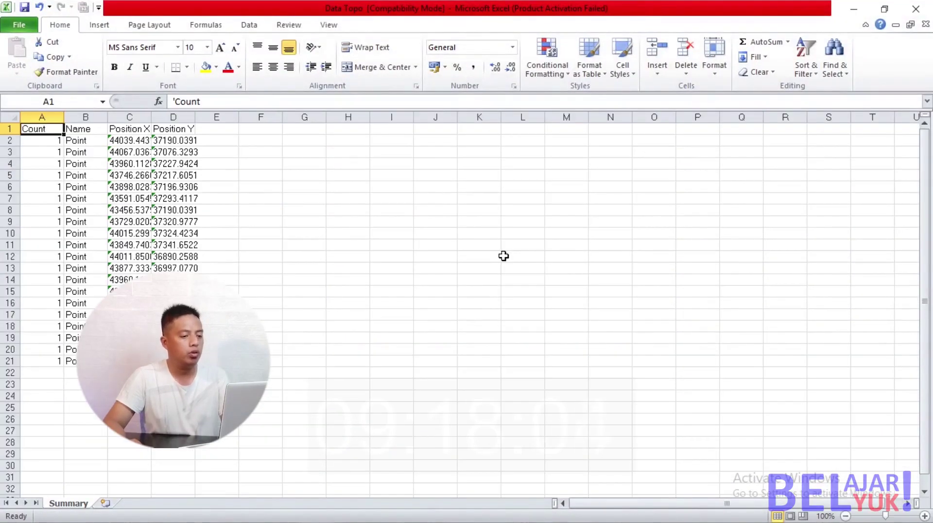
click(79, 198)
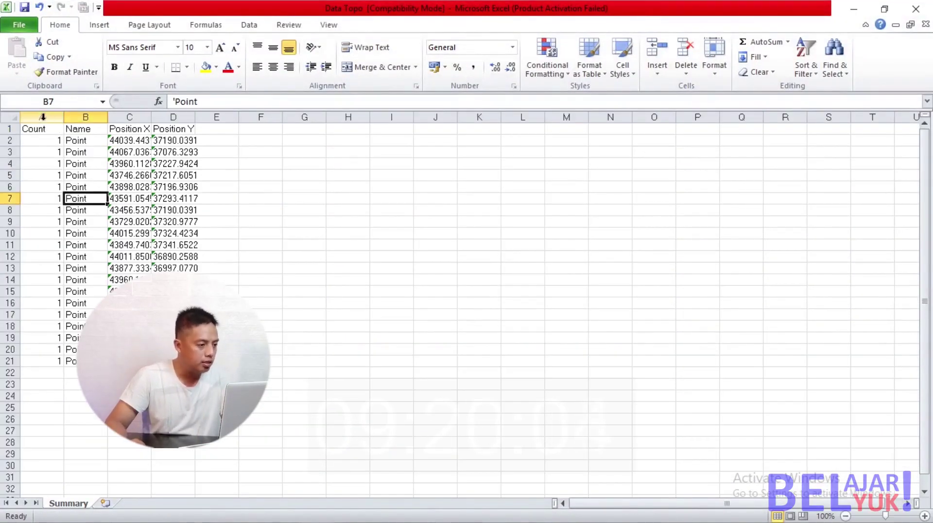
drag(42, 117, 178, 111)
double_click(105, 117)
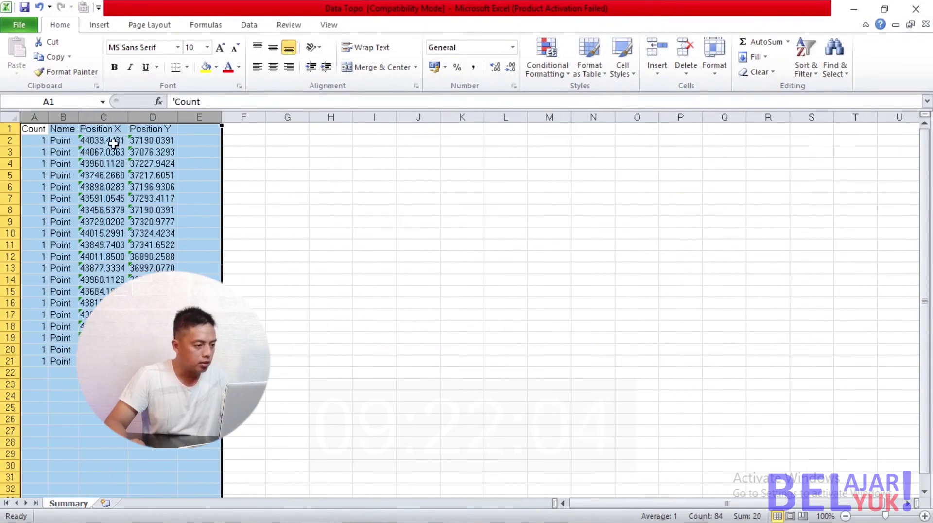
Copy the Position X and Position Y values (C1:D21) and return to Data Export Topo
drag(95, 128, 155, 315)
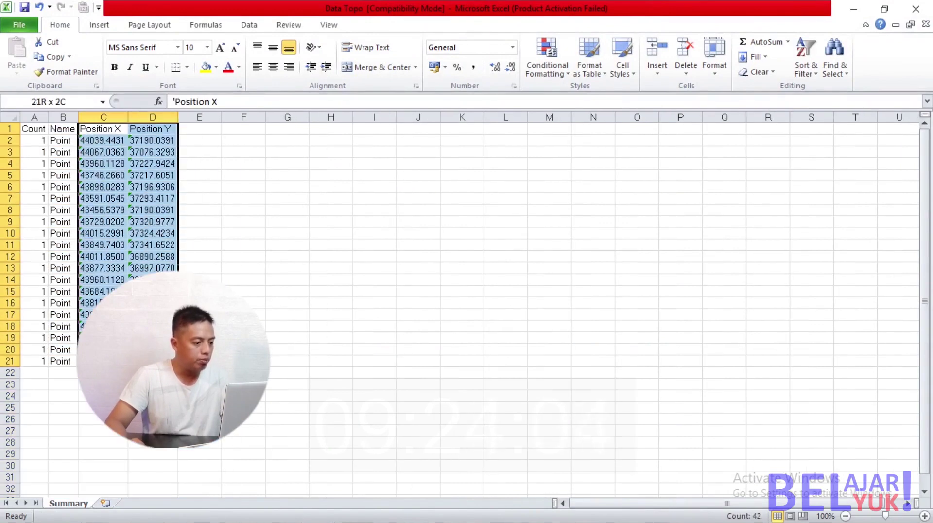
right_click(156, 118)
click(216, 140)
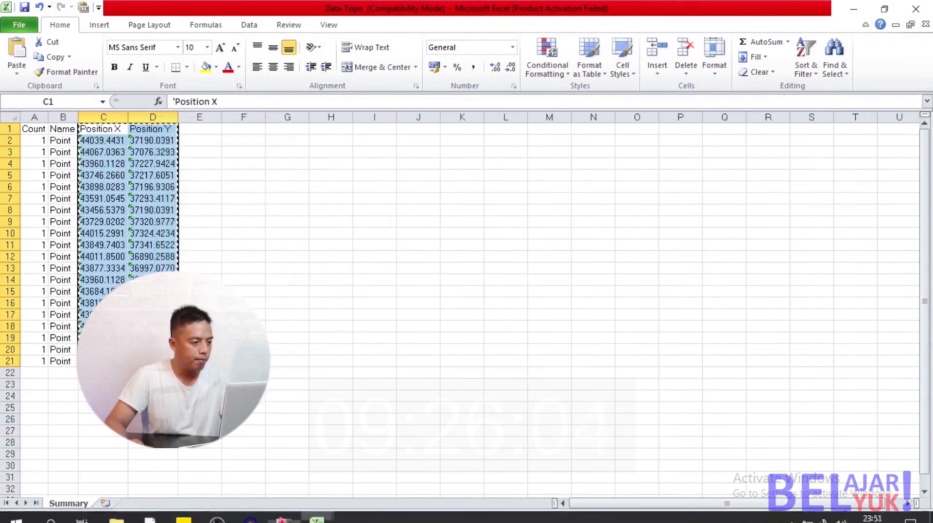
mouse_move(317, 509)
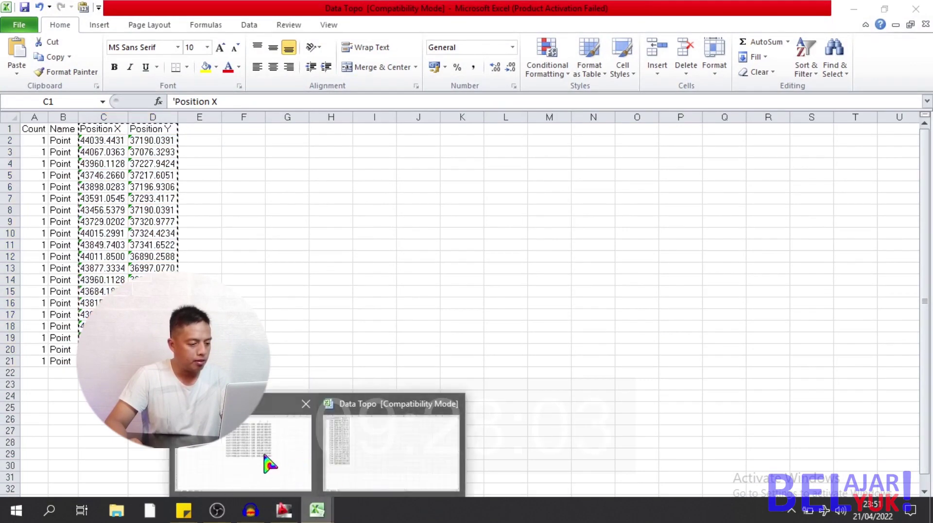
click(249, 453)
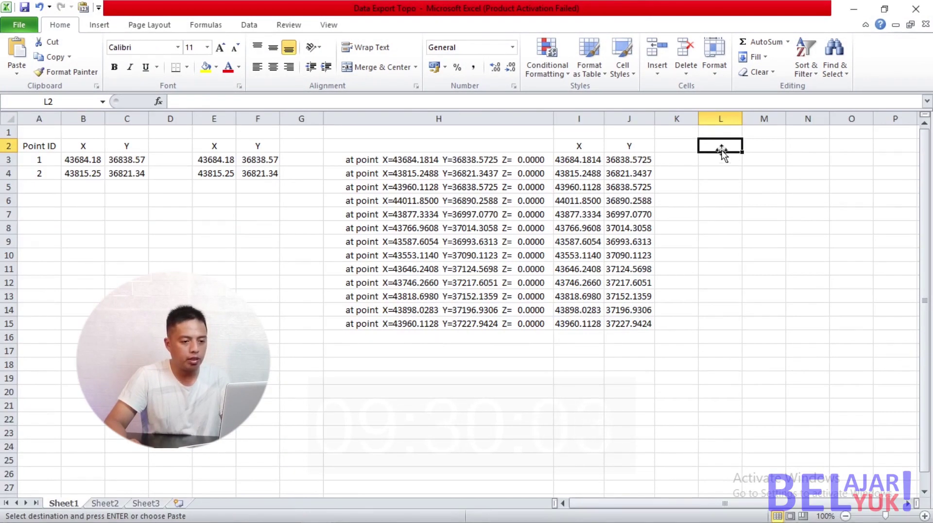
Paste the Position X/Y coordinates at L3, autofit the columns, and shift the block up one row
right_click(727, 161)
click(778, 214)
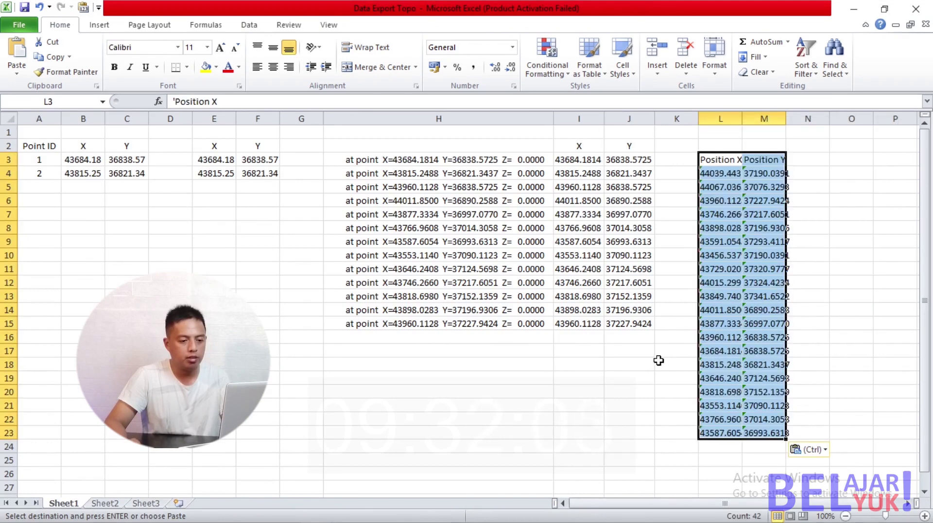
drag(721, 118, 764, 118)
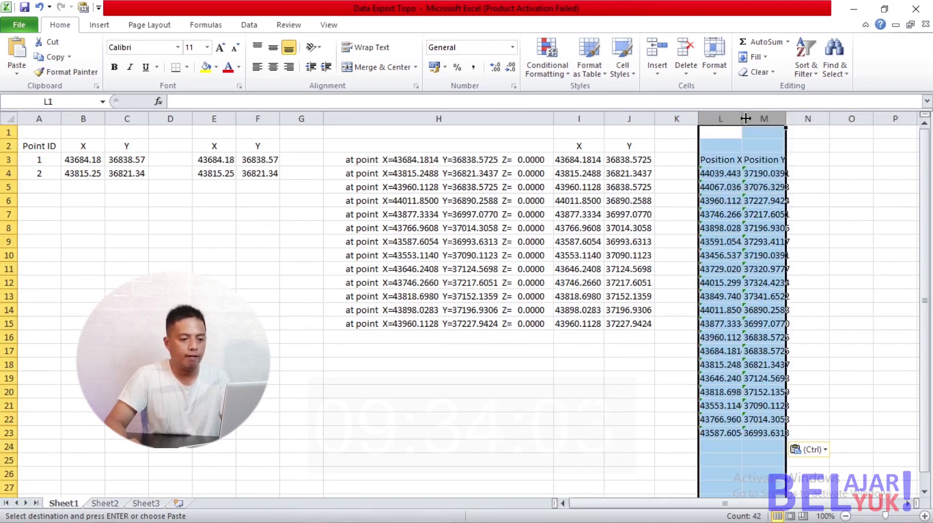
double_click(742, 119)
click(681, 173)
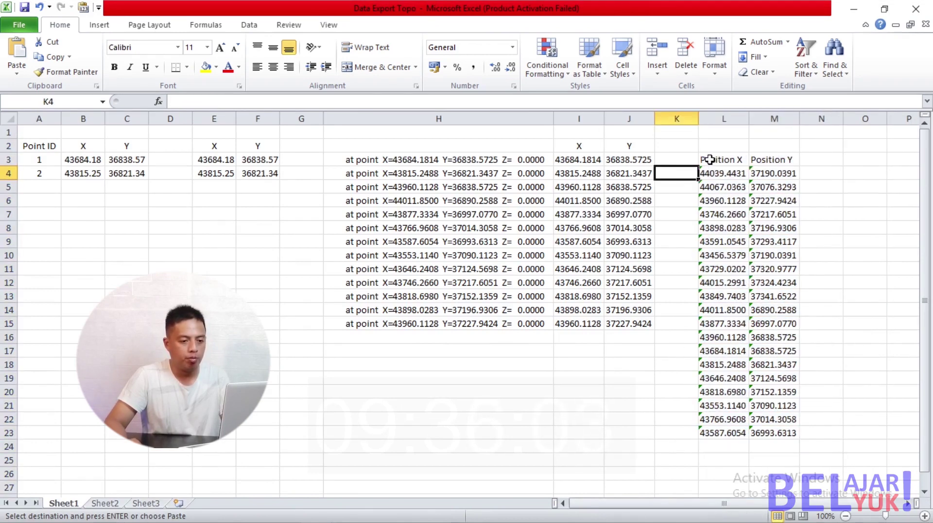
drag(710, 160, 770, 434)
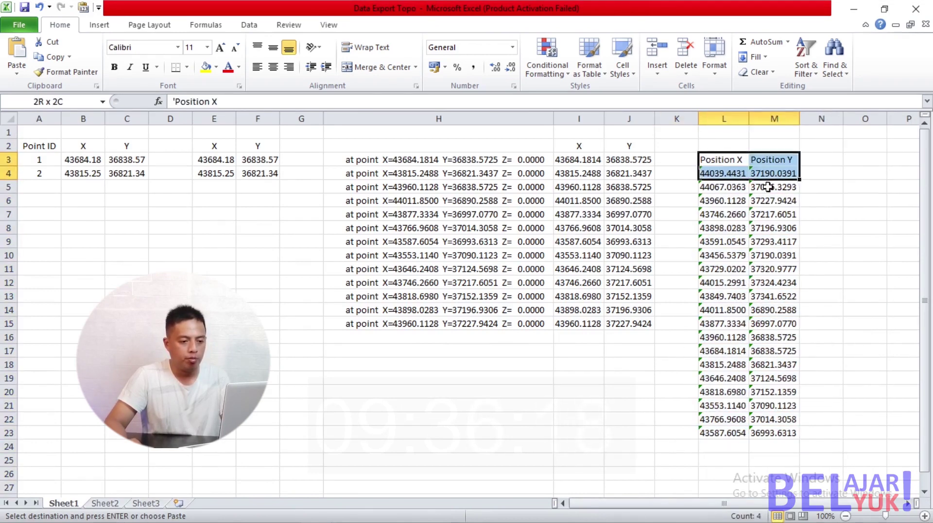
drag(798, 241, 805, 250)
drag(803, 233, 802, 233)
click(804, 253)
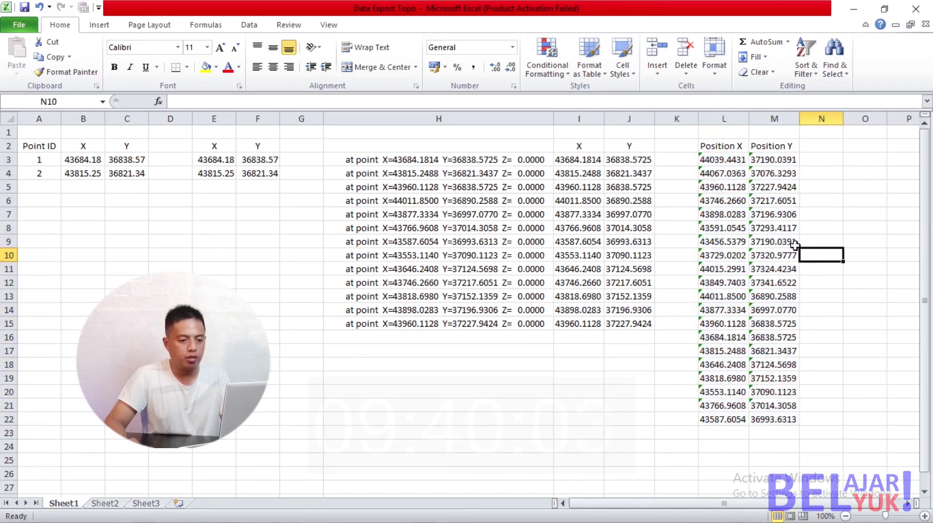
Insert a blank column at K and number the 20 points 1–20 in column L
click(683, 157)
click(676, 118)
right_click(677, 118)
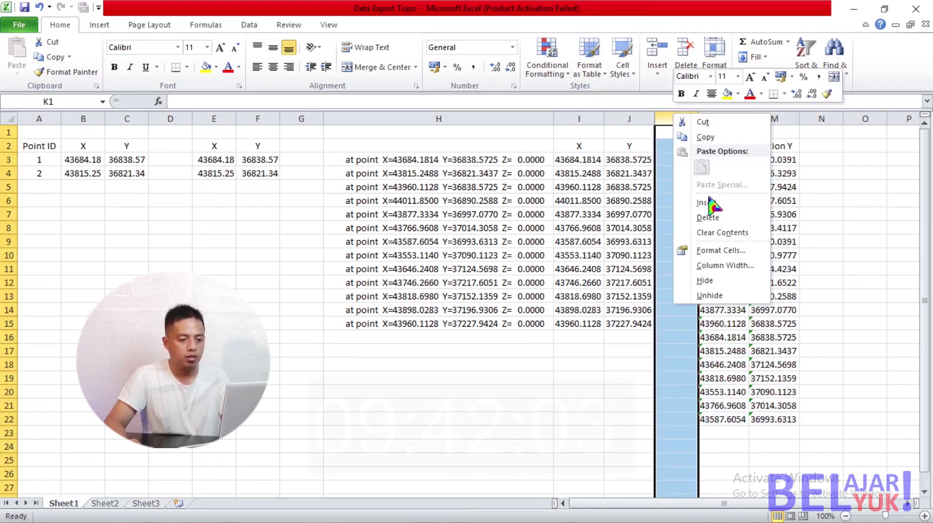
click(709, 205)
click(726, 159)
text(1)
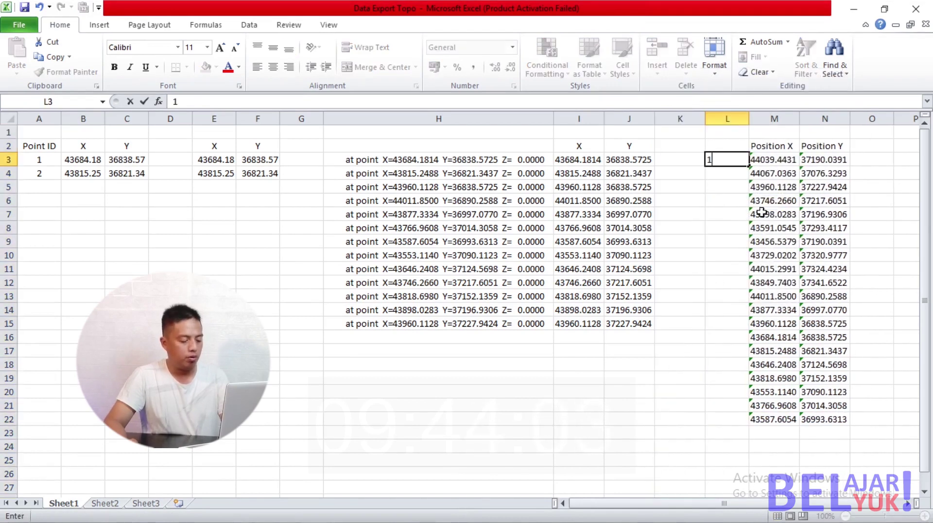
key(Return)
text(2)
drag(735, 158, 748, 424)
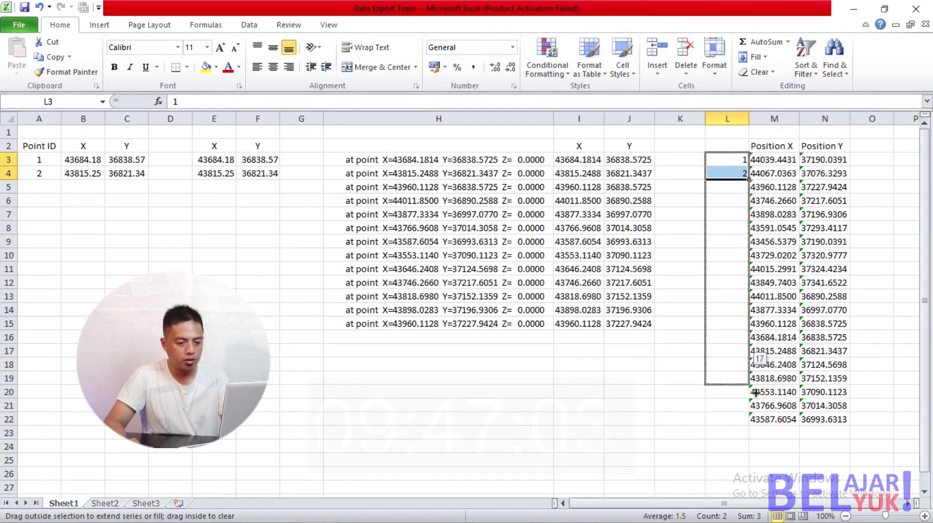
click(763, 472)
drag(727, 118, 845, 119)
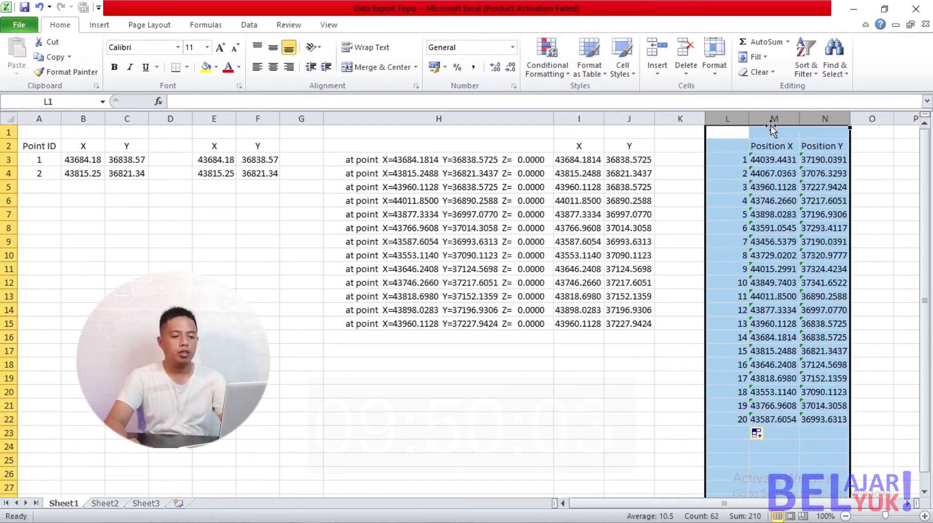
double_click(747, 117)
click(744, 283)
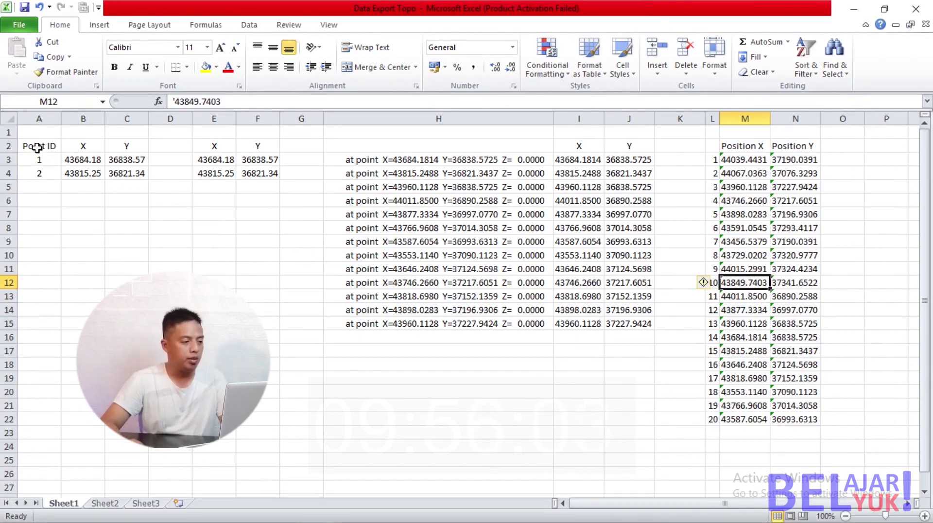
drag(37, 147, 106, 212)
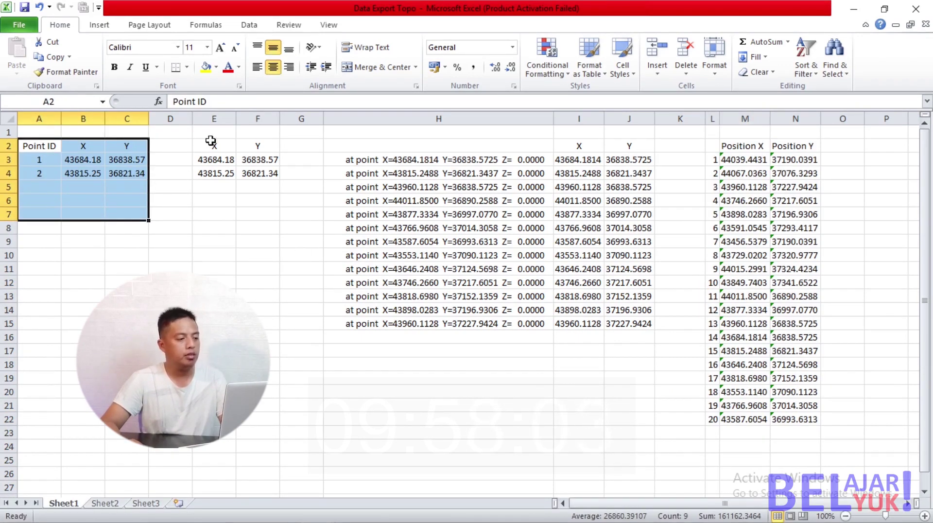
drag(210, 140, 275, 200)
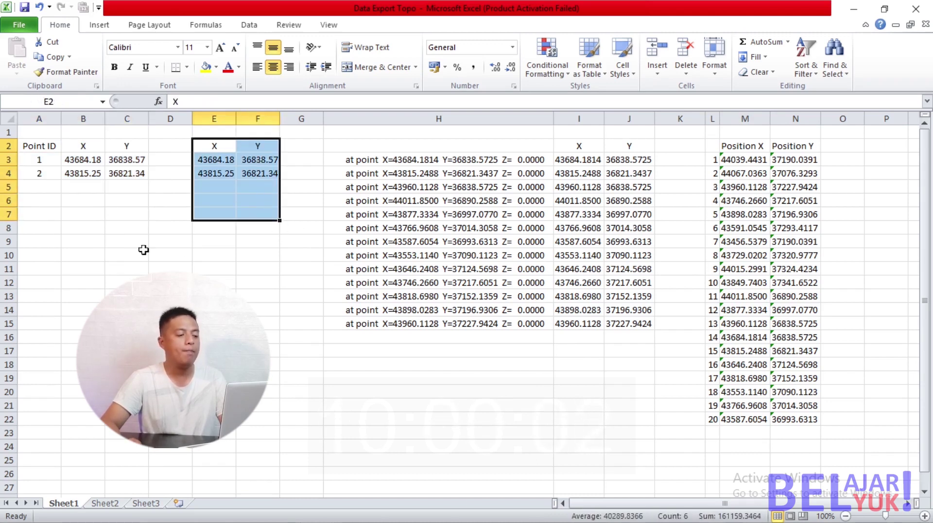
drag(39, 146, 260, 234)
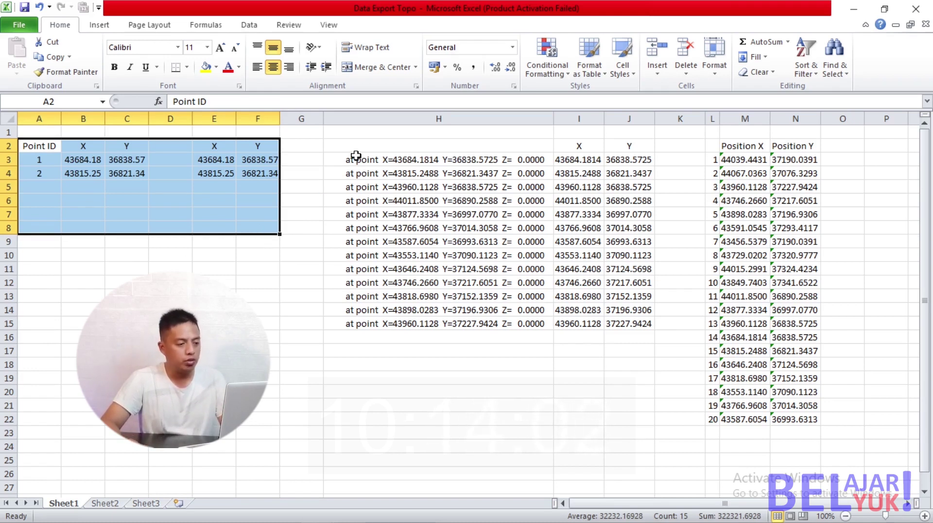
drag(355, 160, 630, 317)
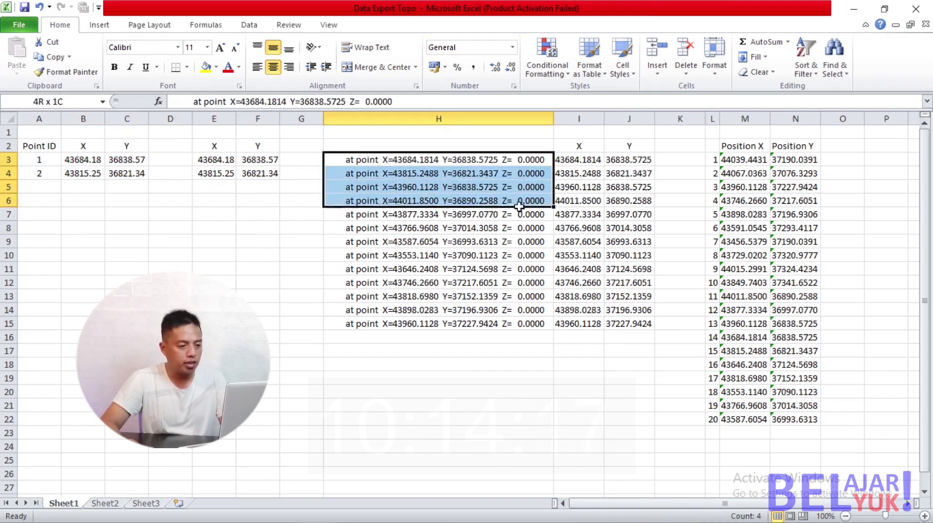
click(468, 200)
drag(578, 118, 629, 118)
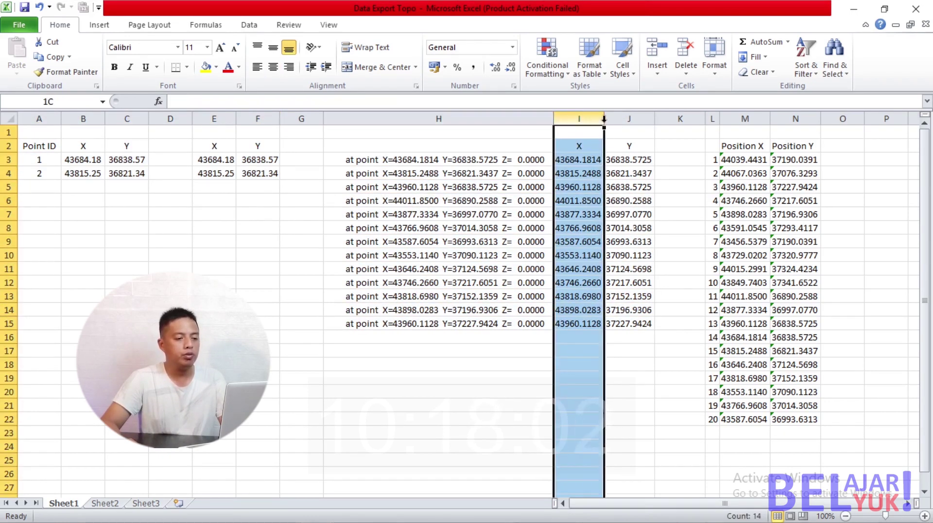
drag(579, 162, 566, 315)
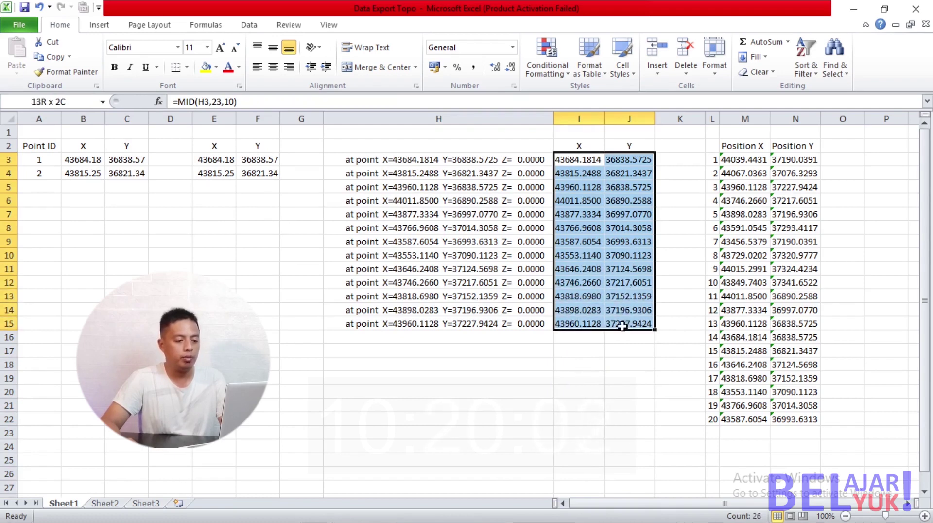
click(428, 161)
drag(428, 161, 408, 320)
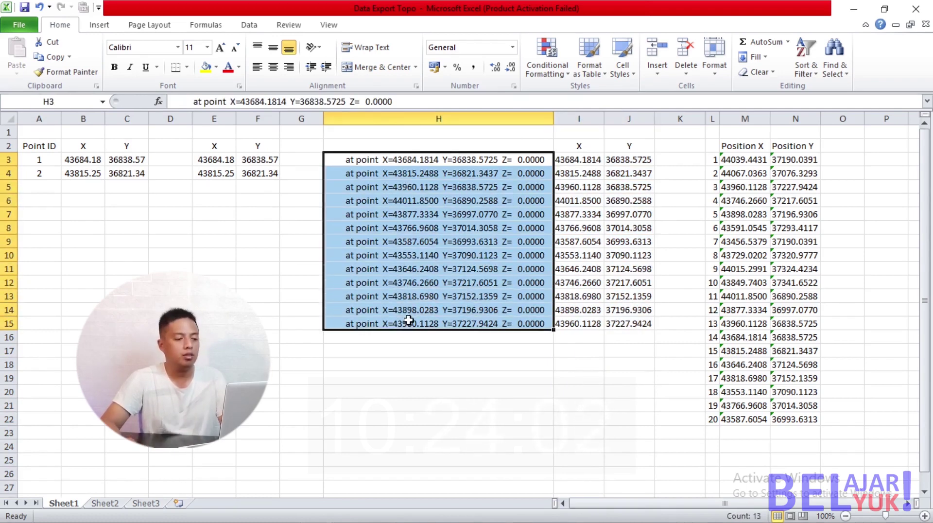
click(58, 146)
drag(58, 146, 253, 174)
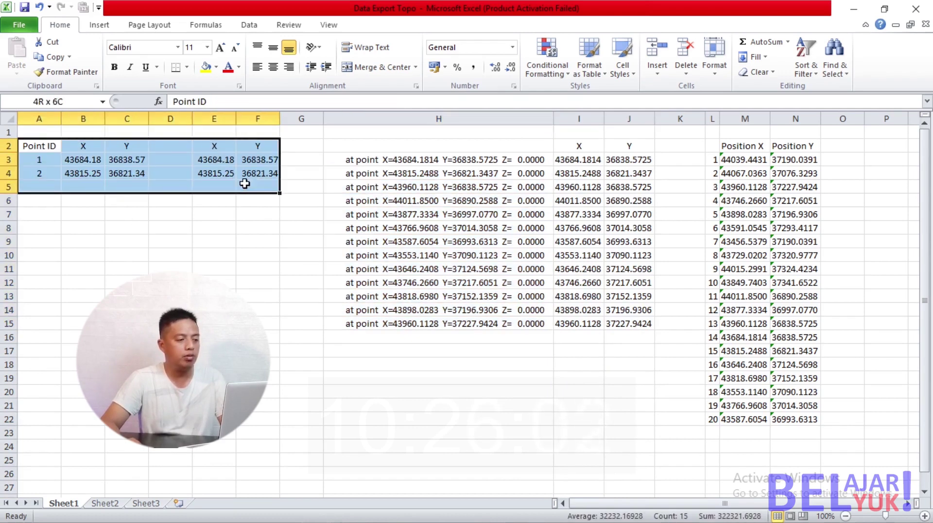
drag(389, 161, 381, 322)
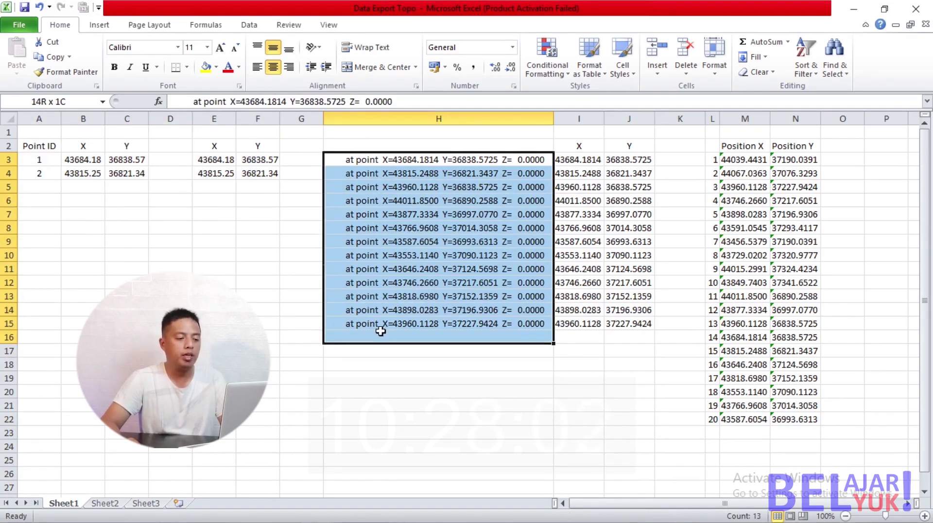
click(453, 297)
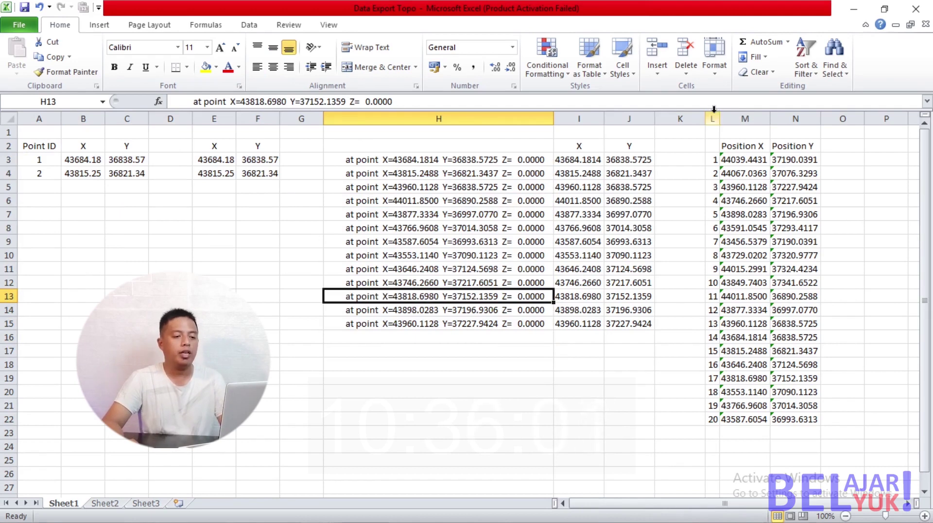
drag(714, 109, 796, 119)
click(785, 214)
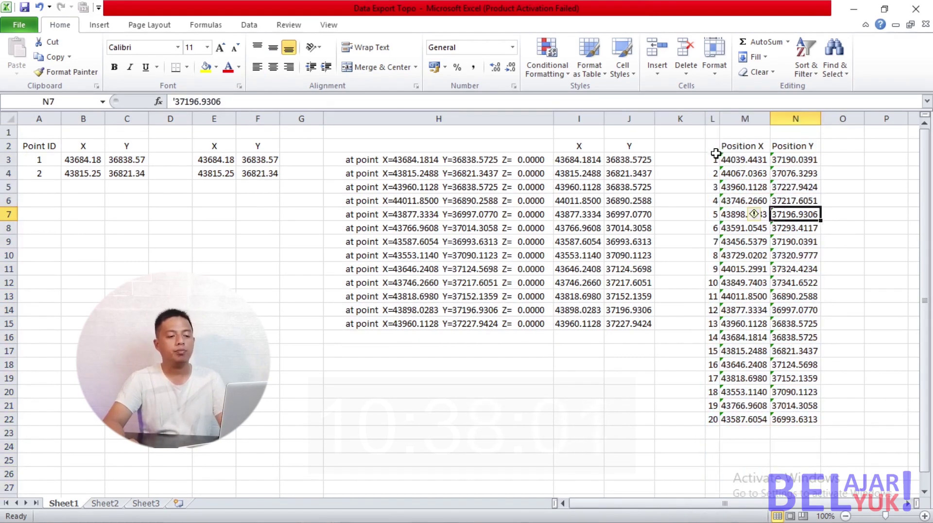
drag(716, 151, 783, 412)
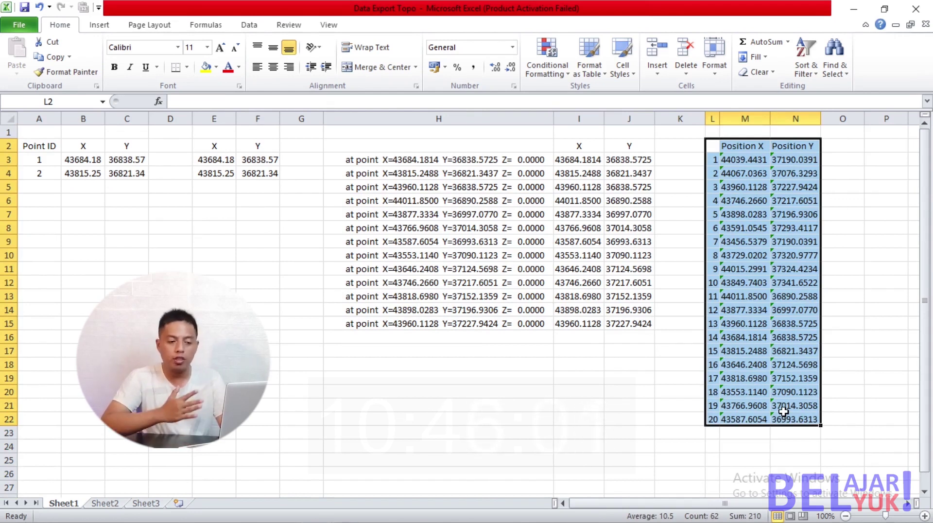
click(616, 362)
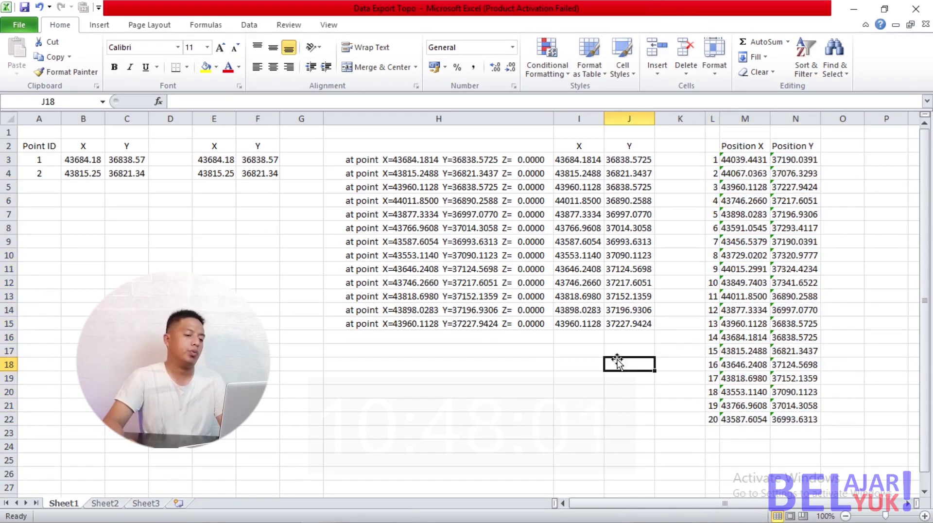